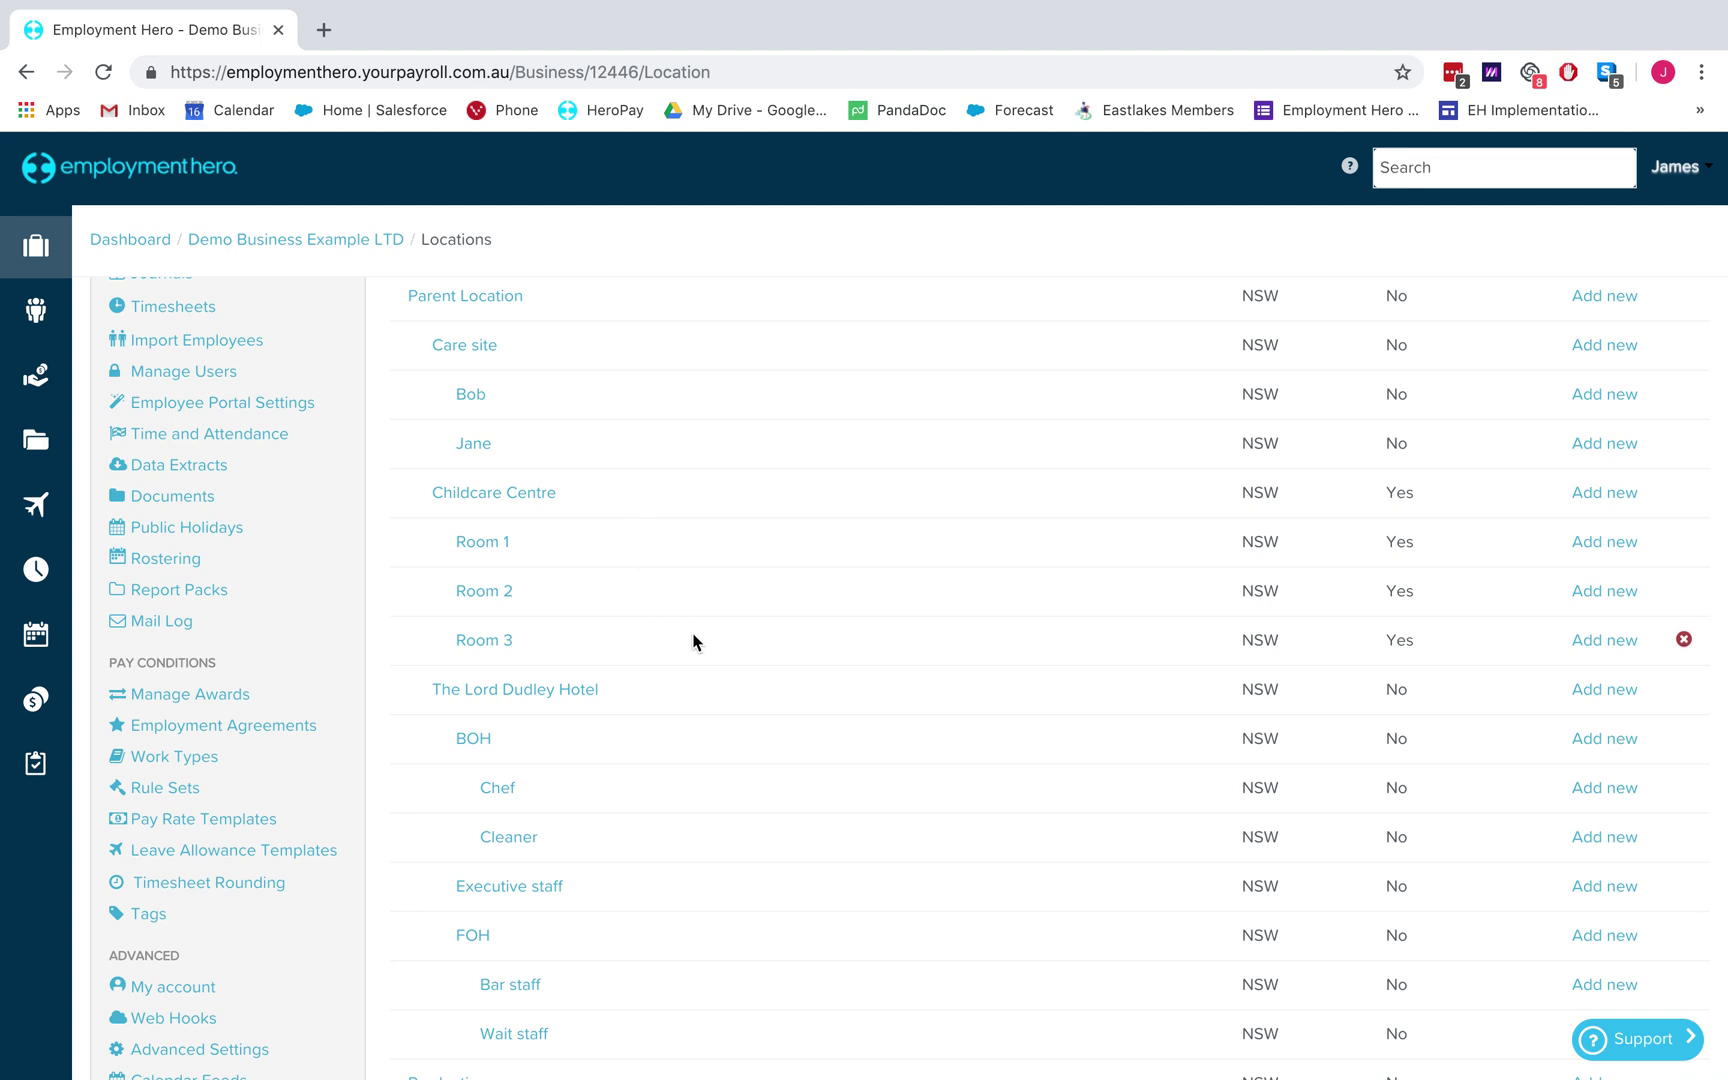
Step: Review the Locations list, then go to the Rostering section
{"action": "scroll", "coordinate": [694, 640], "scroll_direction": "down", "scroll_amount": 1}
{"action": "scroll", "coordinate": [694, 640], "scroll_direction": "up", "scroll_amount": 1}
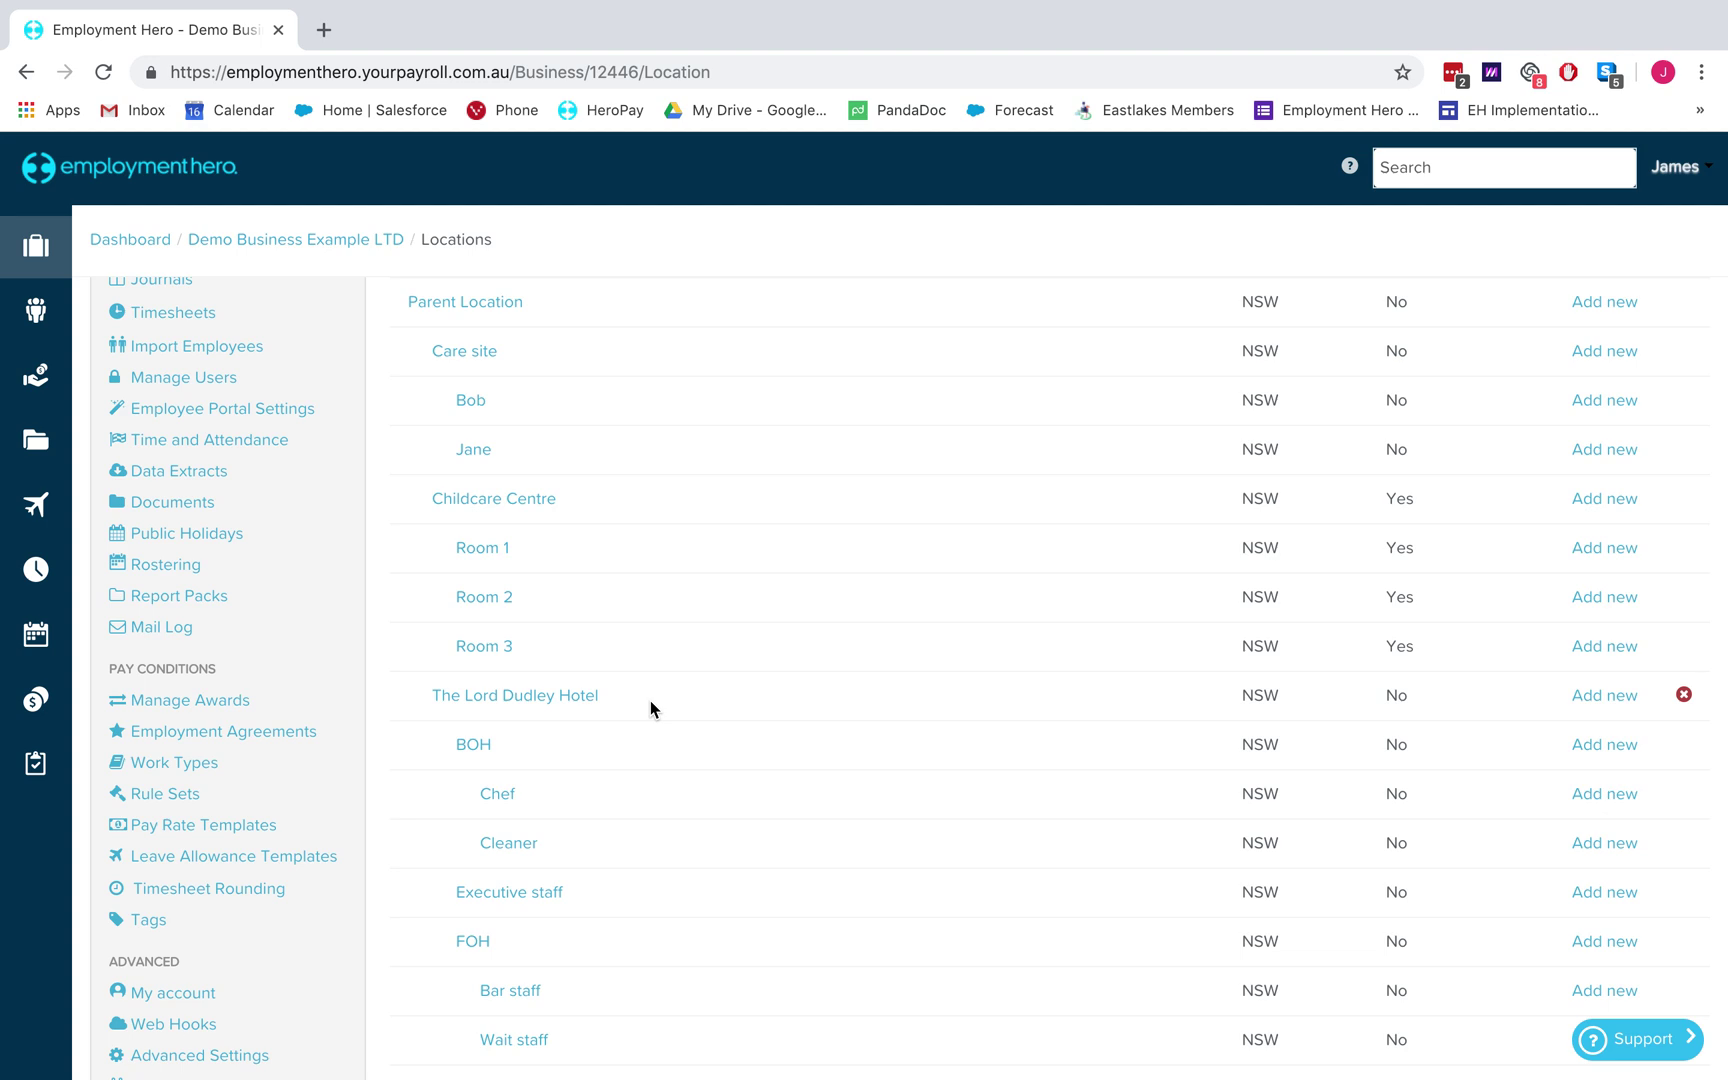
{"action": "left_click", "coordinate": [36, 634]}
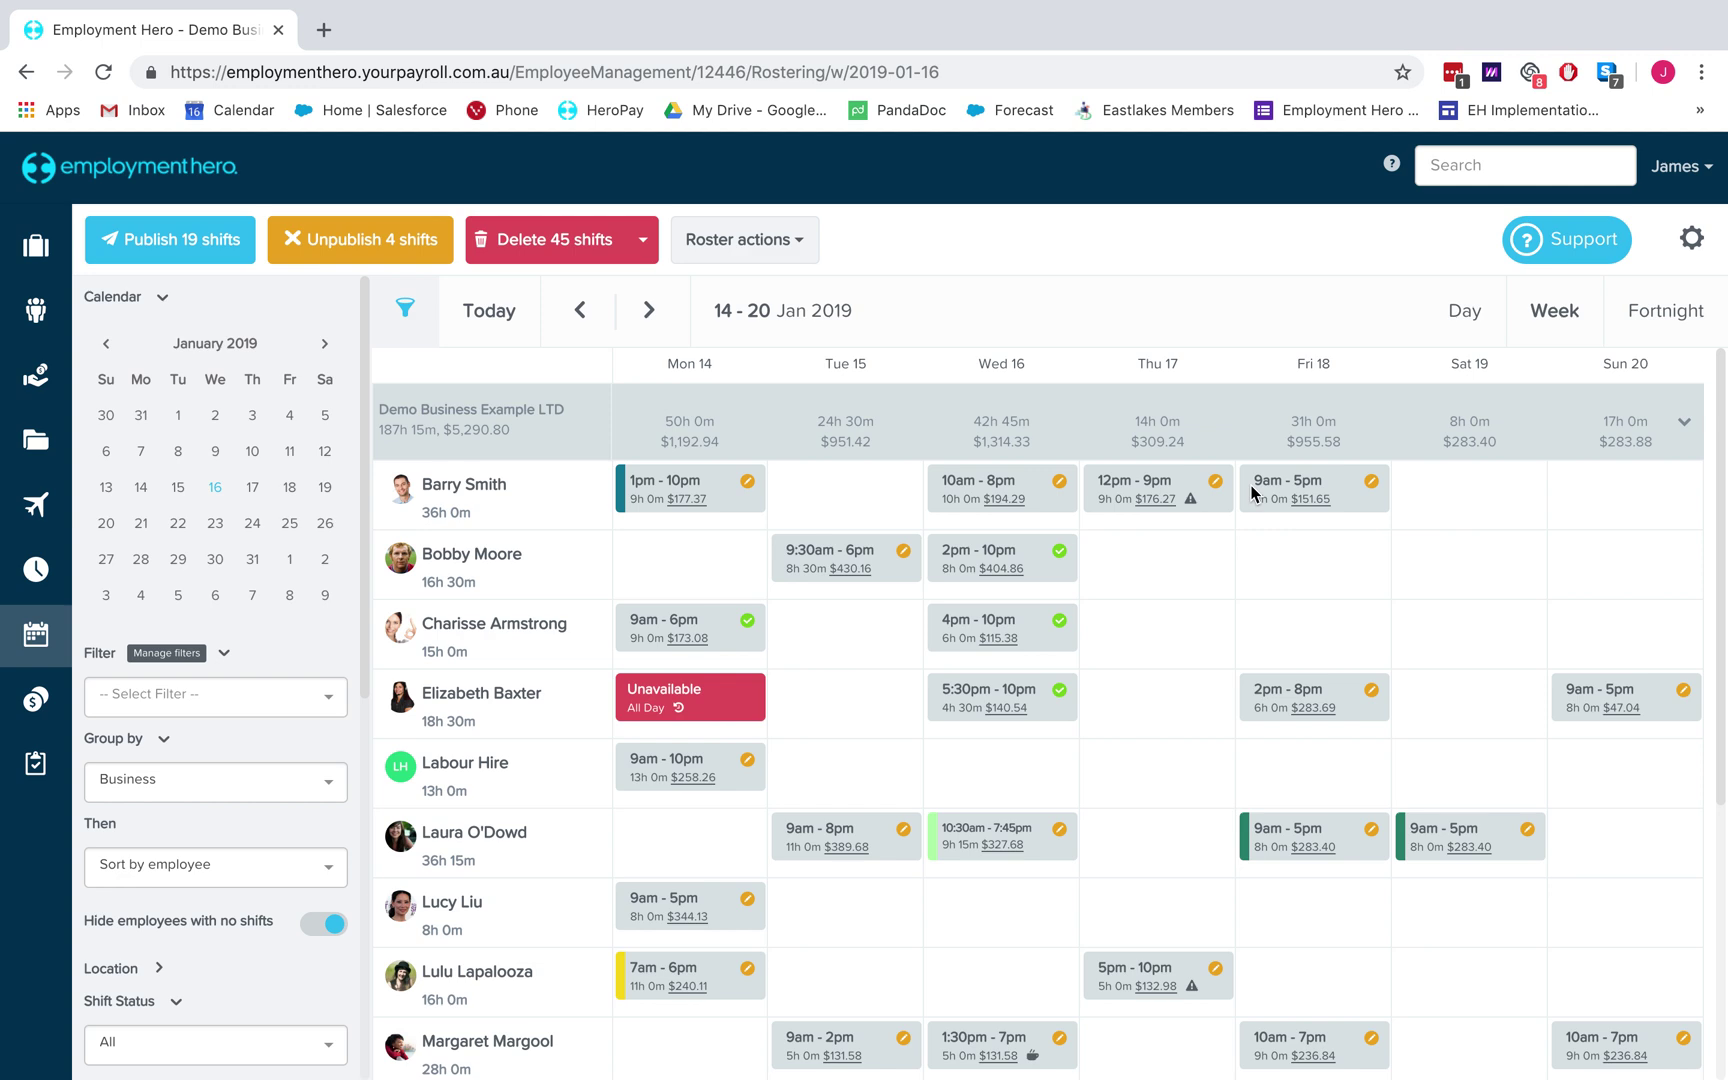
{"action": "left_click", "coordinate": [329, 929]}
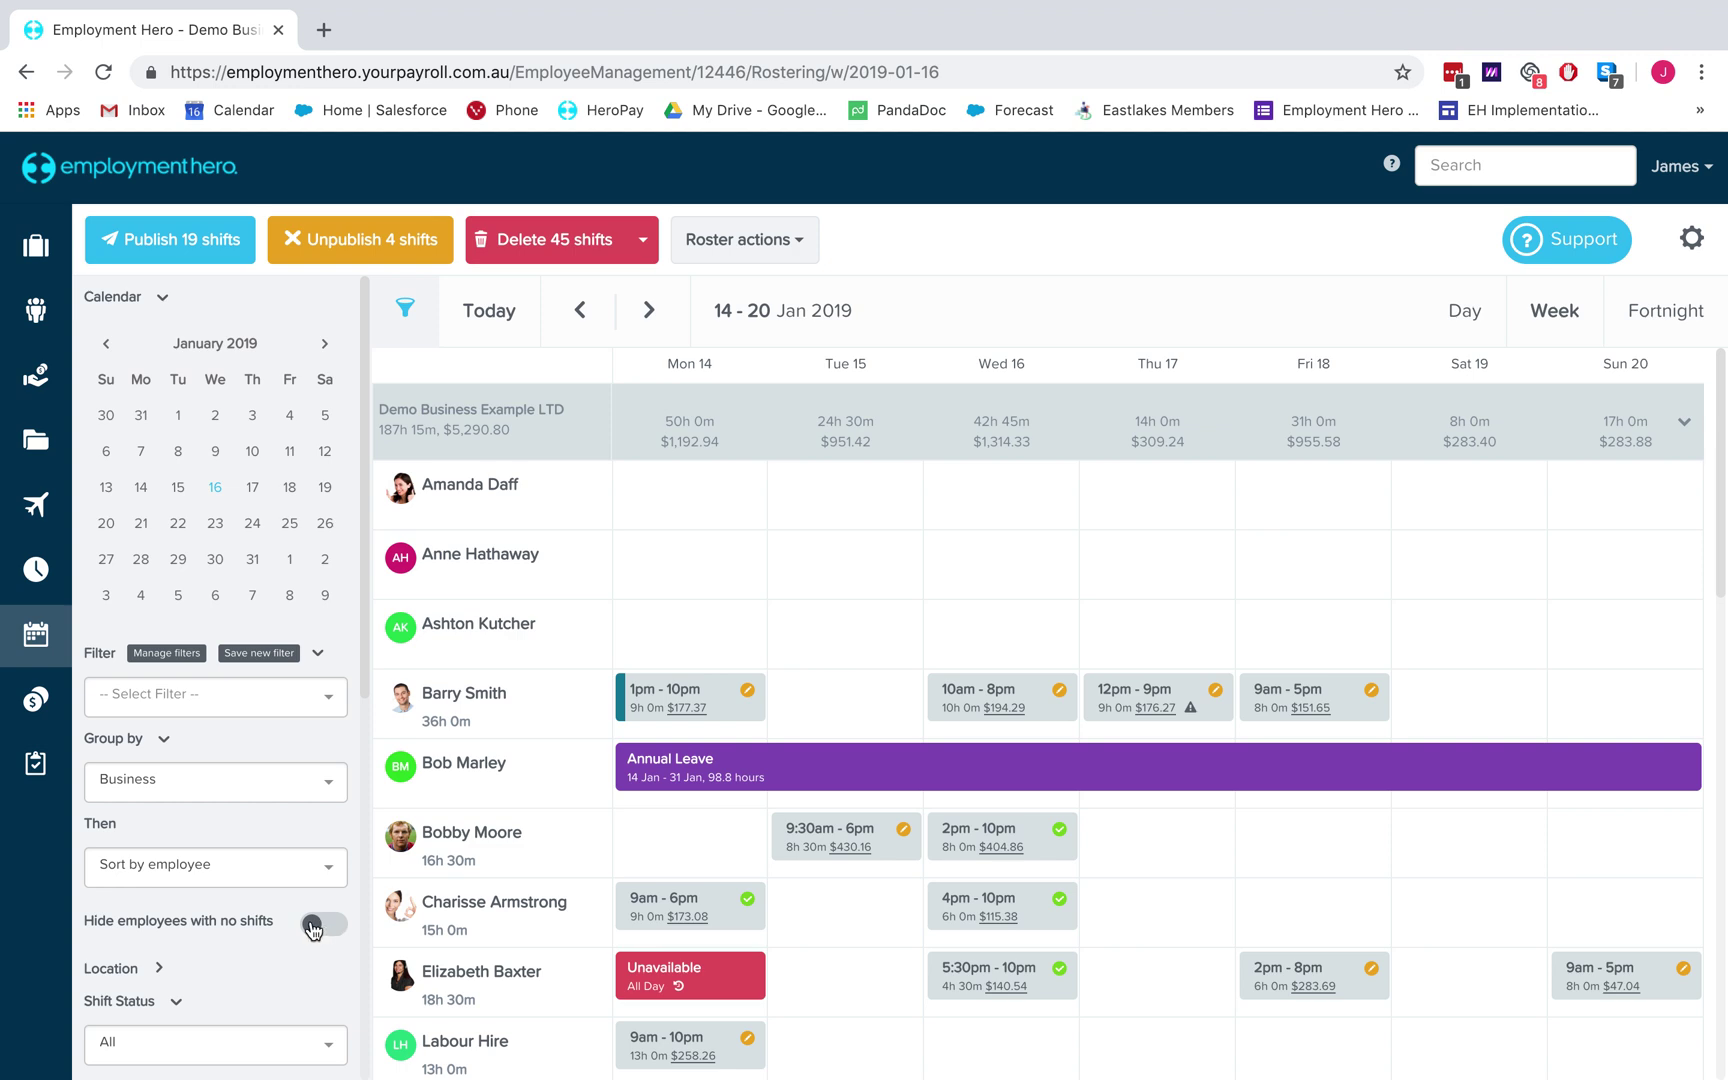
{"action": "left_click", "coordinate": [313, 927]}
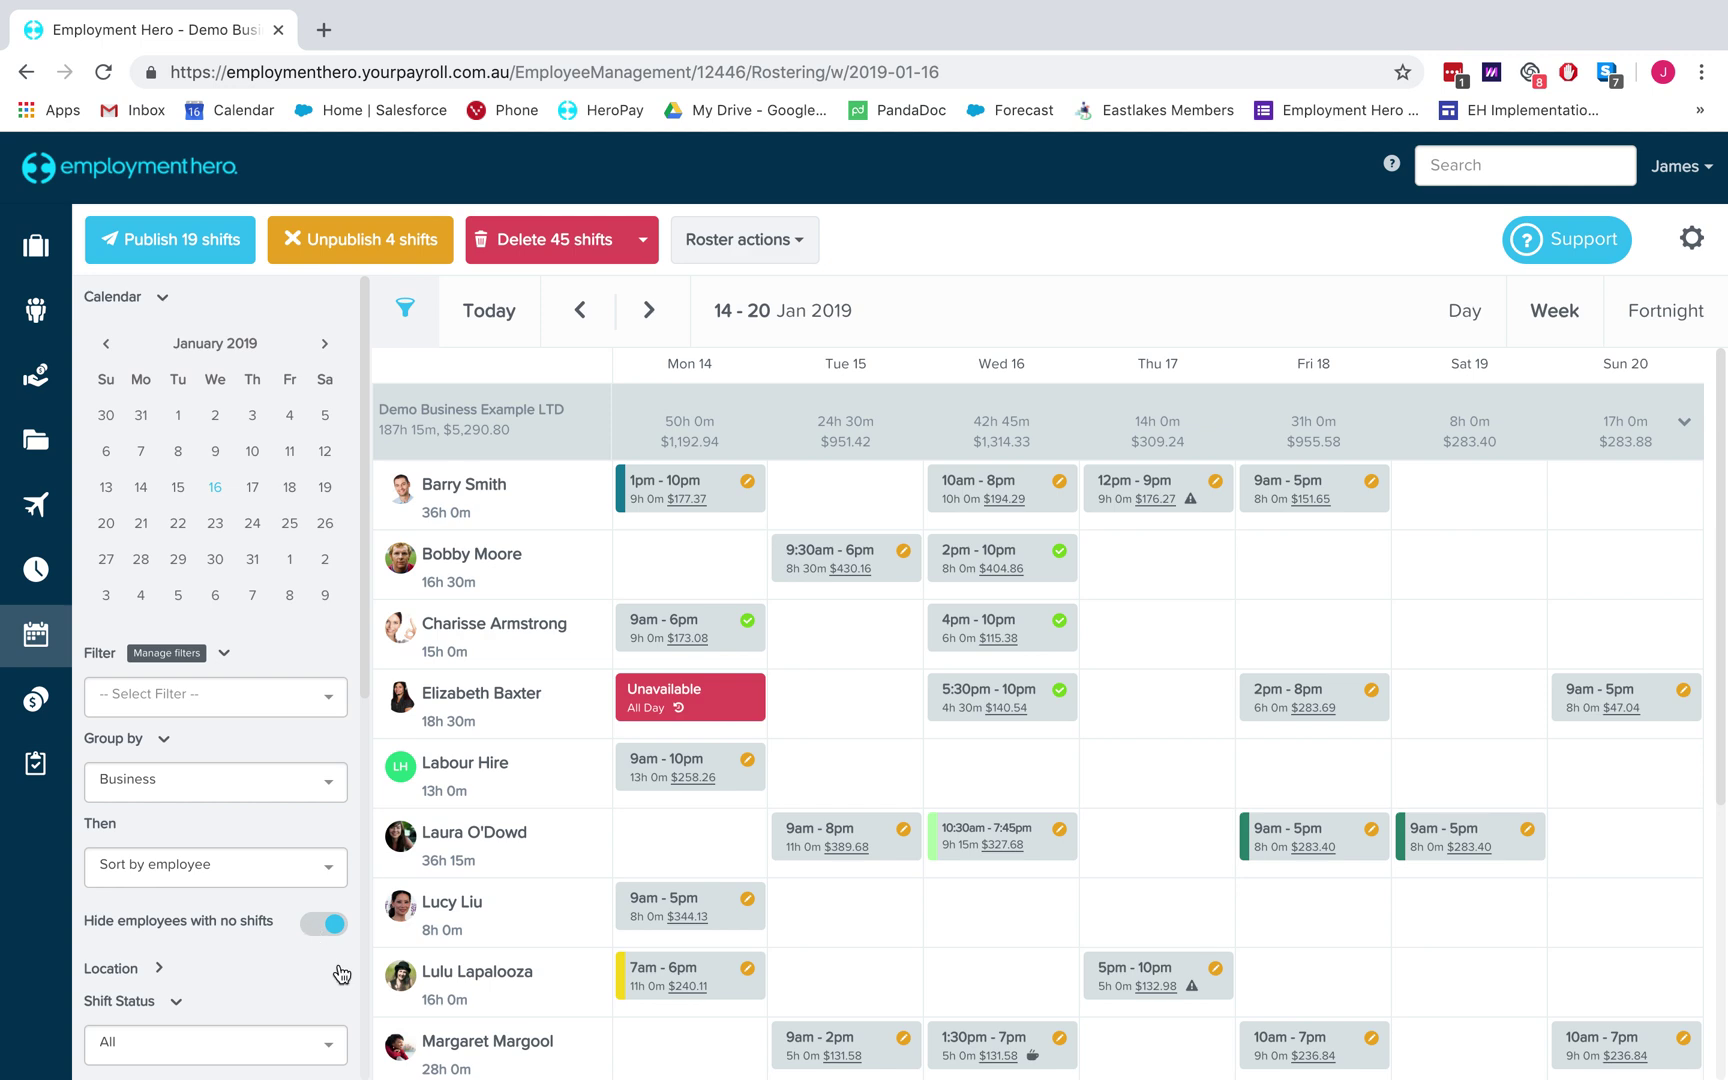
Step: Draft a Sat 19 shift running 9:00 AM to 11:00 PM at Parent Location
{"action": "left_click", "coordinate": [1489, 919]}
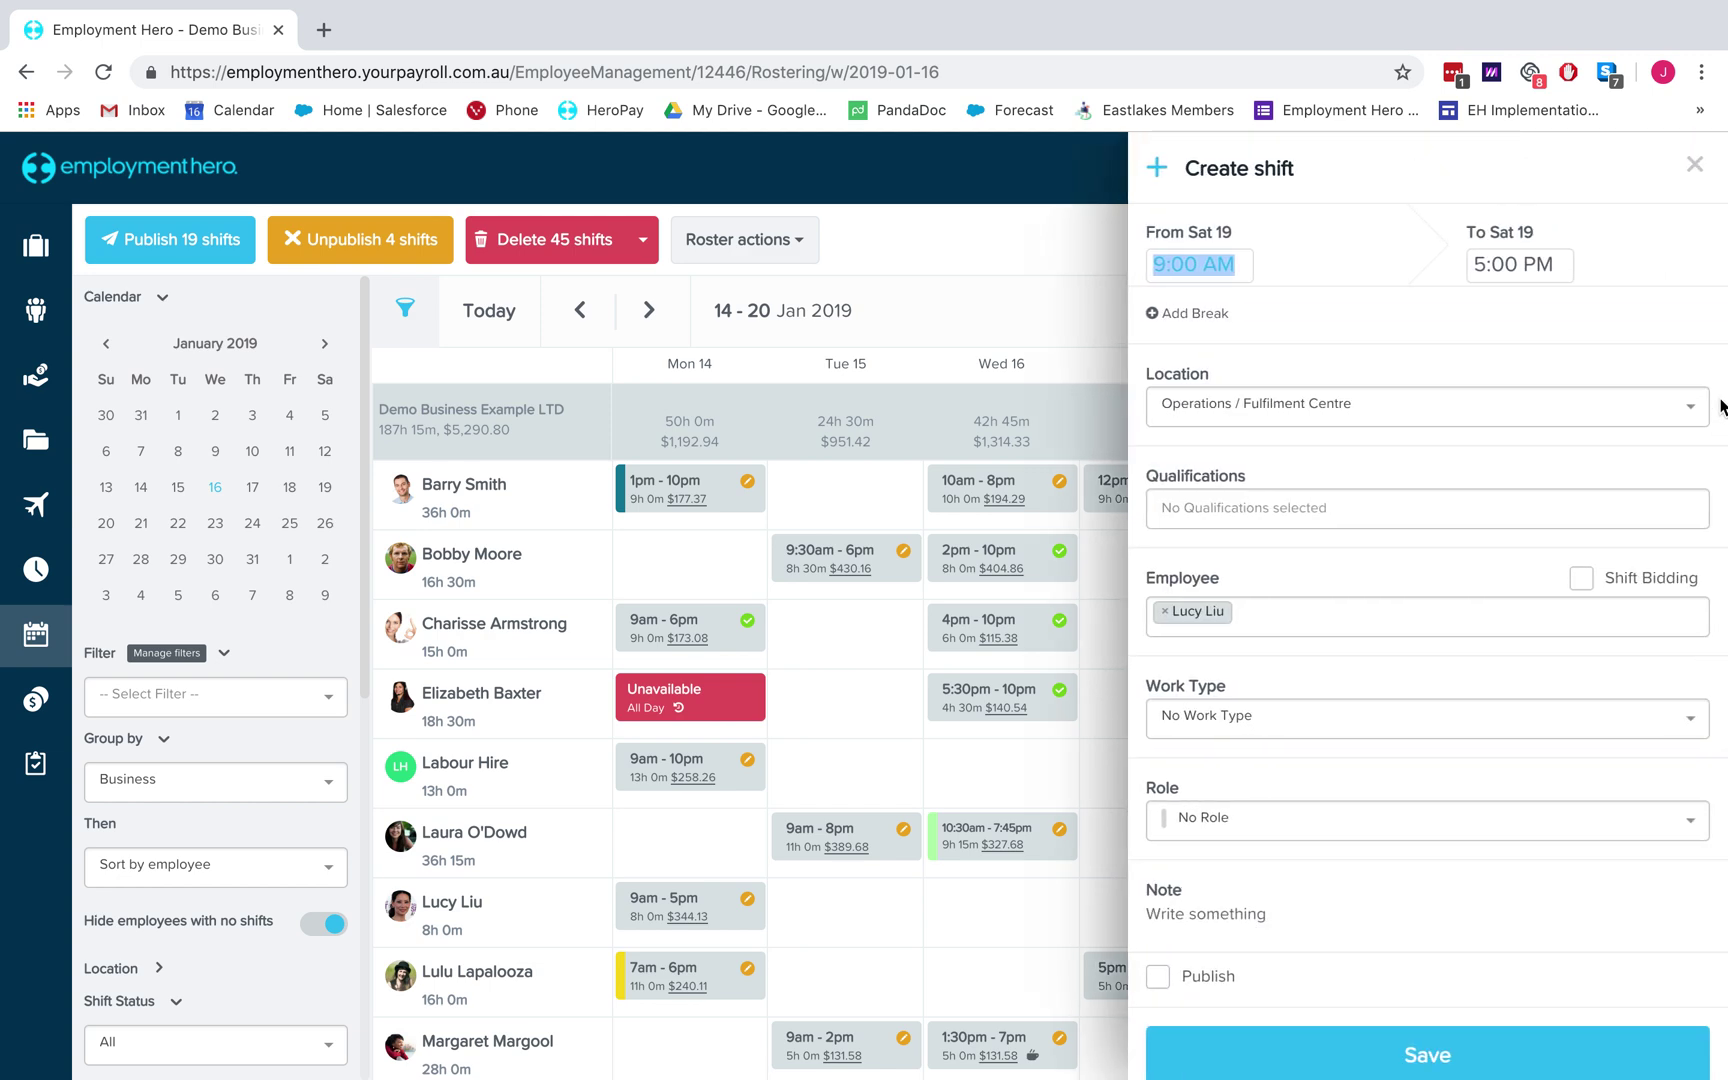
{"action": "key", "text": "Tab"}
{"action": "type", "text": "11"}
{"action": "key", "text": "Tab"}
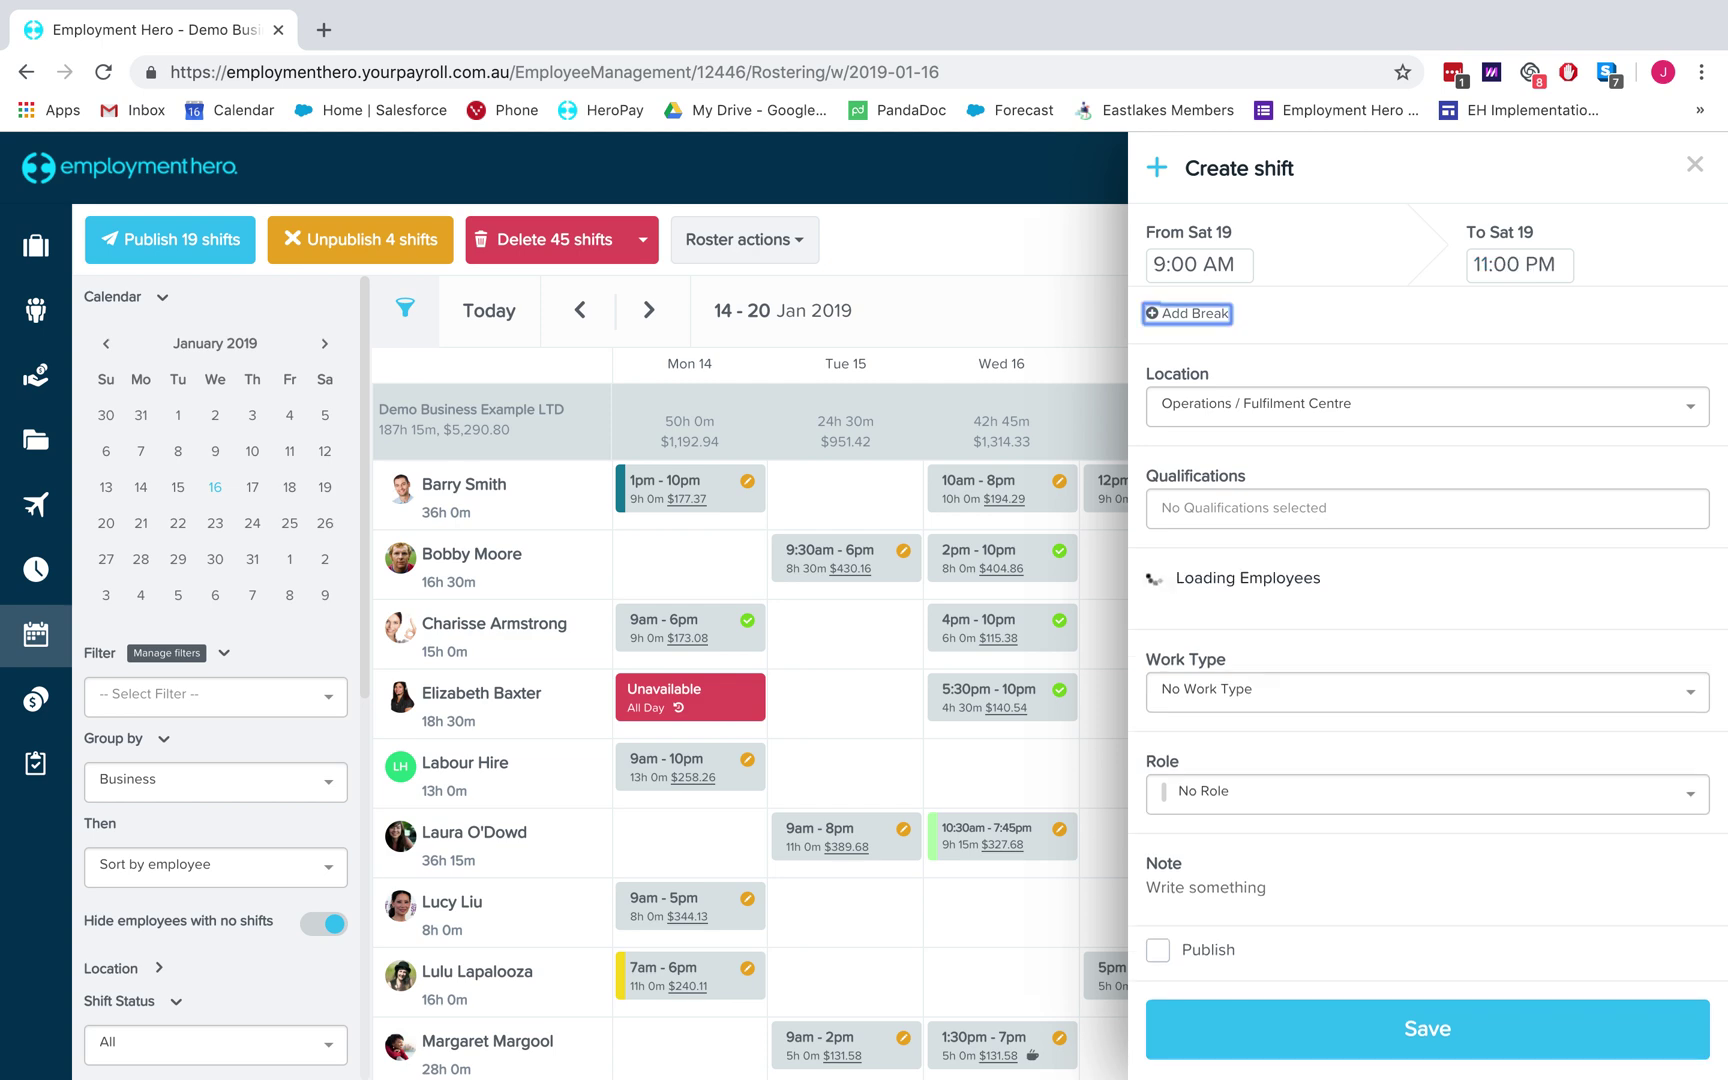
{"action": "left_click", "coordinate": [1645, 335]}
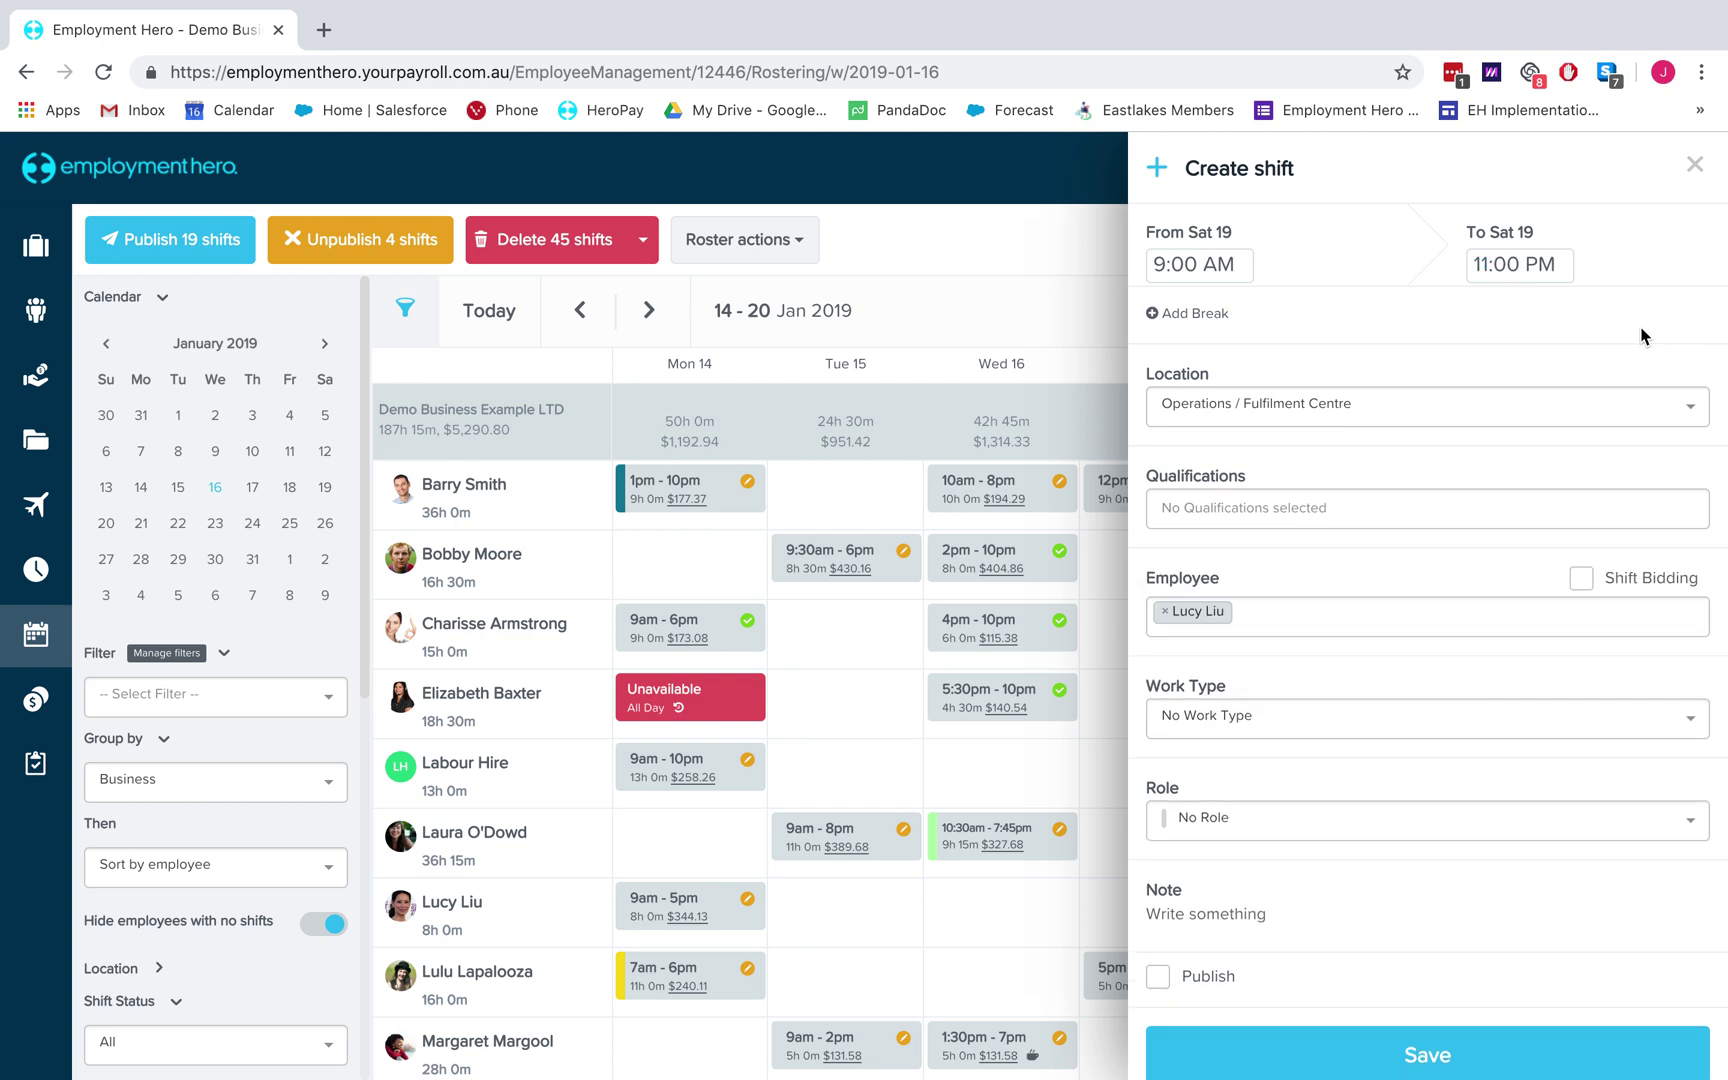
{"action": "left_click", "coordinate": [1507, 414]}
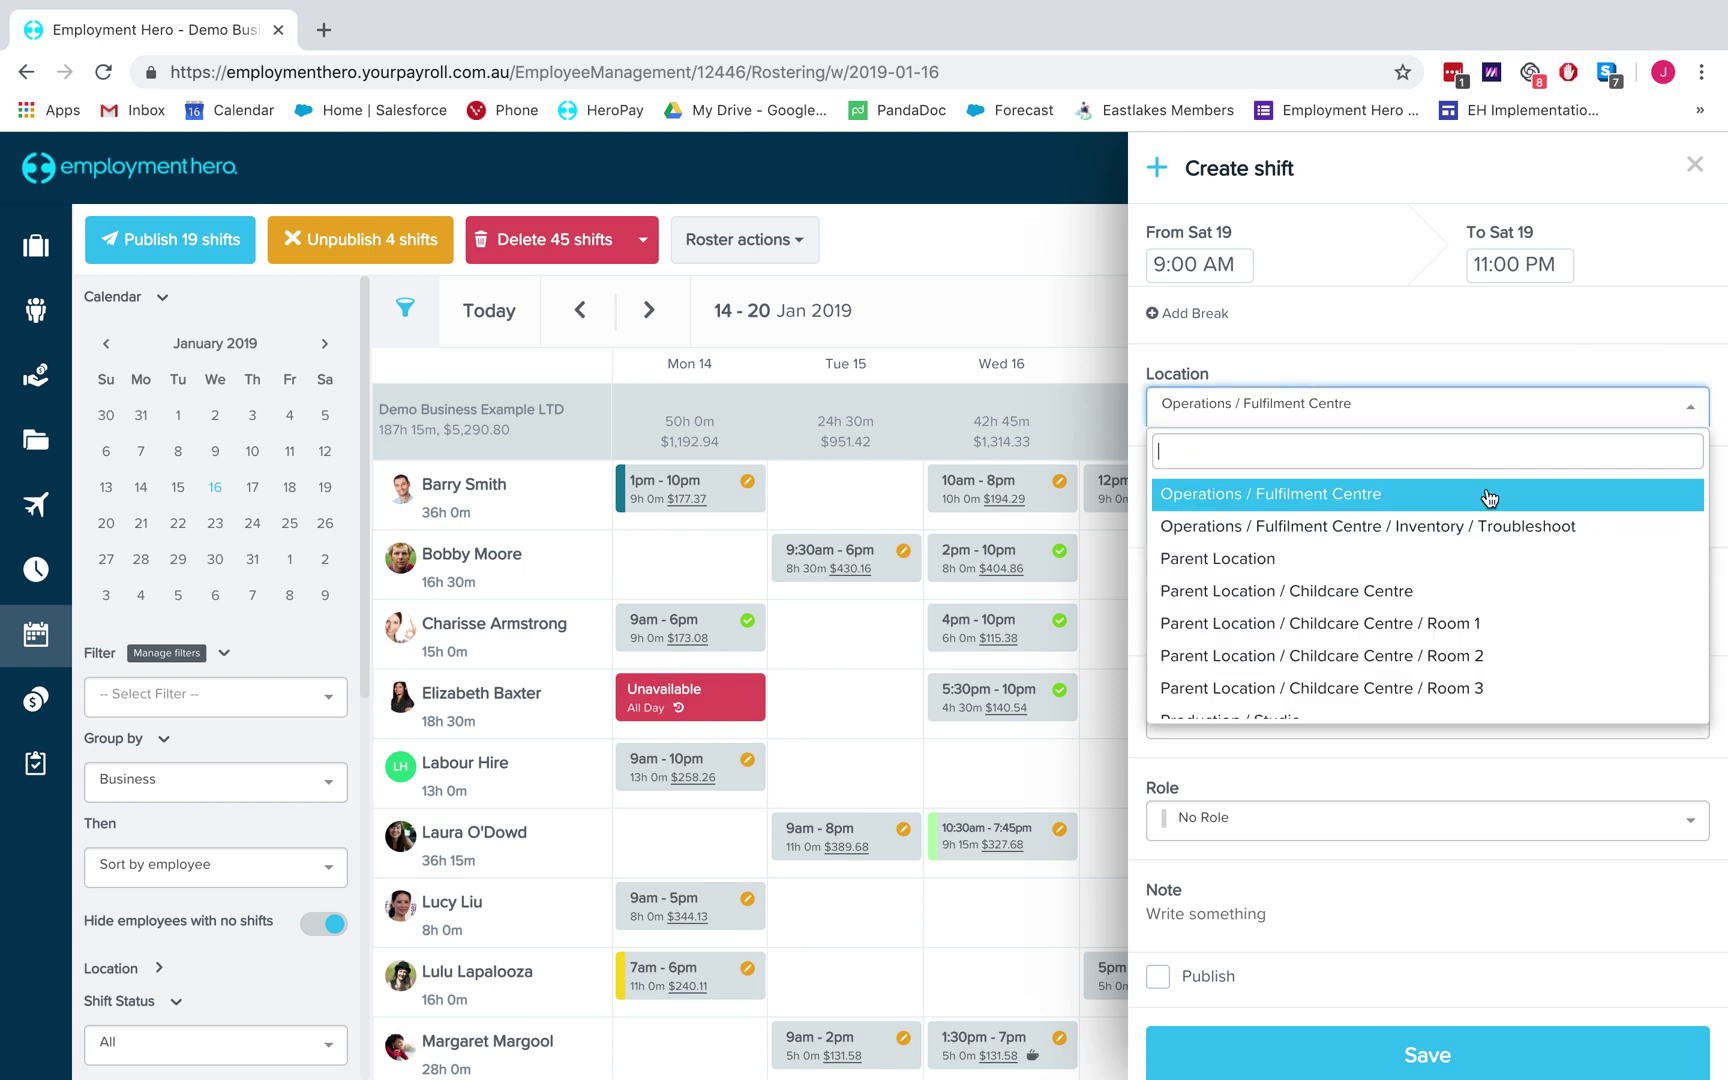
{"action": "left_click", "coordinate": [1470, 557]}
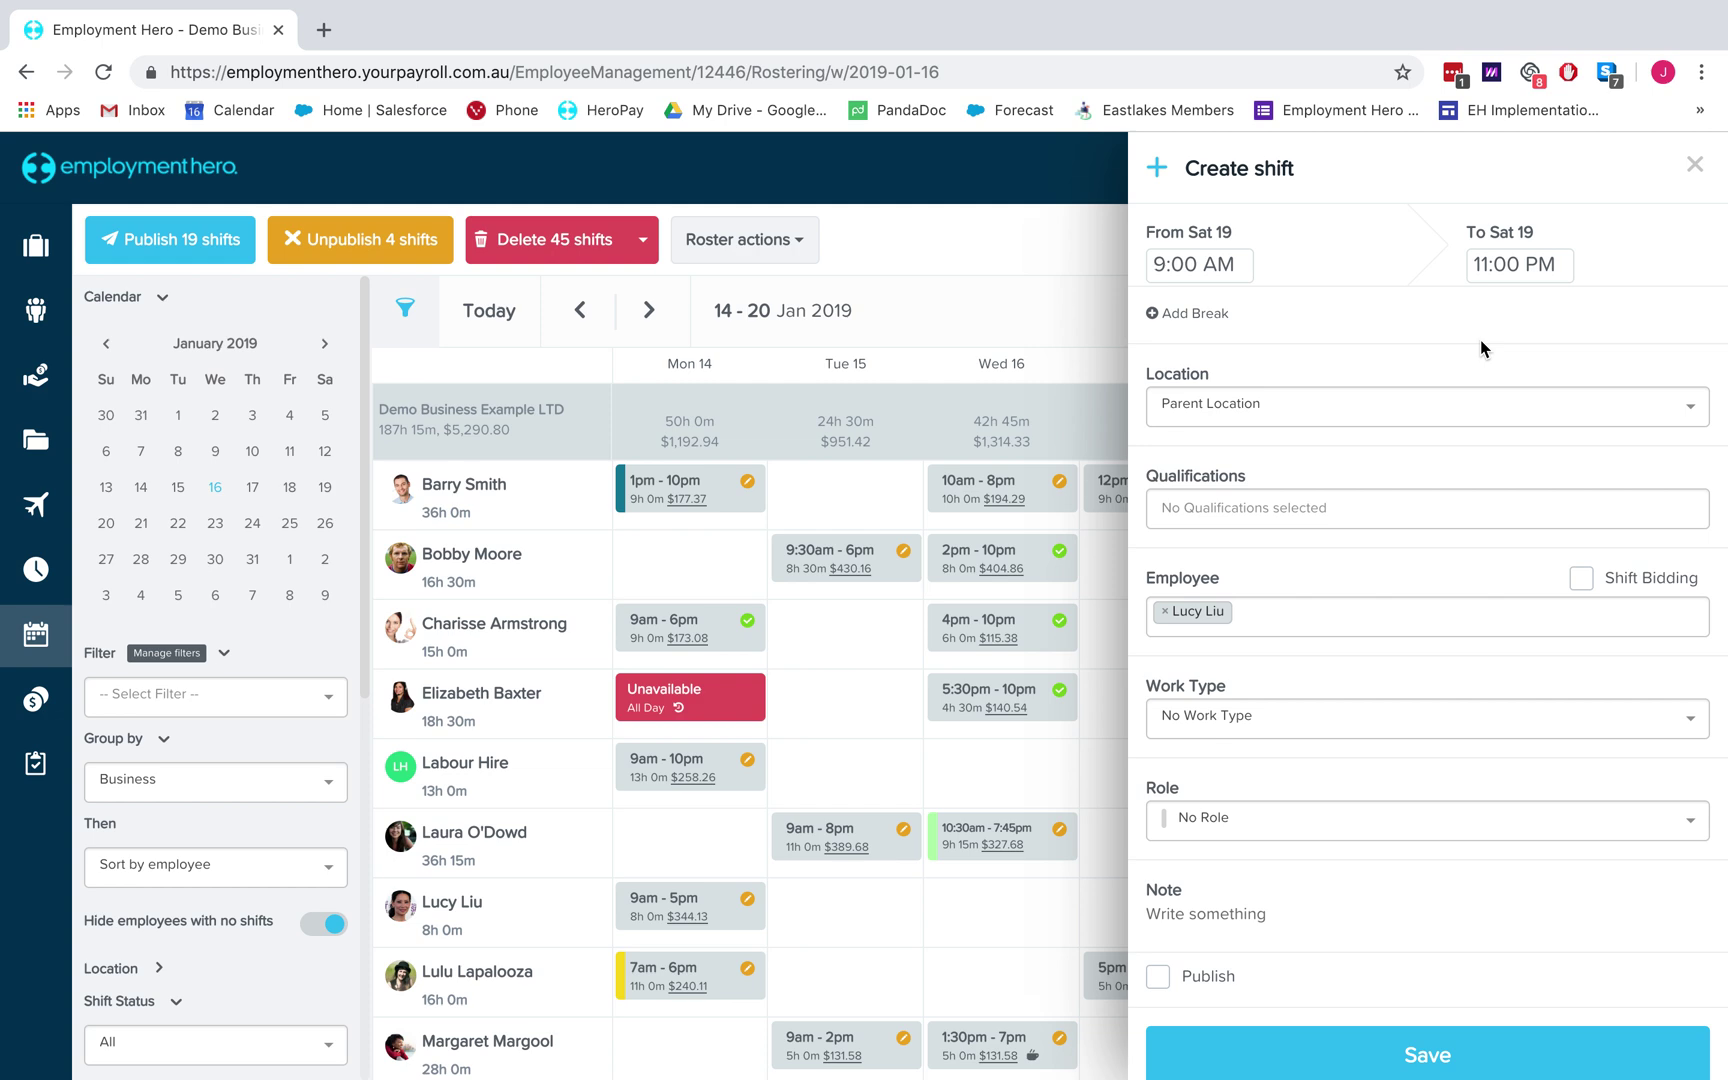
Step: Require a First Aid Certificate, reassign the shift to a recommended employee, then drop the requirement
{"action": "left_click", "coordinate": [1455, 514]}
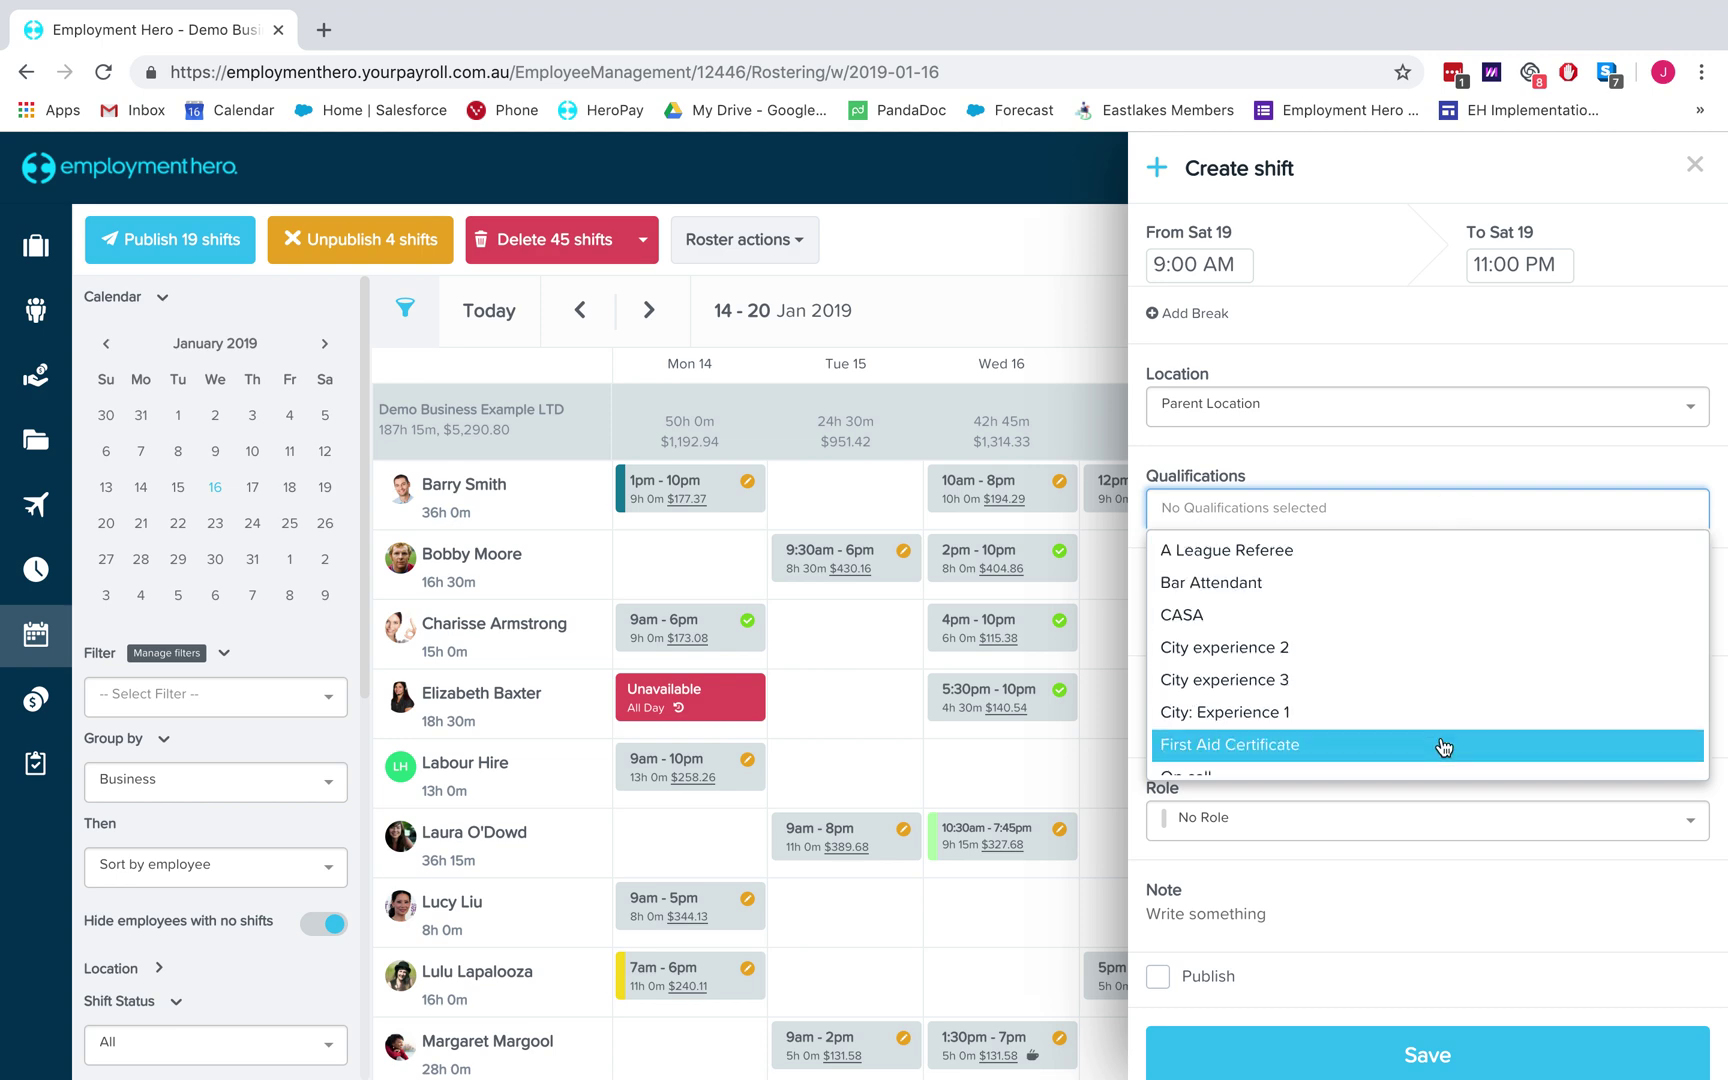
{"action": "left_click", "coordinate": [1443, 744]}
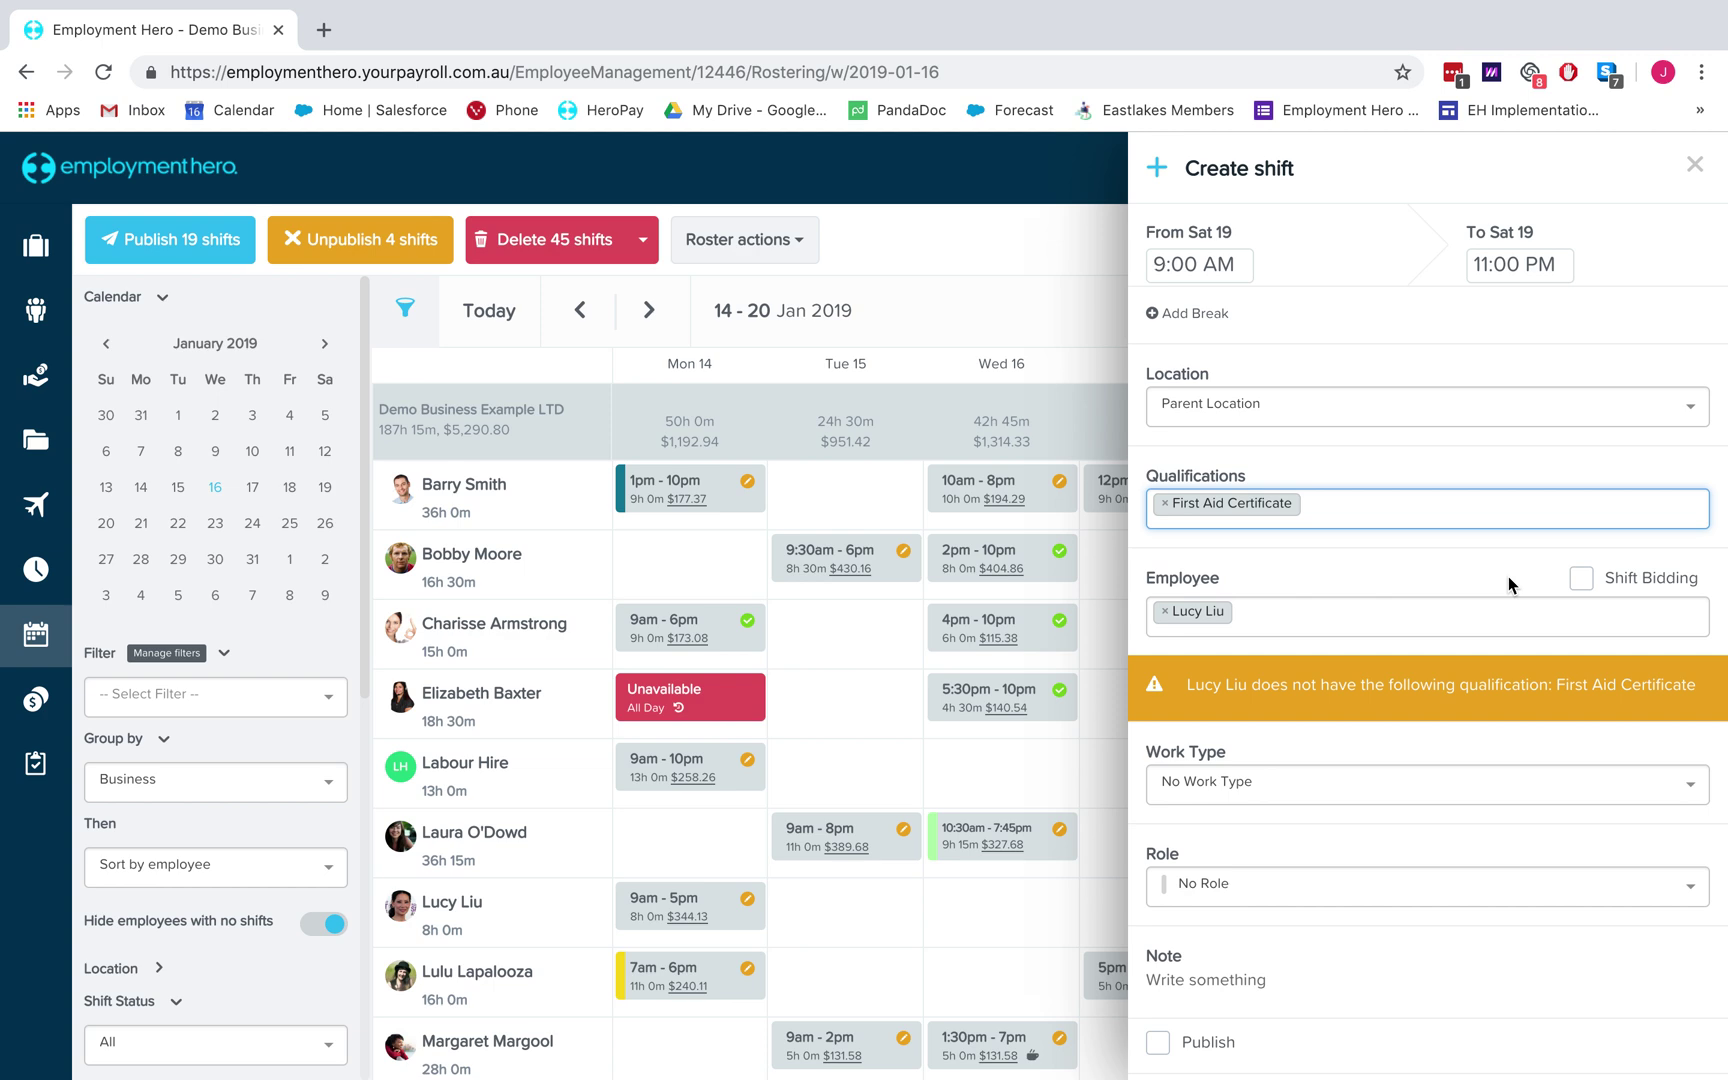
{"action": "left_click", "coordinate": [1164, 613]}
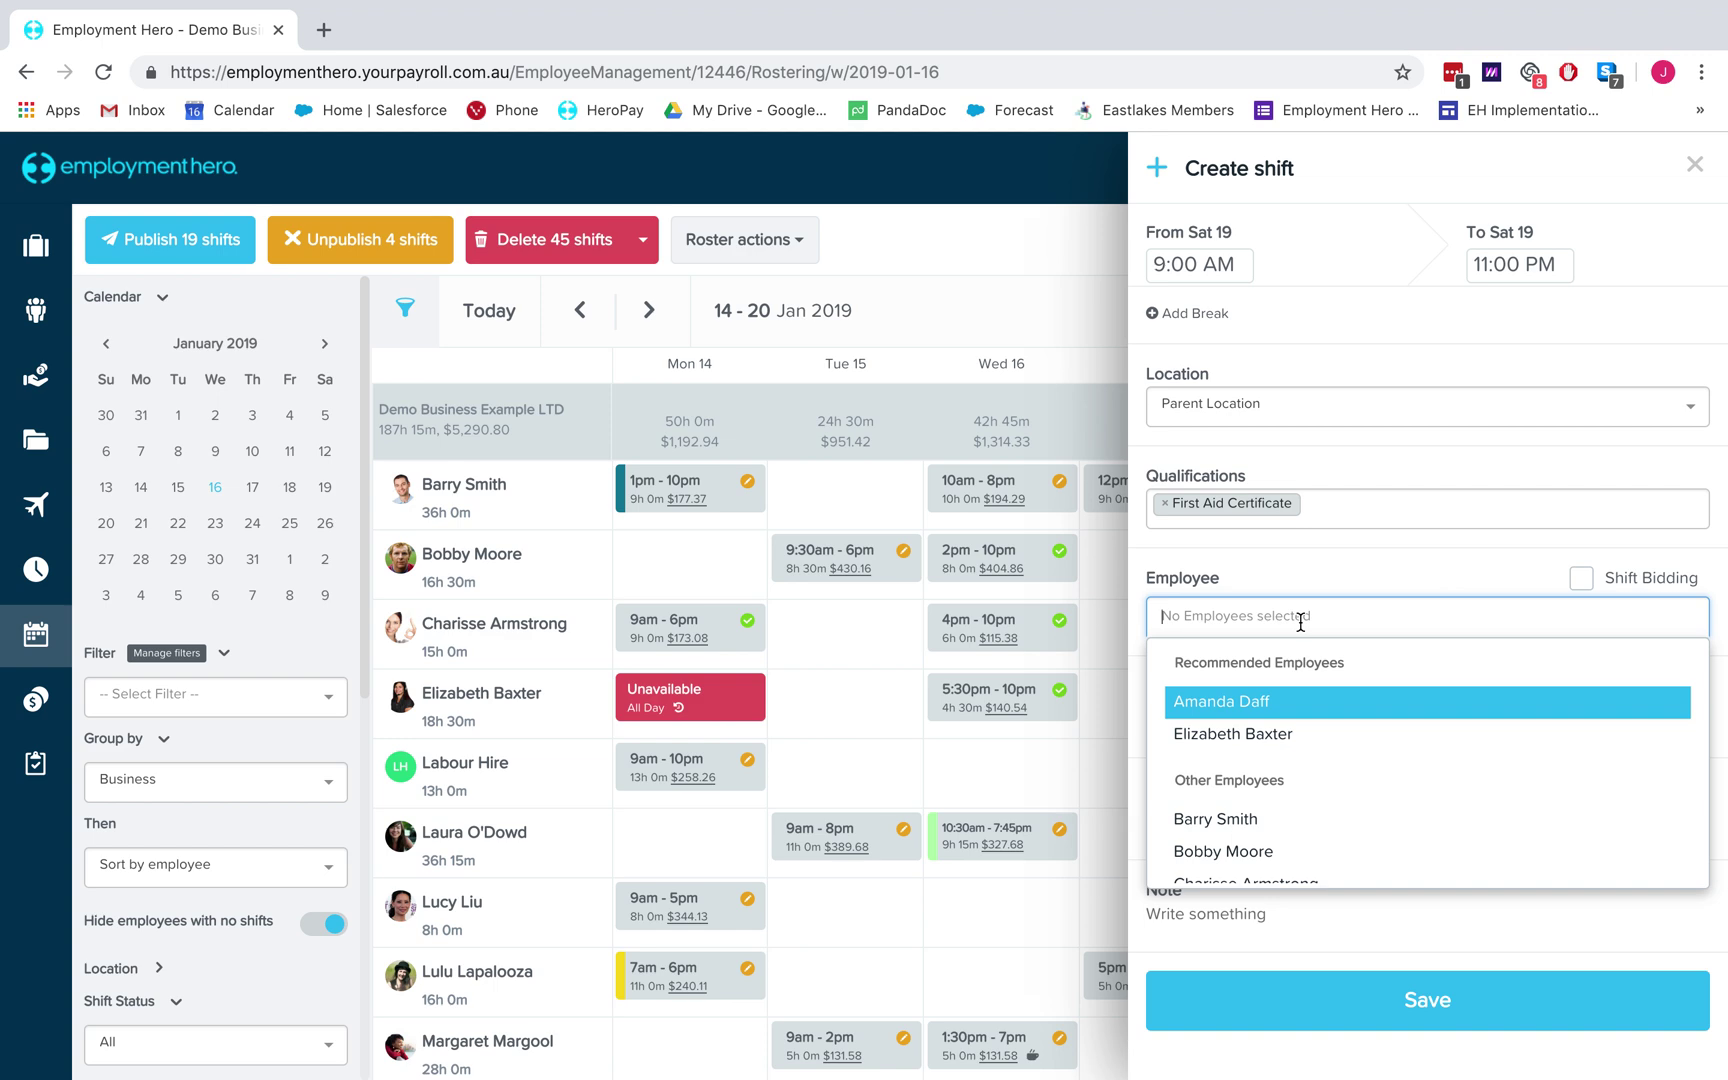
{"action": "left_click", "coordinate": [1290, 734]}
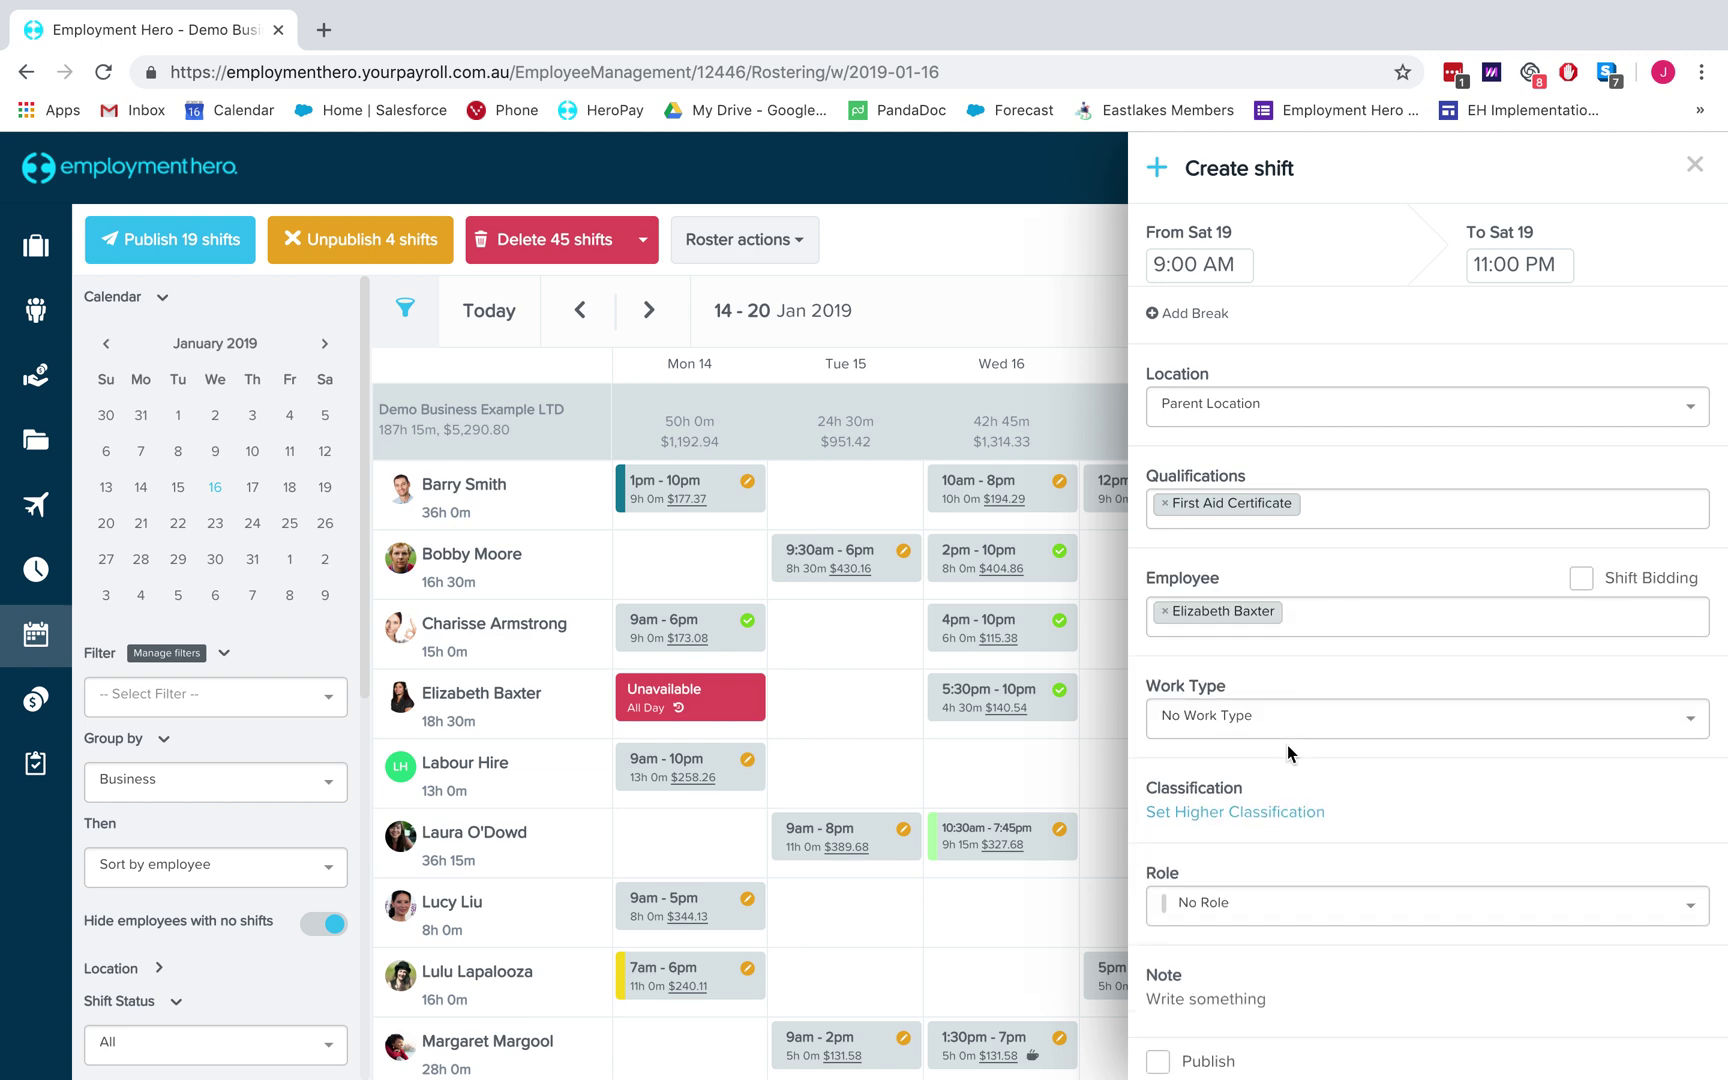
{"action": "left_click", "coordinate": [1165, 503]}
{"action": "left_click", "coordinate": [1346, 470]}
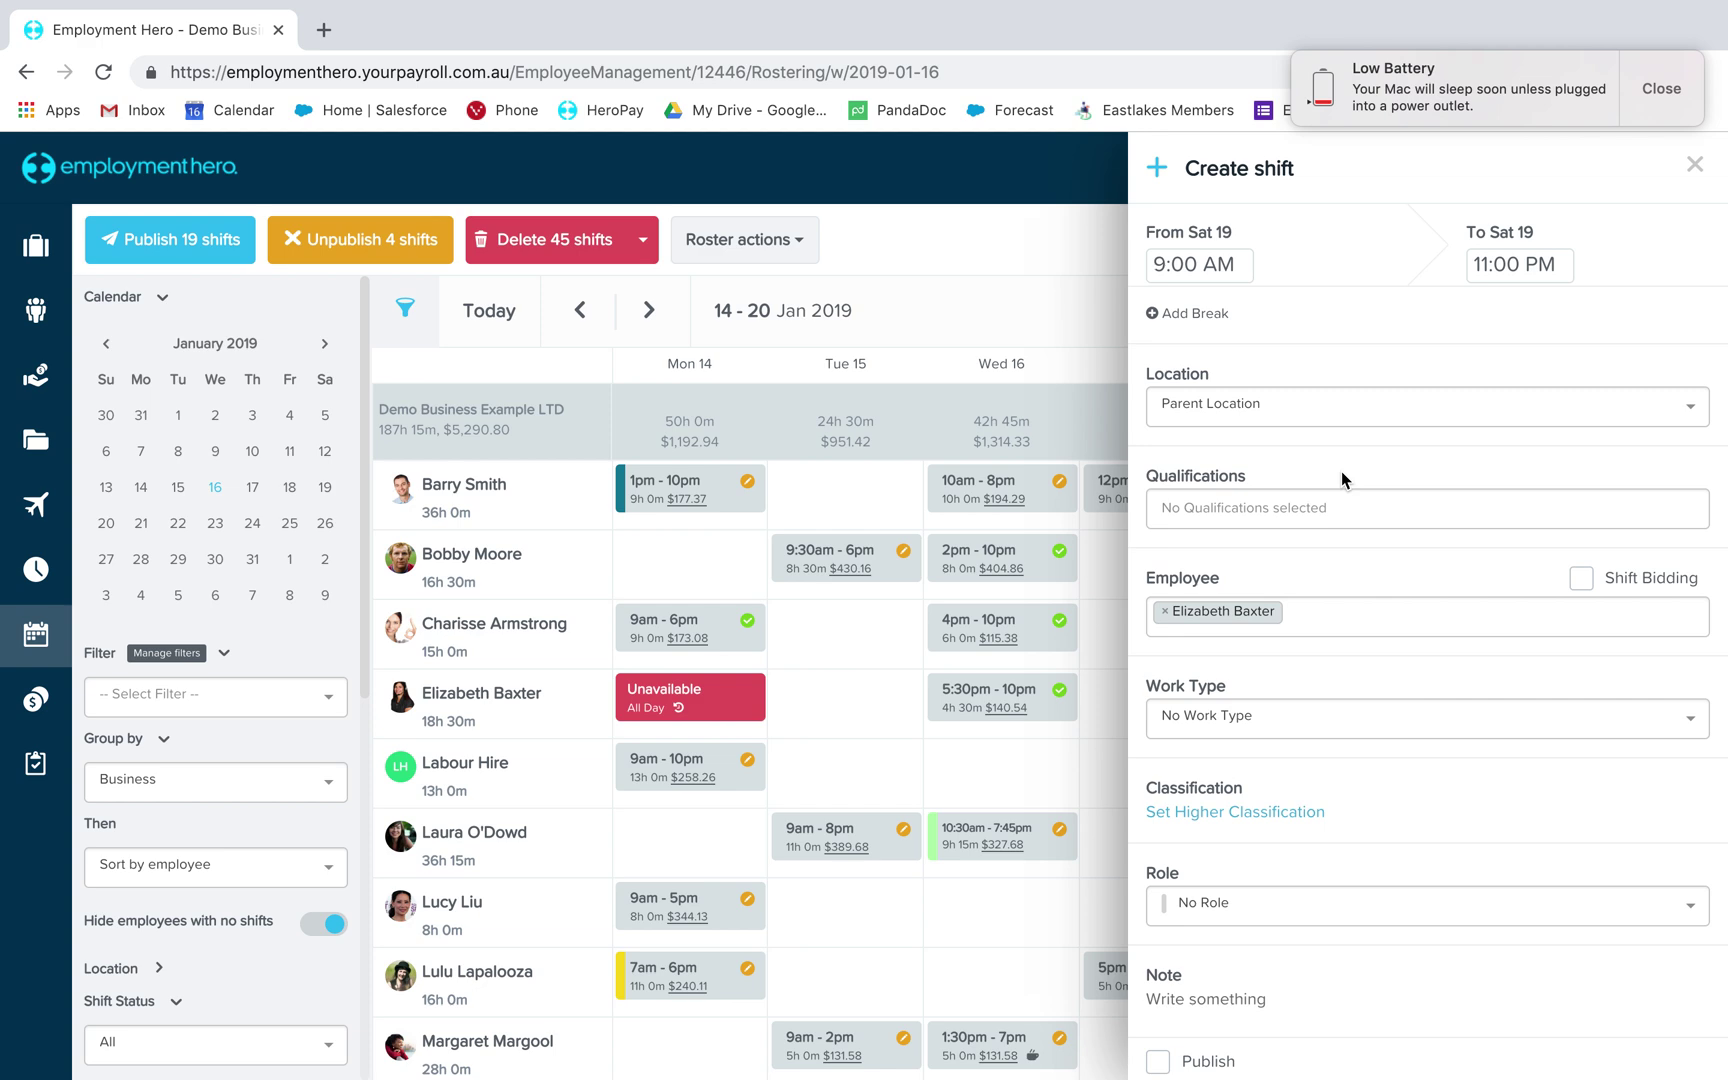
Step: Turn on Shift Bidding and add all three Front of House employees as bidders
{"action": "left_click", "coordinate": [1656, 91]}
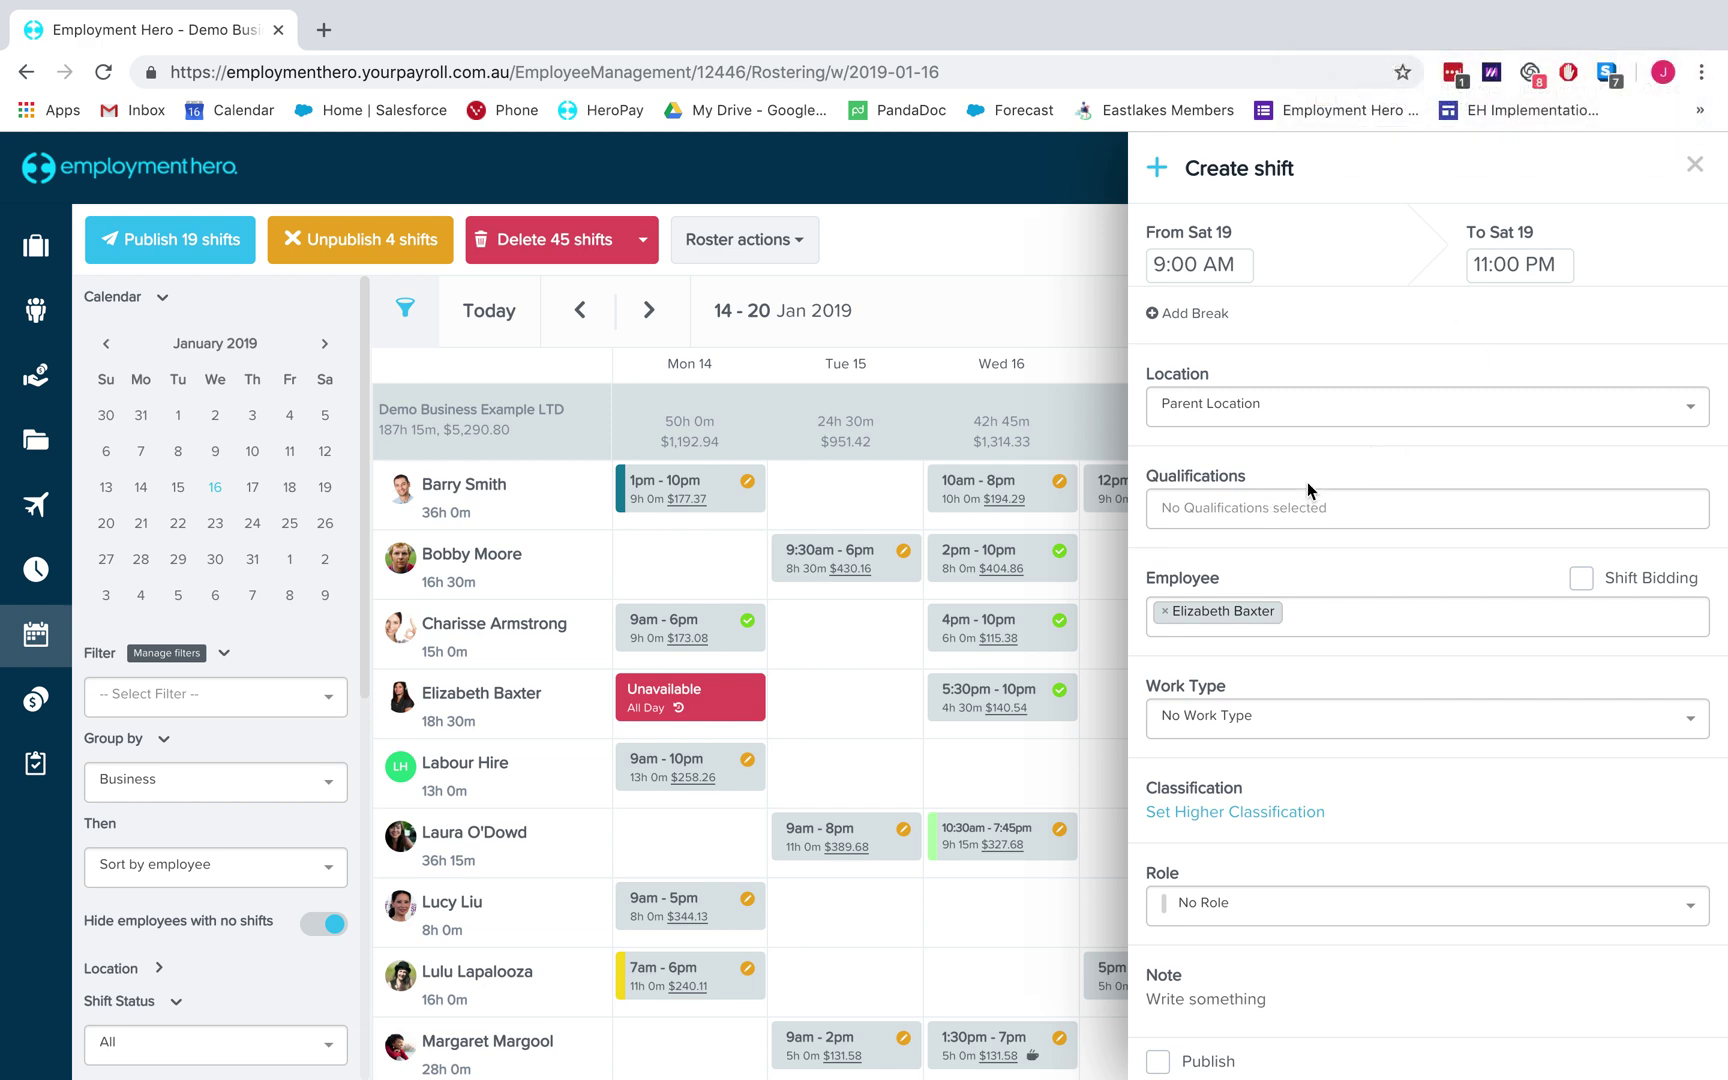
{"action": "left_click", "coordinate": [1165, 612]}
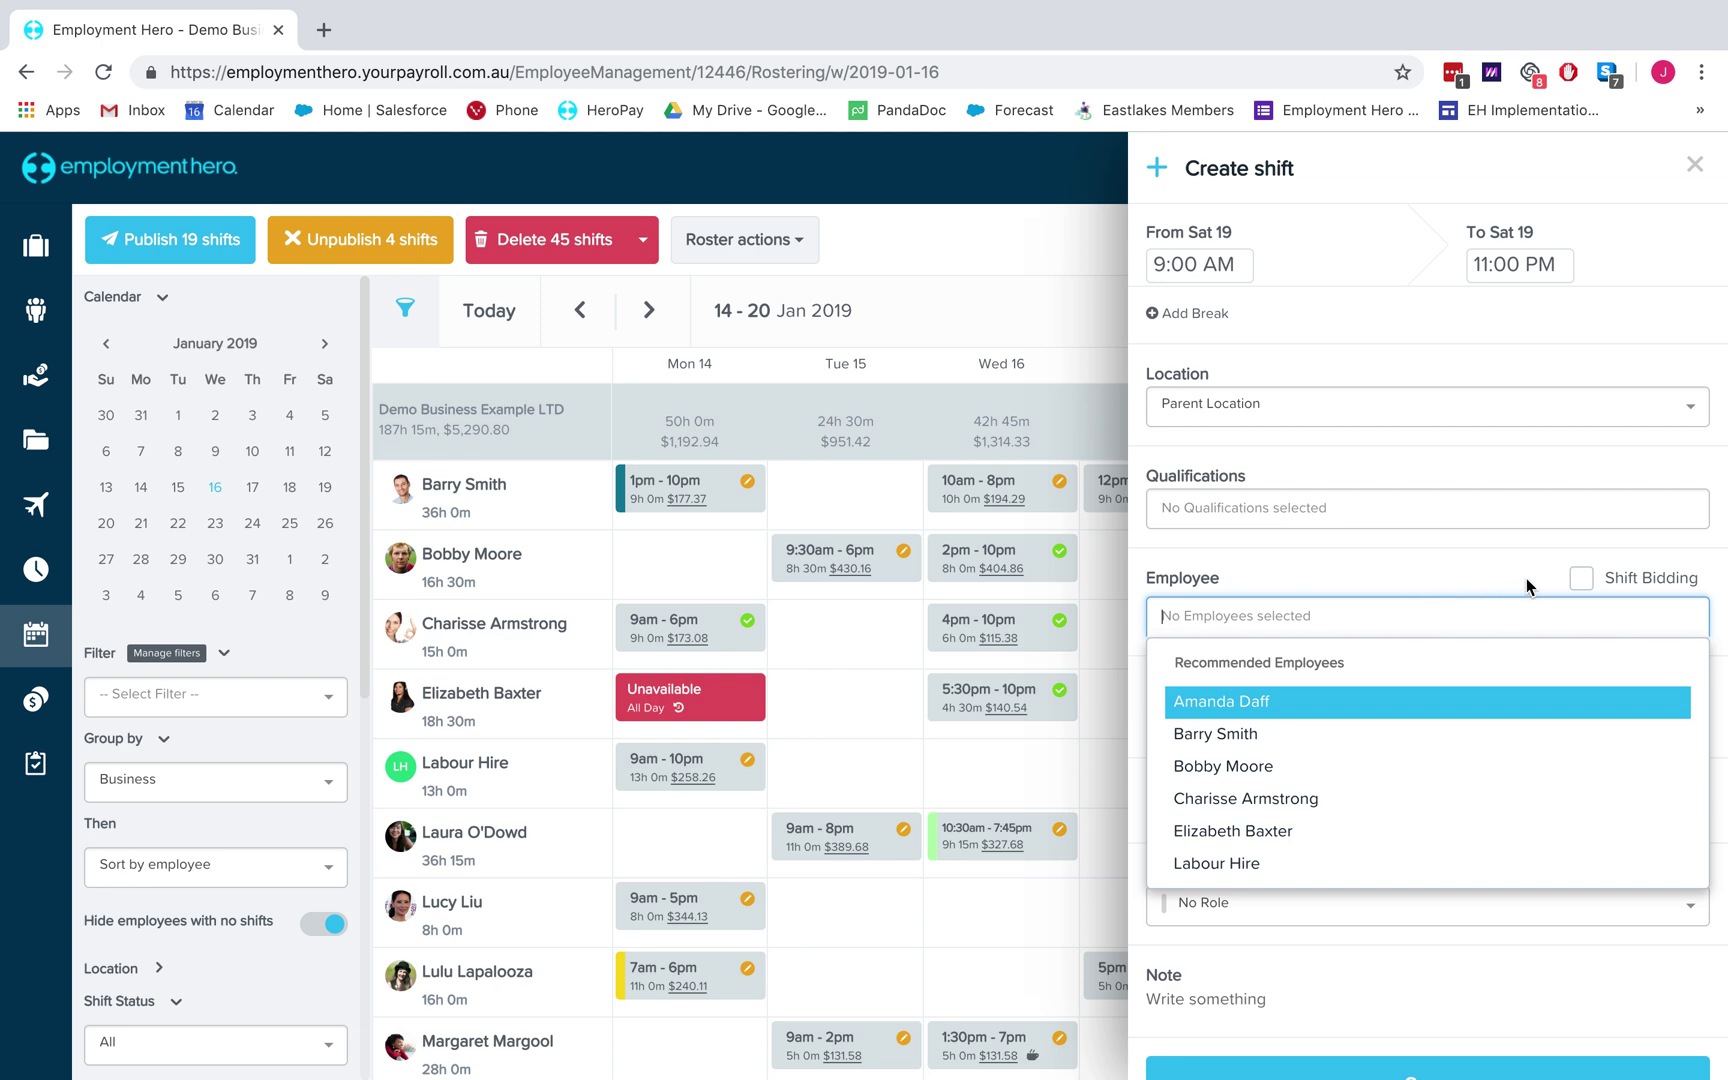
{"action": "left_click", "coordinate": [1581, 579]}
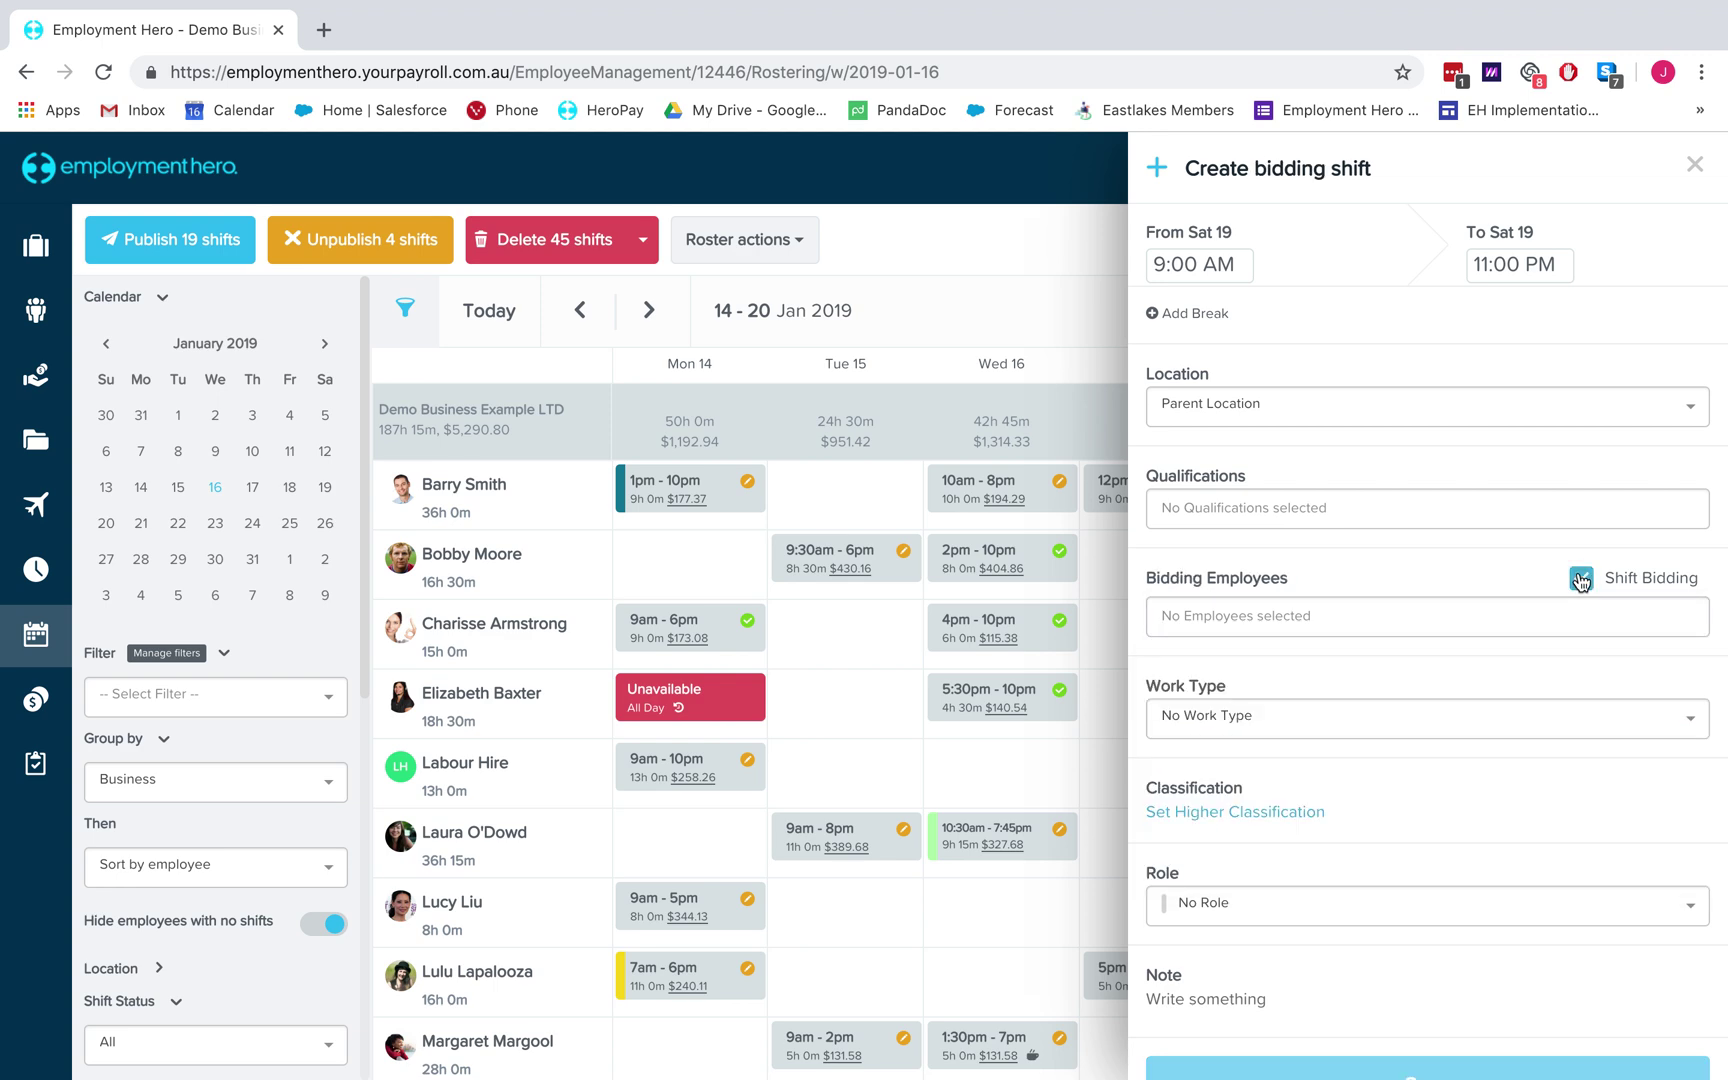
{"action": "left_click", "coordinate": [1322, 609]}
{"action": "type", "text": "front"}
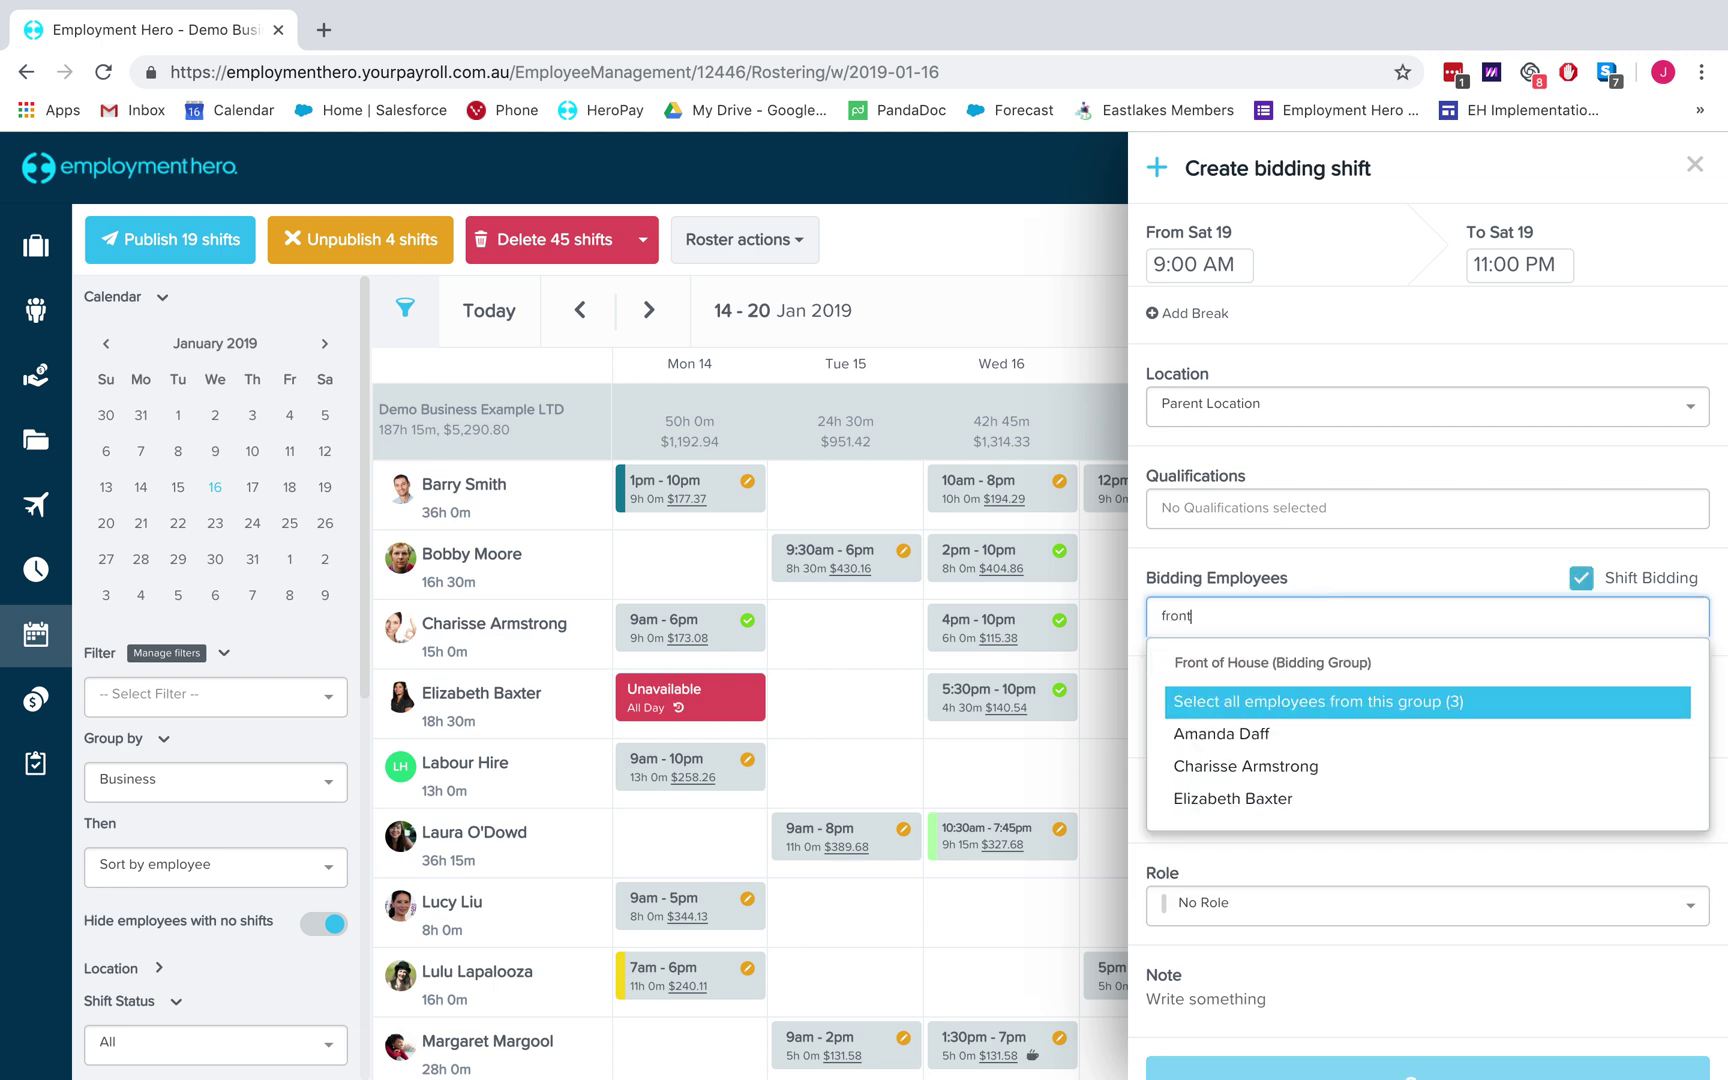
{"action": "key", "text": "Return"}
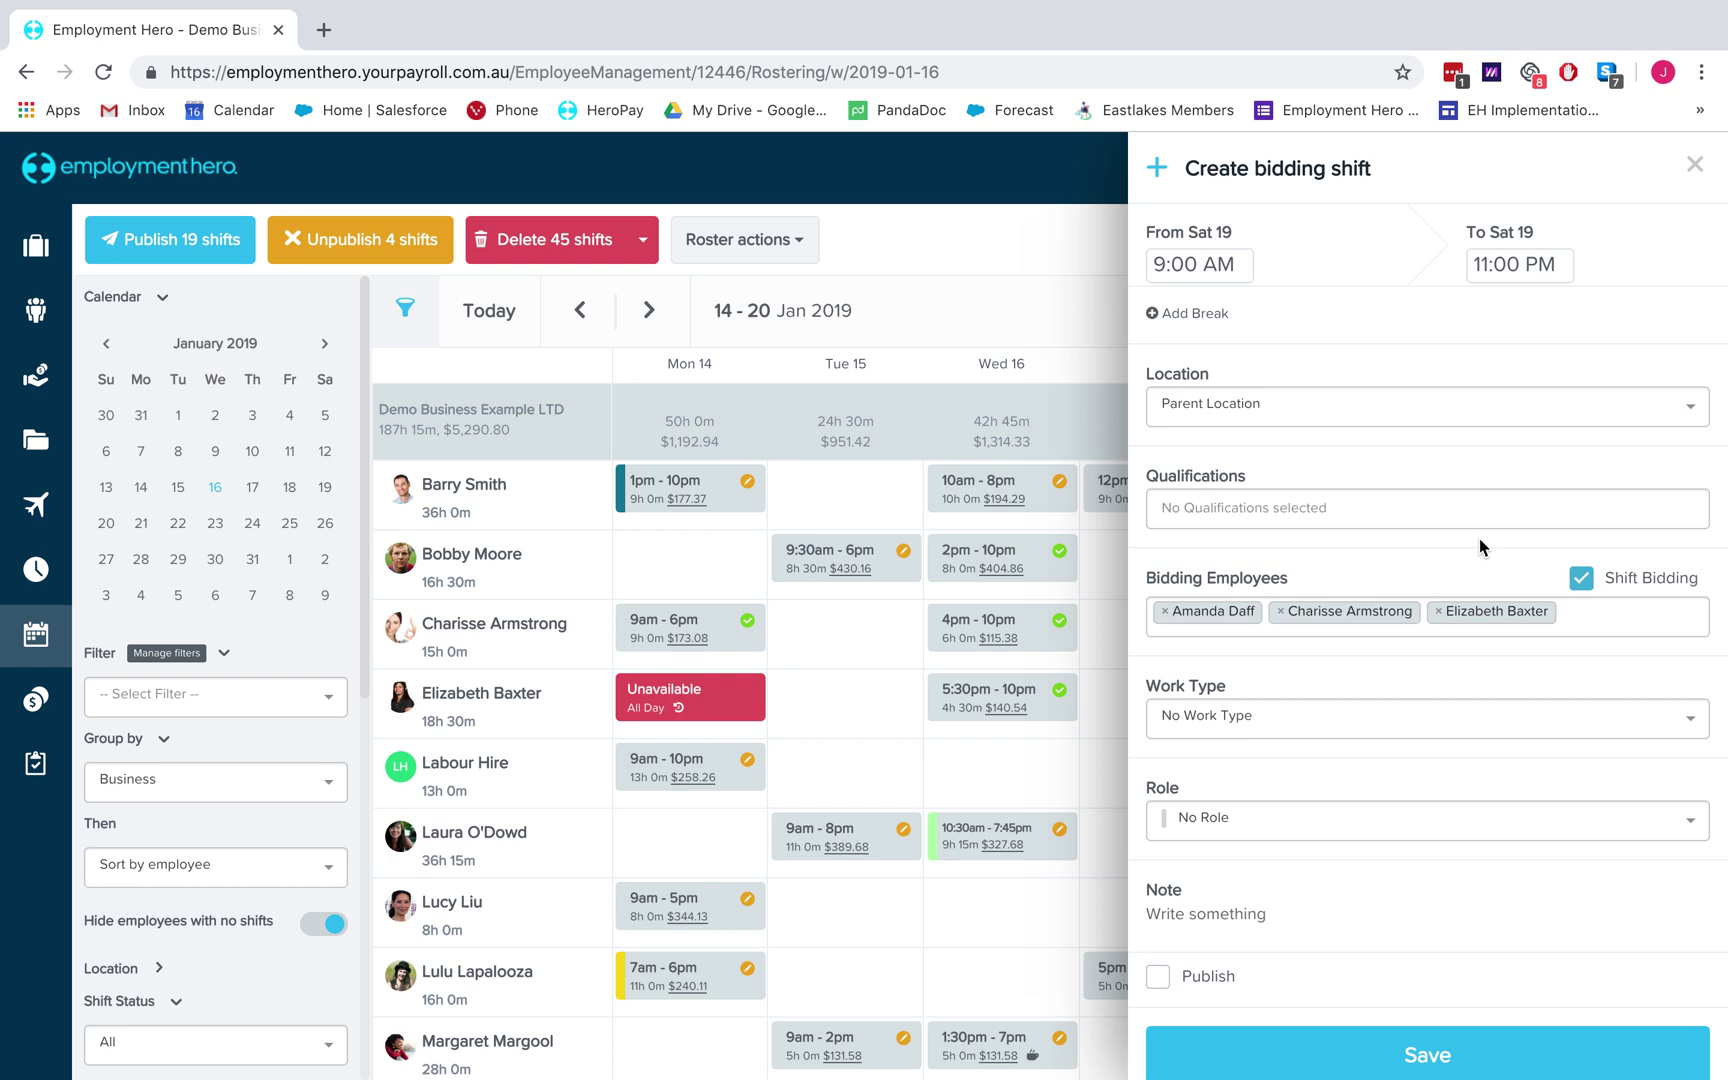
{"action": "key", "text": "XF86MonBrightnessUp"}
{"action": "scroll", "coordinate": [1443, 676], "scroll_direction": "down", "scroll_amount": 1}
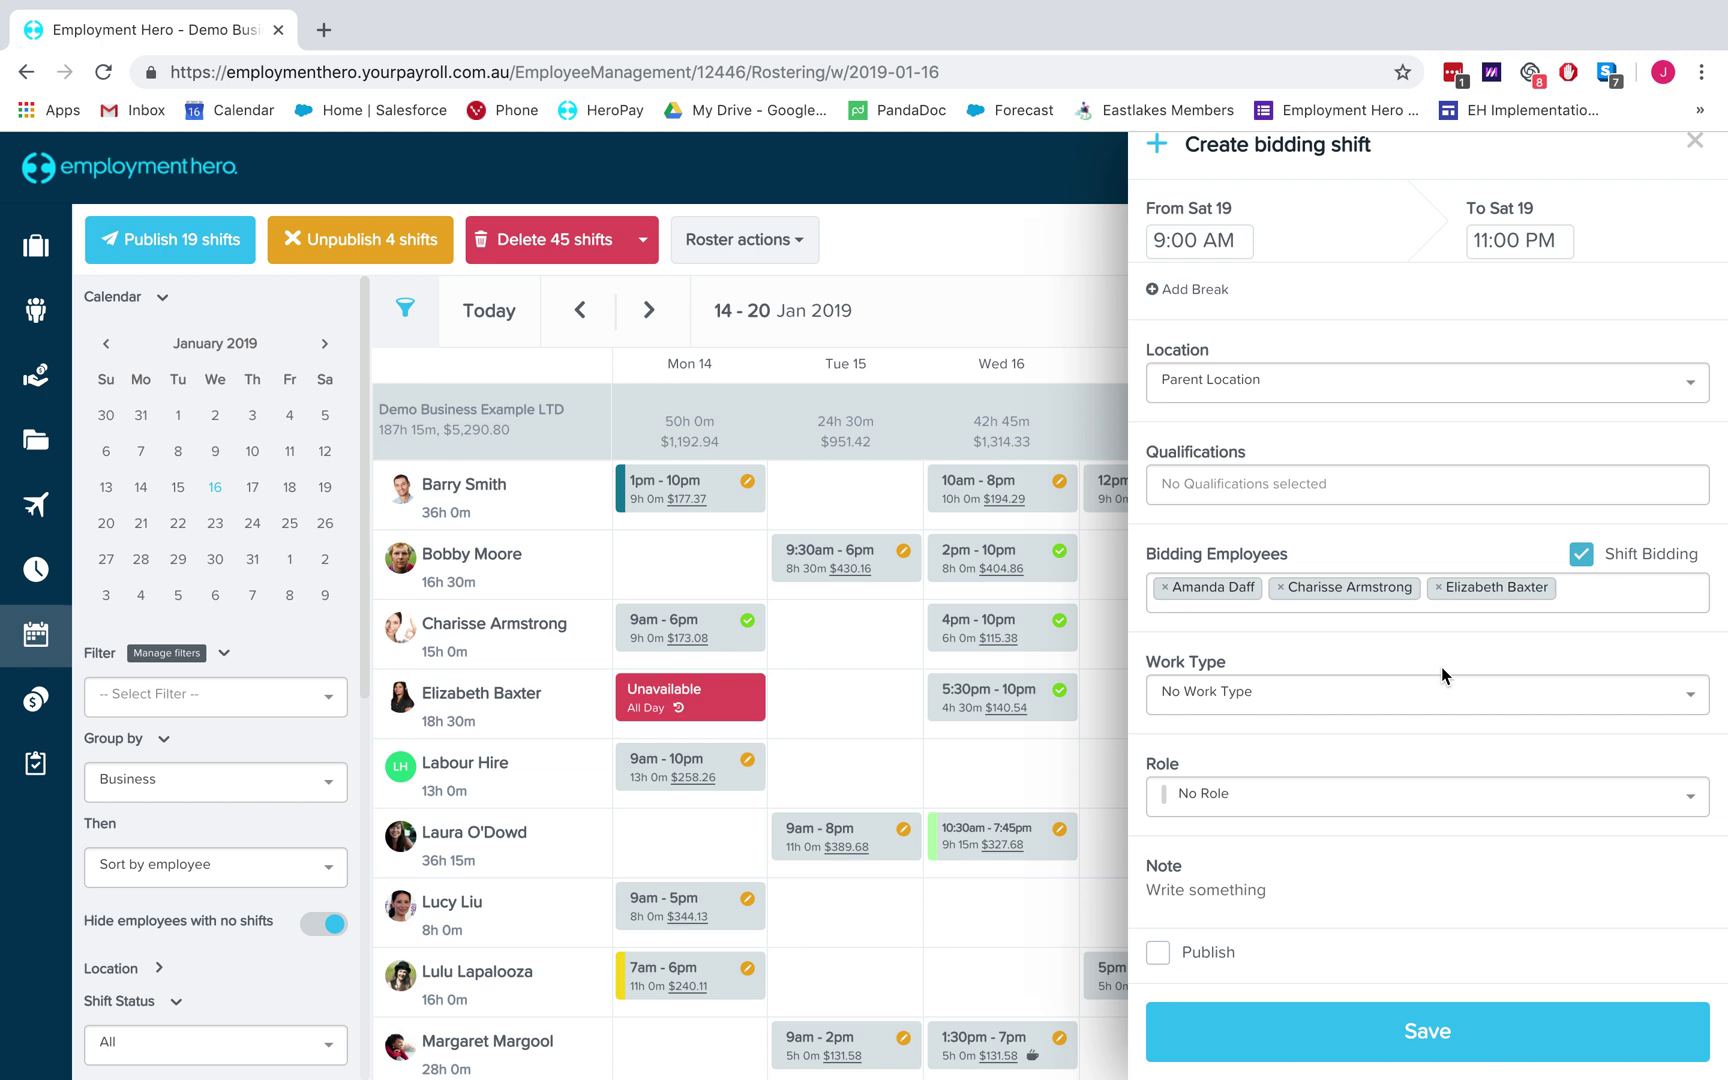
Step: Turn off Shift Bidding and assign the shift to a single recommended employee
{"action": "left_click", "coordinate": [1298, 490]}
{"action": "left_click", "coordinate": [1300, 458]}
{"action": "left_click", "coordinate": [1580, 554]}
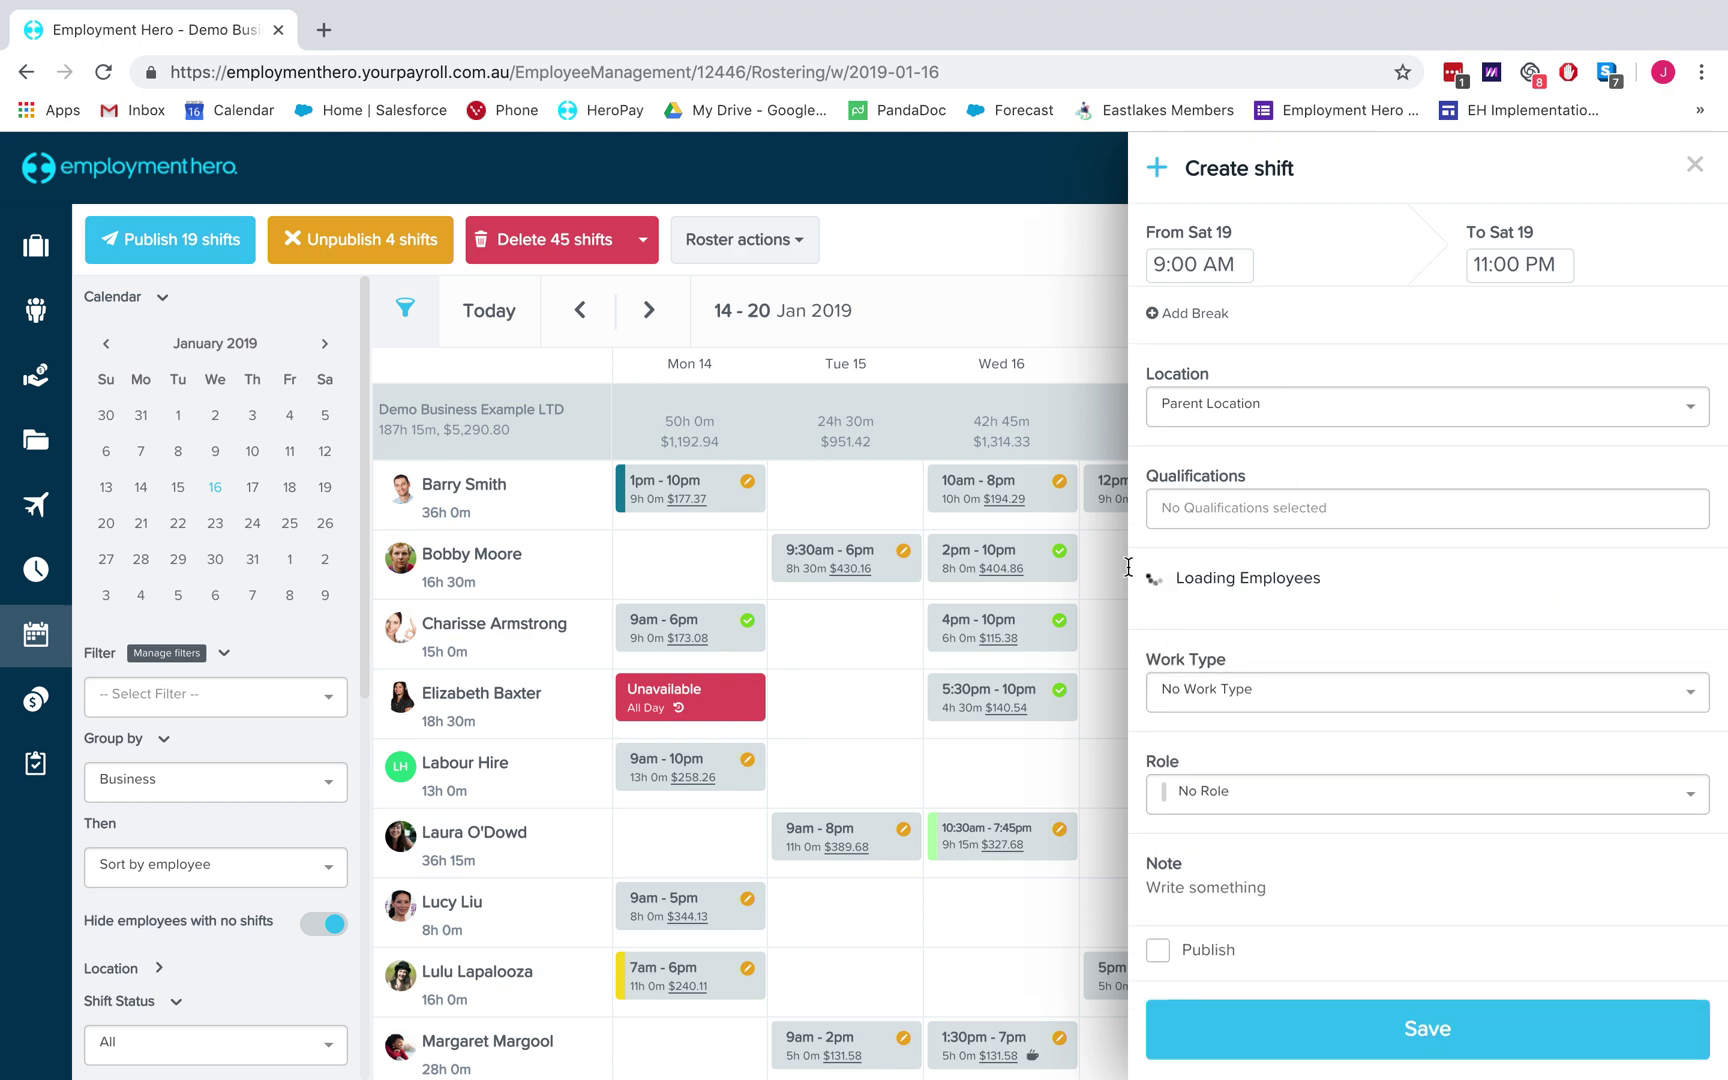
{"action": "left_click", "coordinate": [1166, 616]}
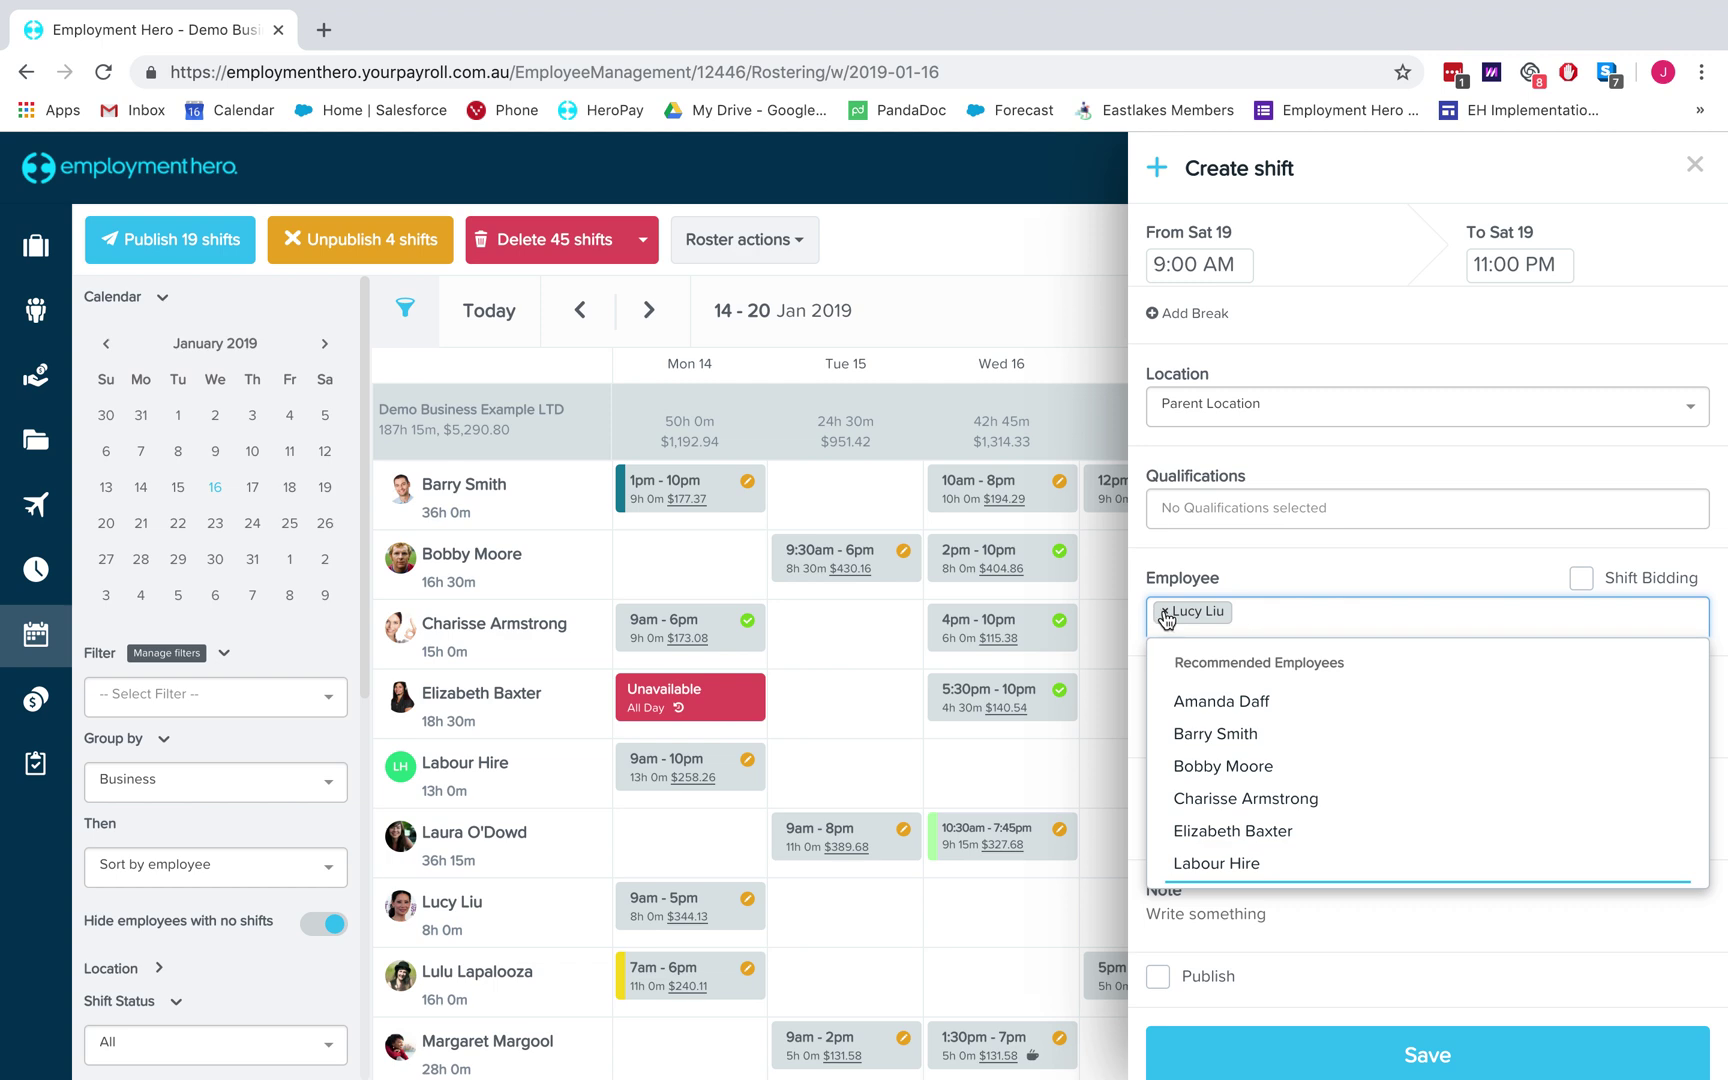
{"action": "left_click", "coordinate": [1166, 616]}
{"action": "left_click", "coordinate": [1232, 830]}
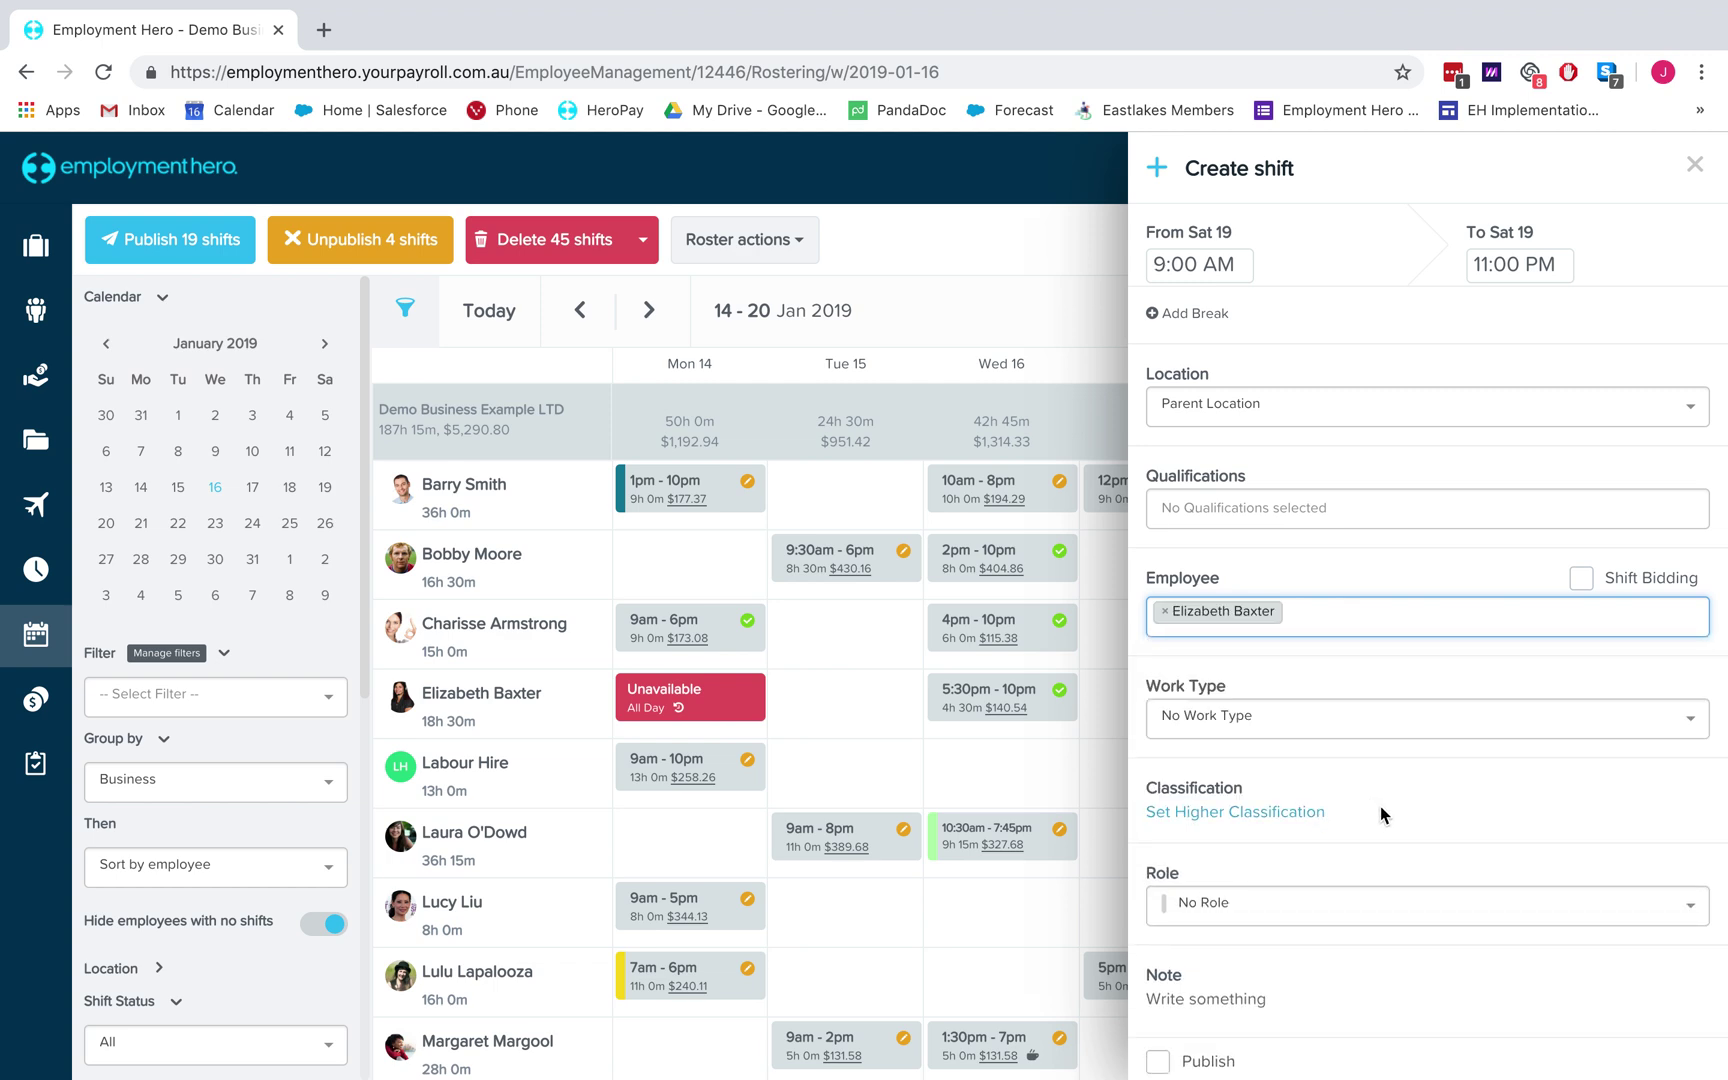
Step: Add a higher classification field, leaving Classification and Role unselected
{"action": "left_click", "coordinate": [1280, 813]}
{"action": "left_click", "coordinate": [1512, 820]}
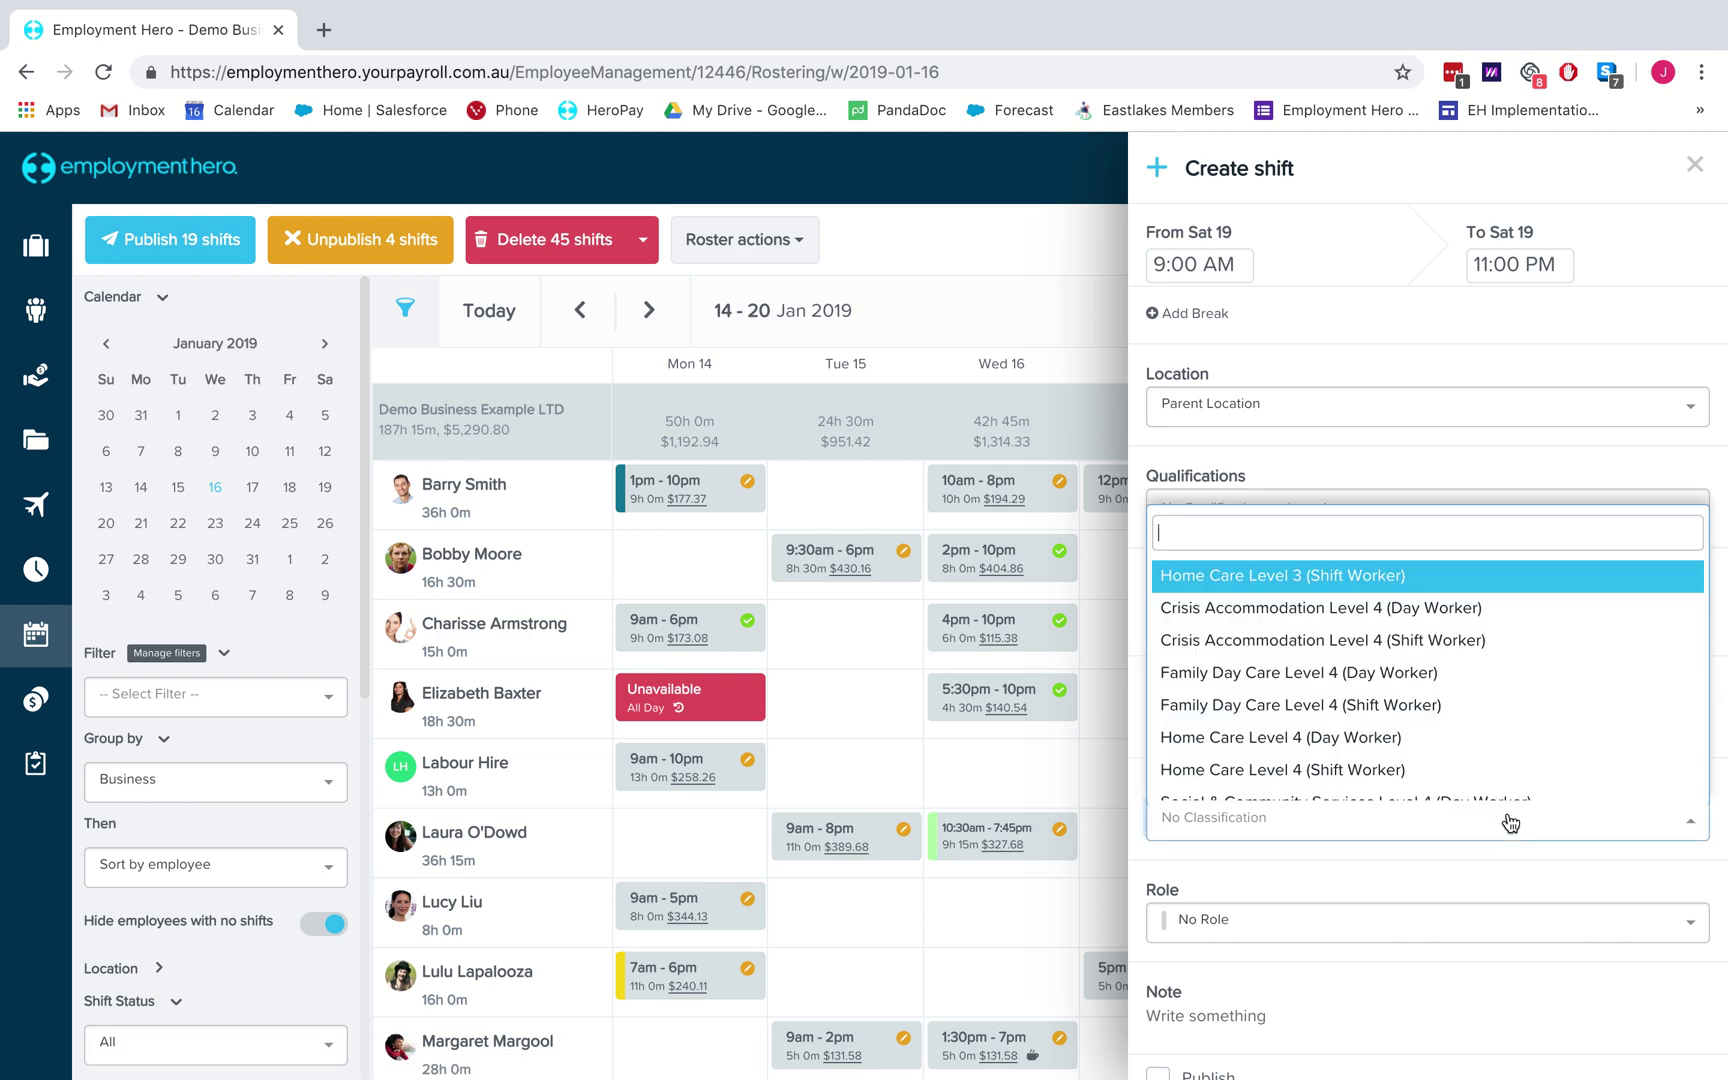
{"action": "left_click", "coordinate": [1510, 822]}
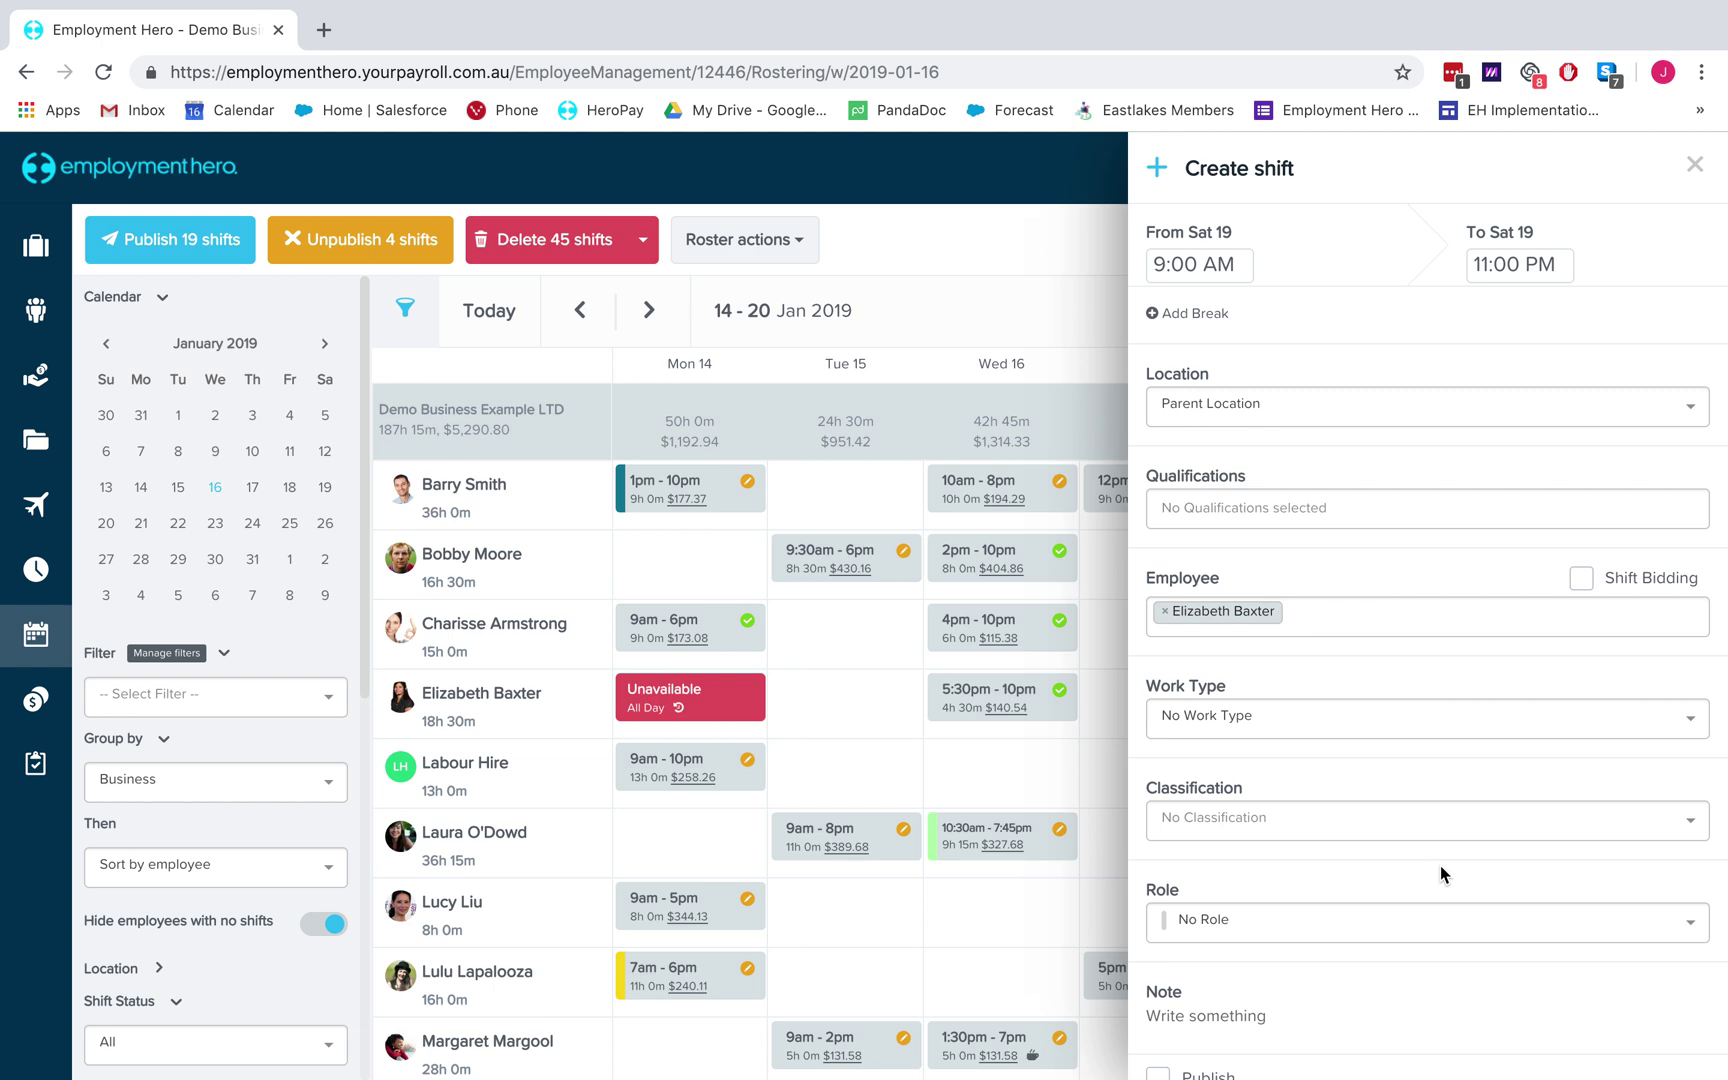
{"action": "left_click", "coordinate": [1393, 936]}
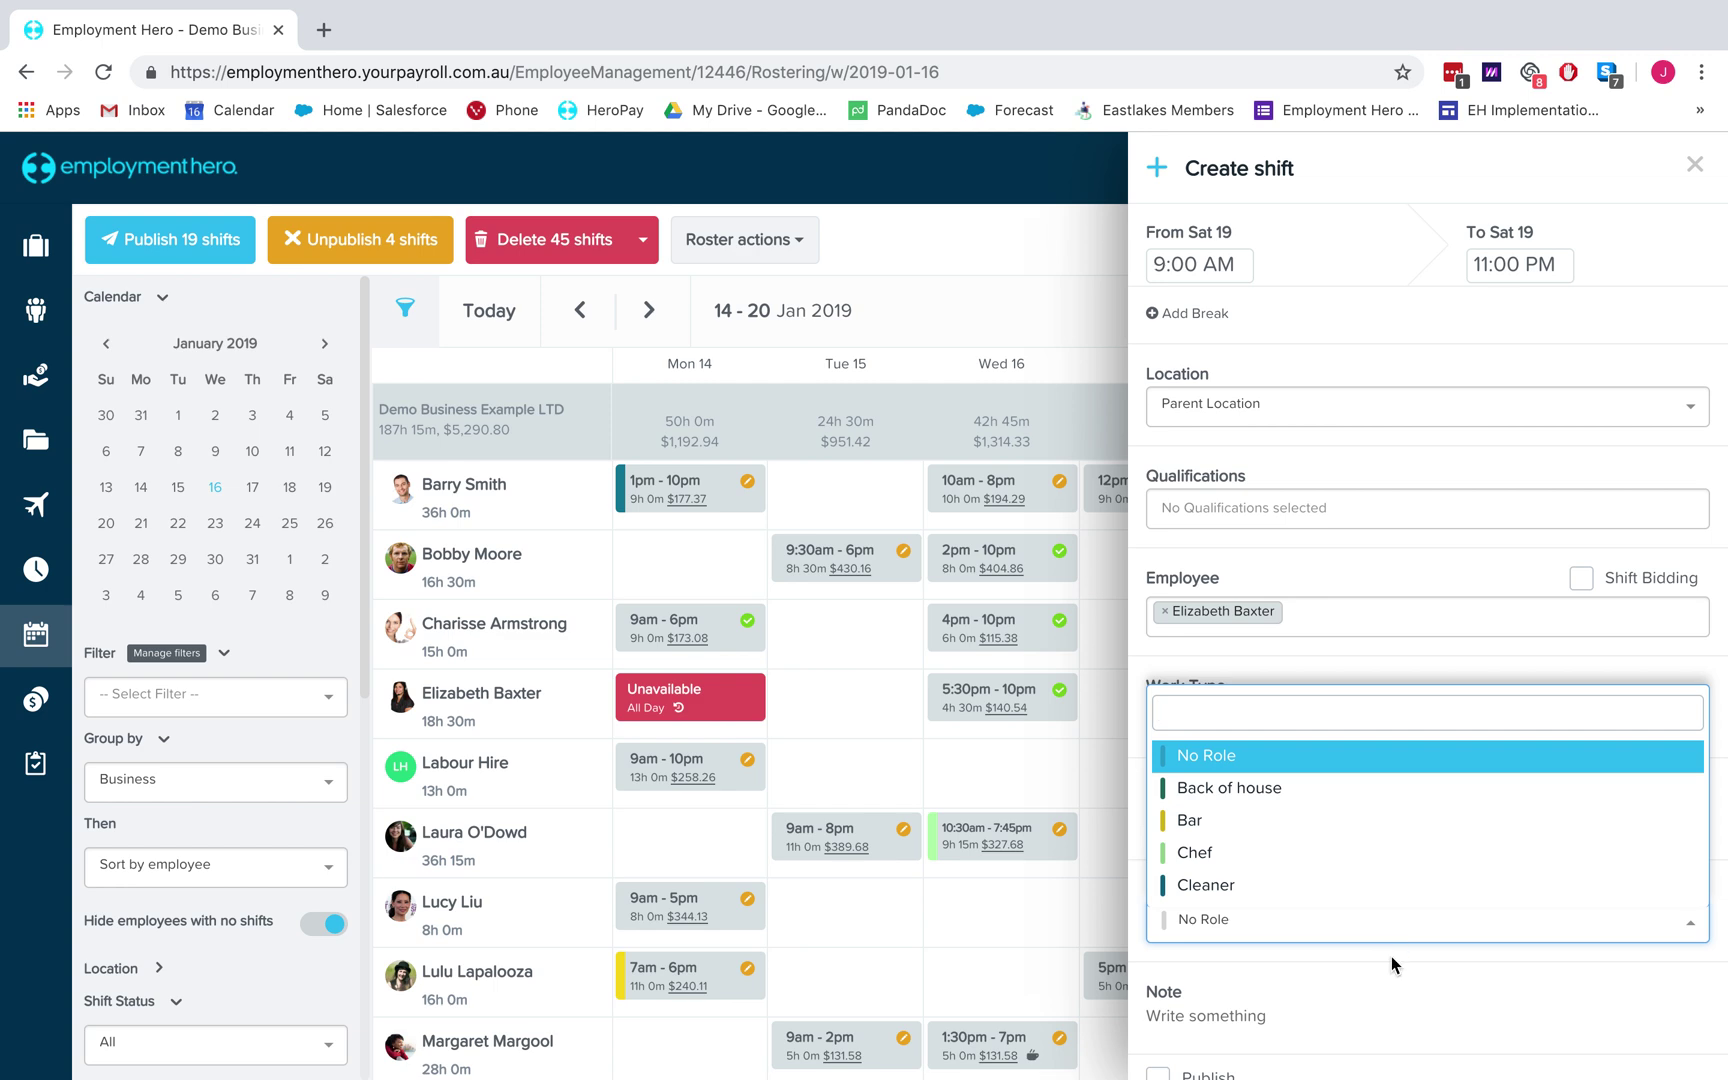
{"action": "left_click", "coordinate": [1393, 960]}
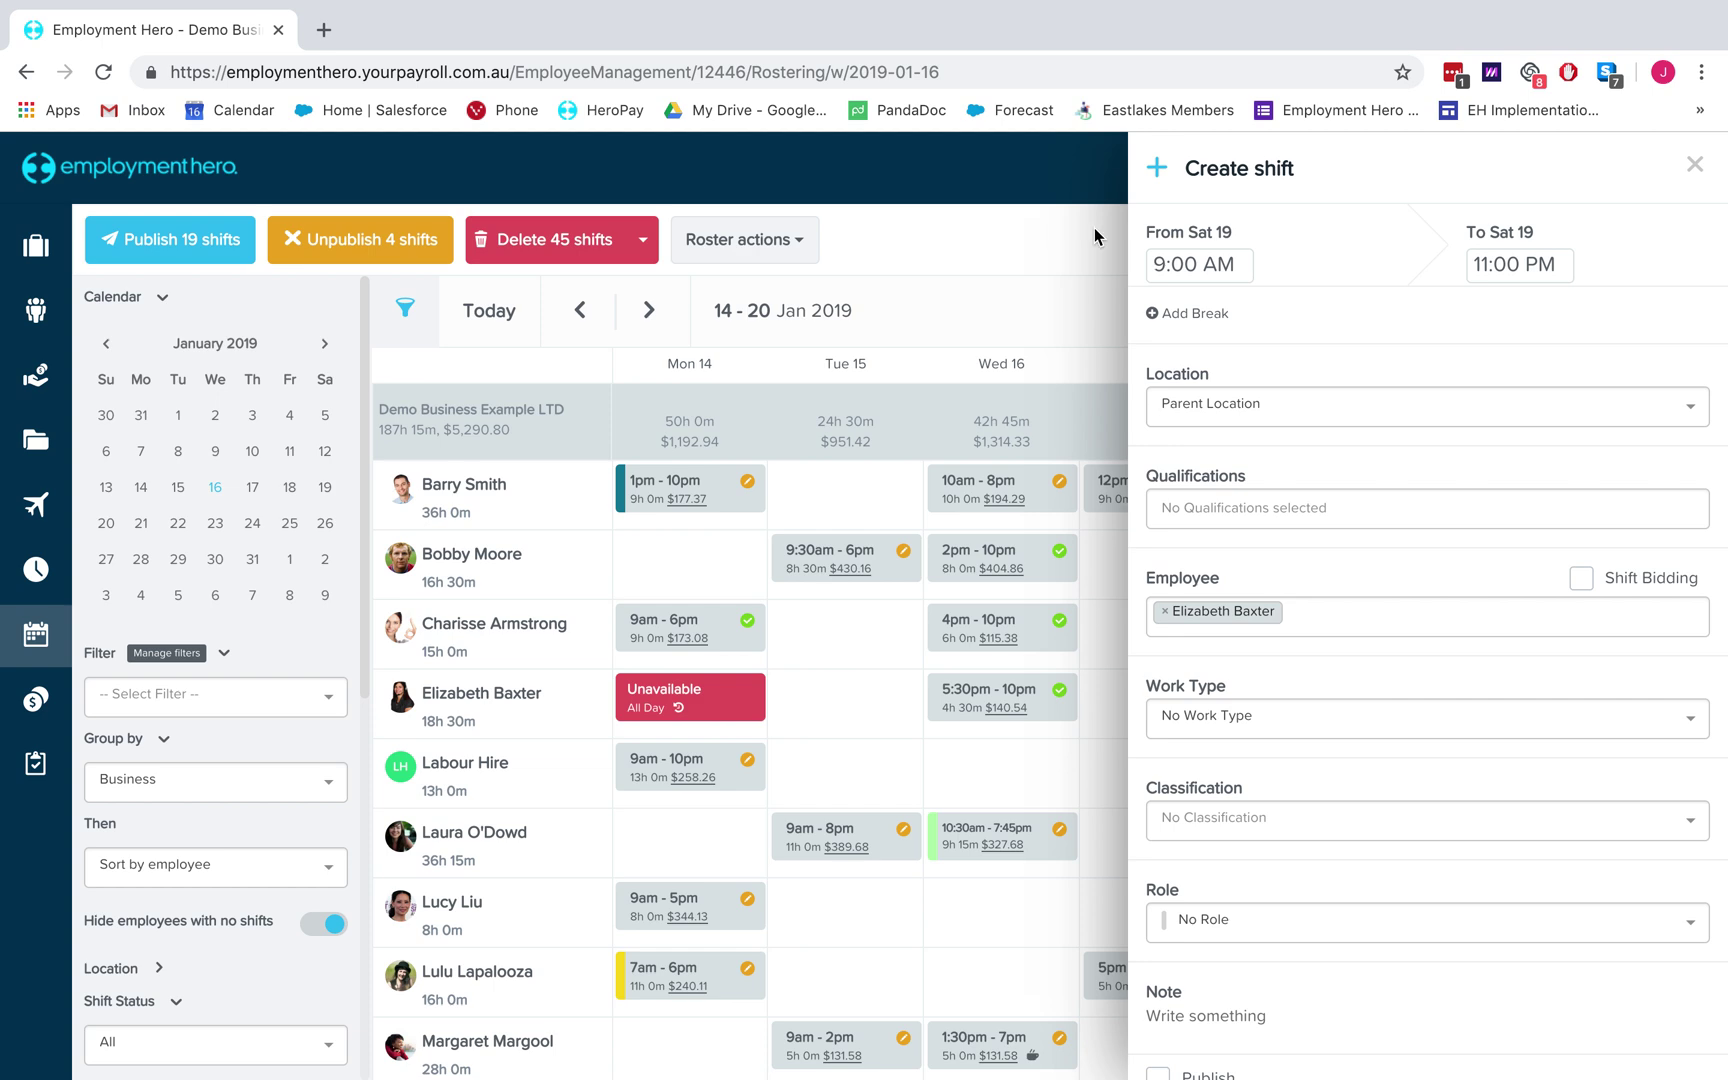
Step: Create and save a published Sat 19 shift ending at 11:00 PM in another employee's row
{"action": "left_click", "coordinate": [104, 72]}
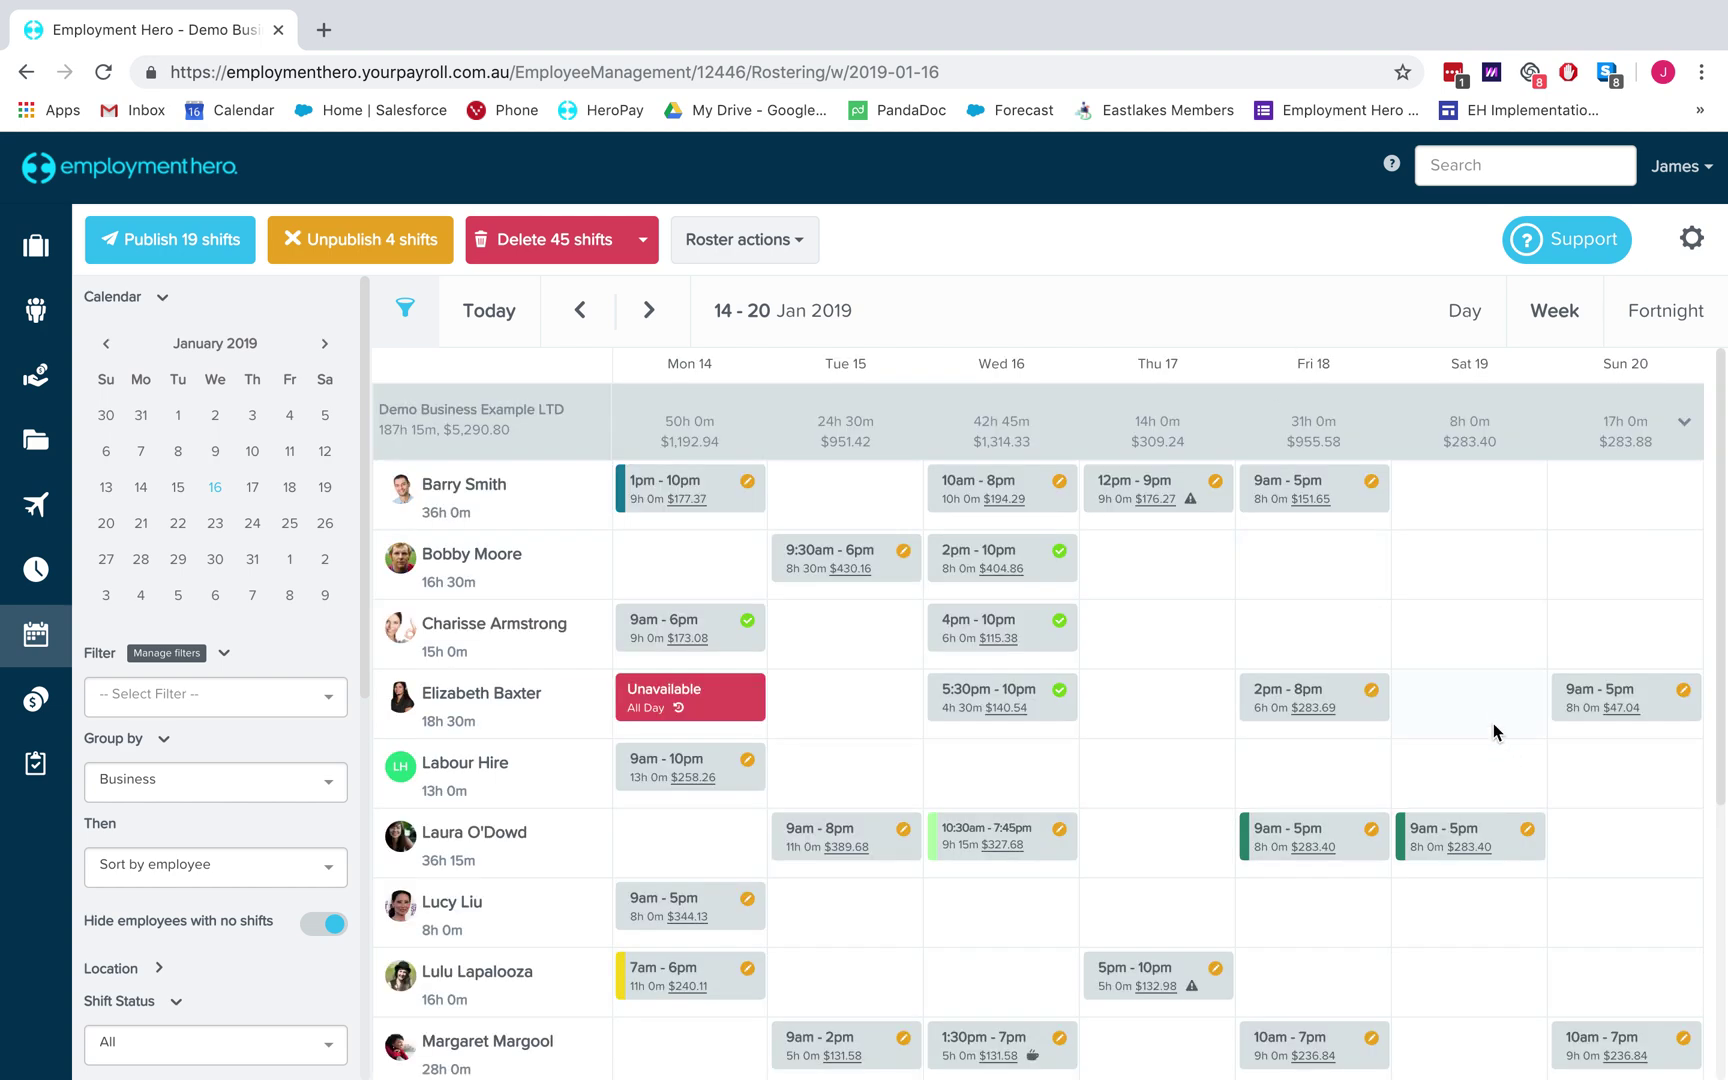
{"action": "left_click", "coordinate": [1493, 731]}
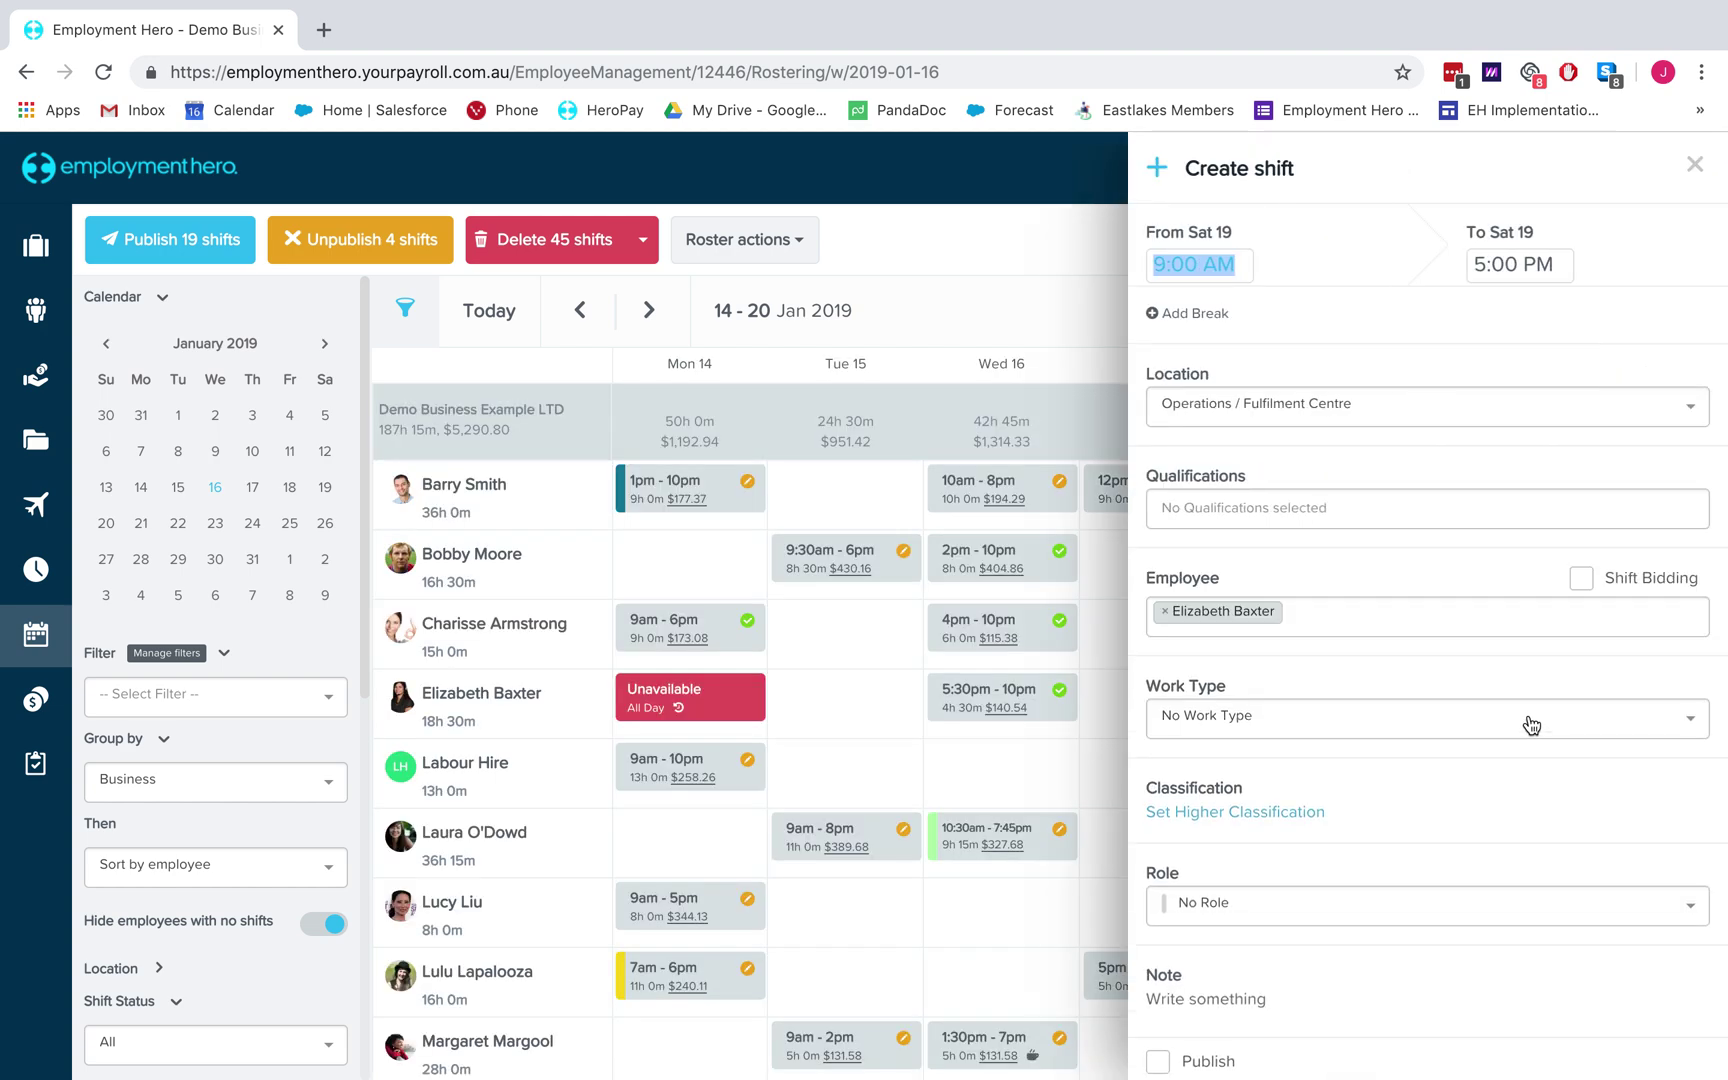
{"action": "scroll", "coordinate": [1500, 740], "scroll_direction": "down", "scroll_amount": 2}
{"action": "left_click", "coordinate": [1158, 956]}
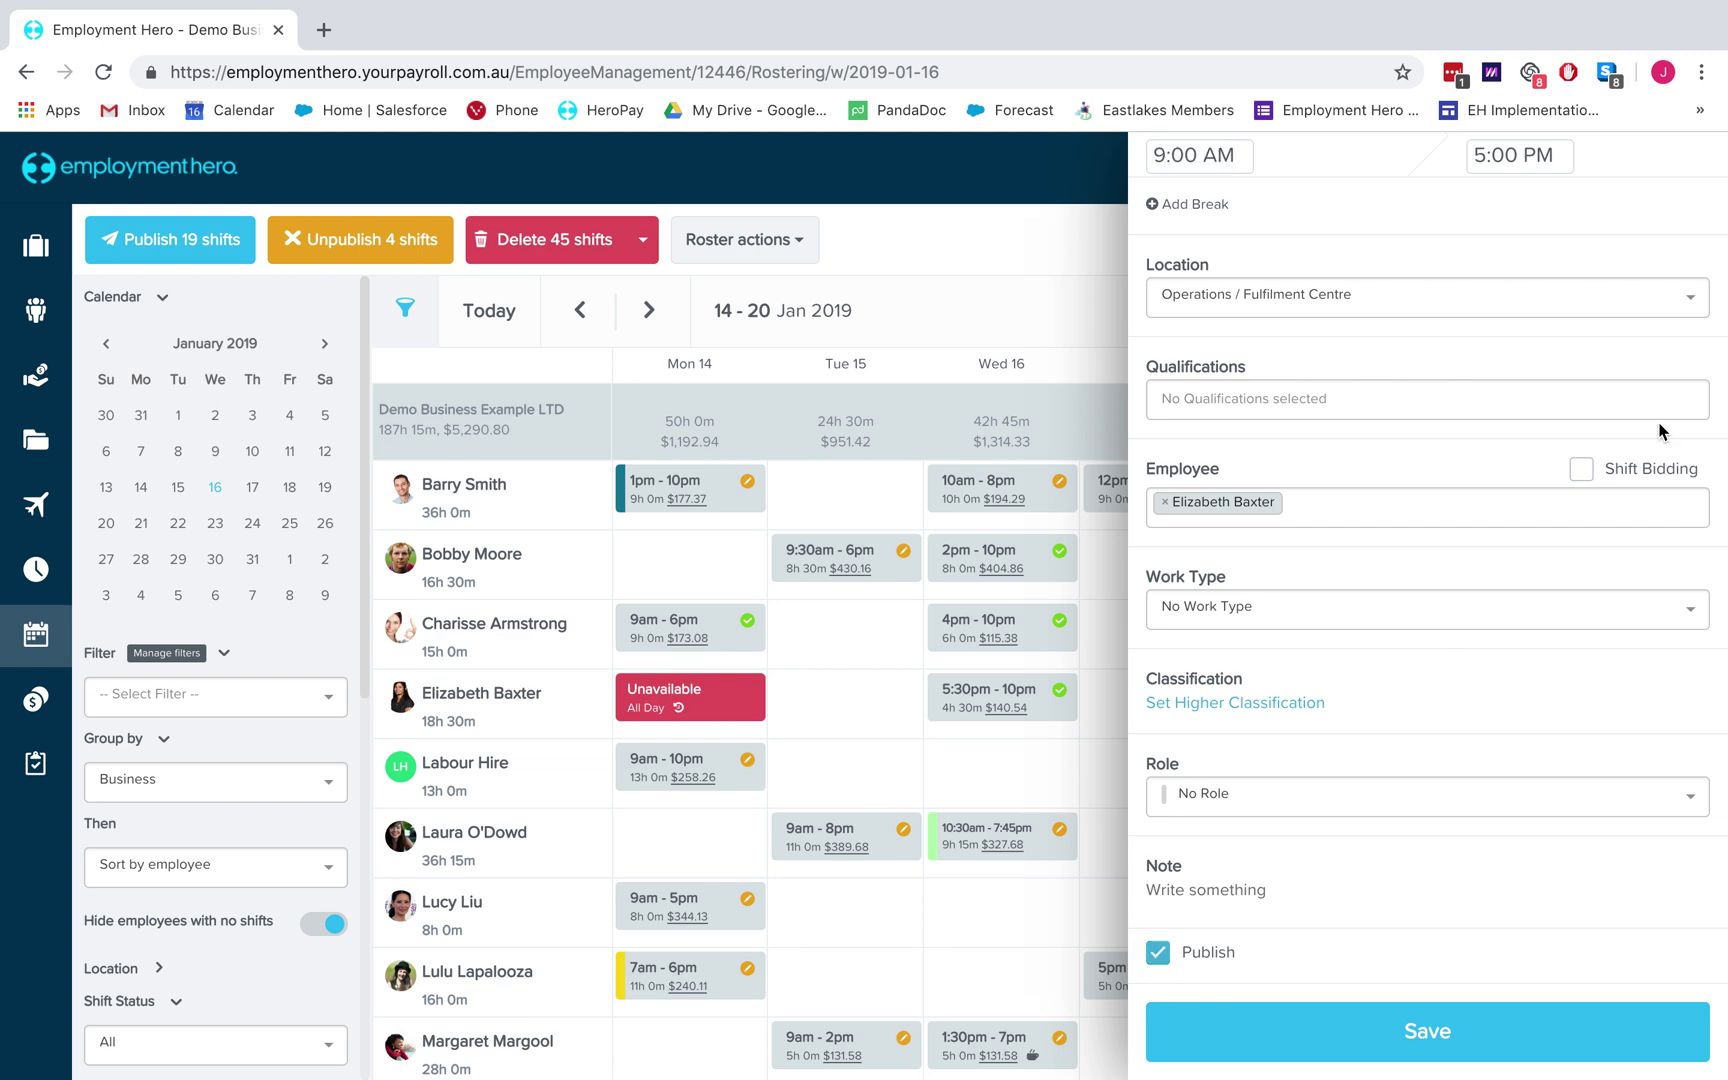
{"action": "scroll", "coordinate": [1660, 430], "scroll_direction": "up", "scroll_amount": 2}
{"action": "left_click", "coordinate": [1481, 258]}
{"action": "key", "text": "BackSpace"}
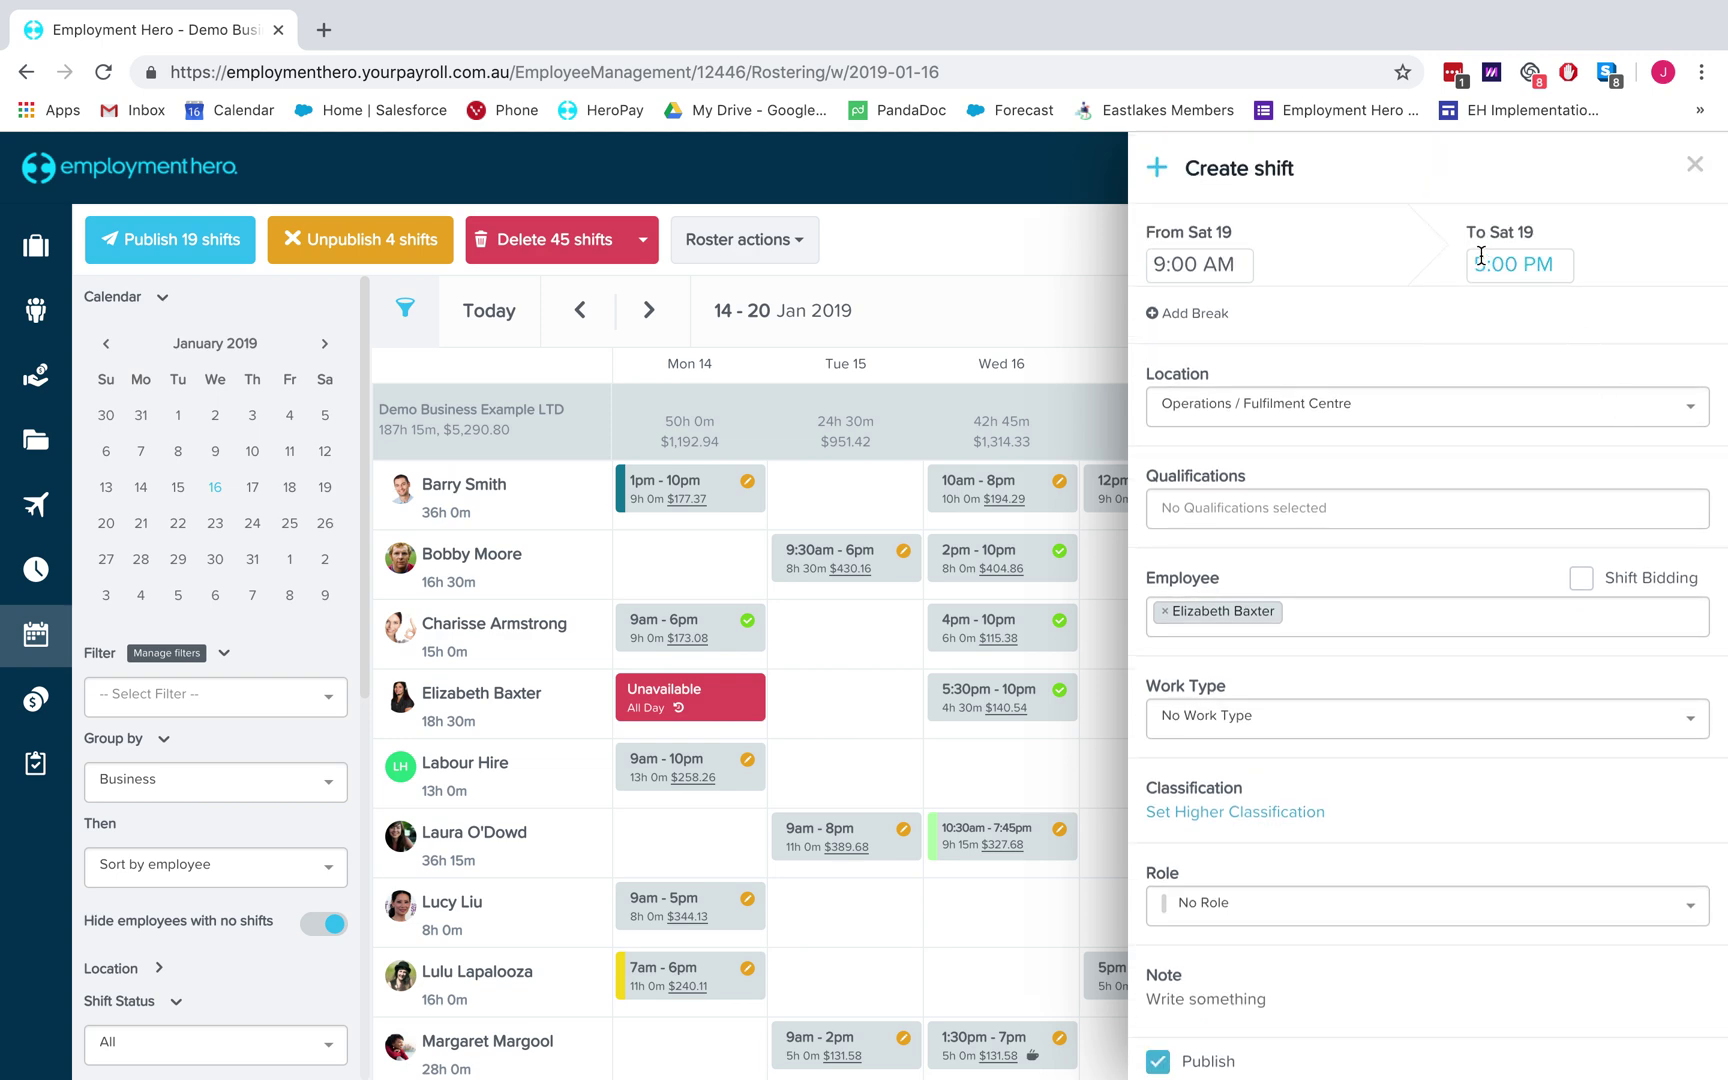
{"action": "type", "text": "11"}
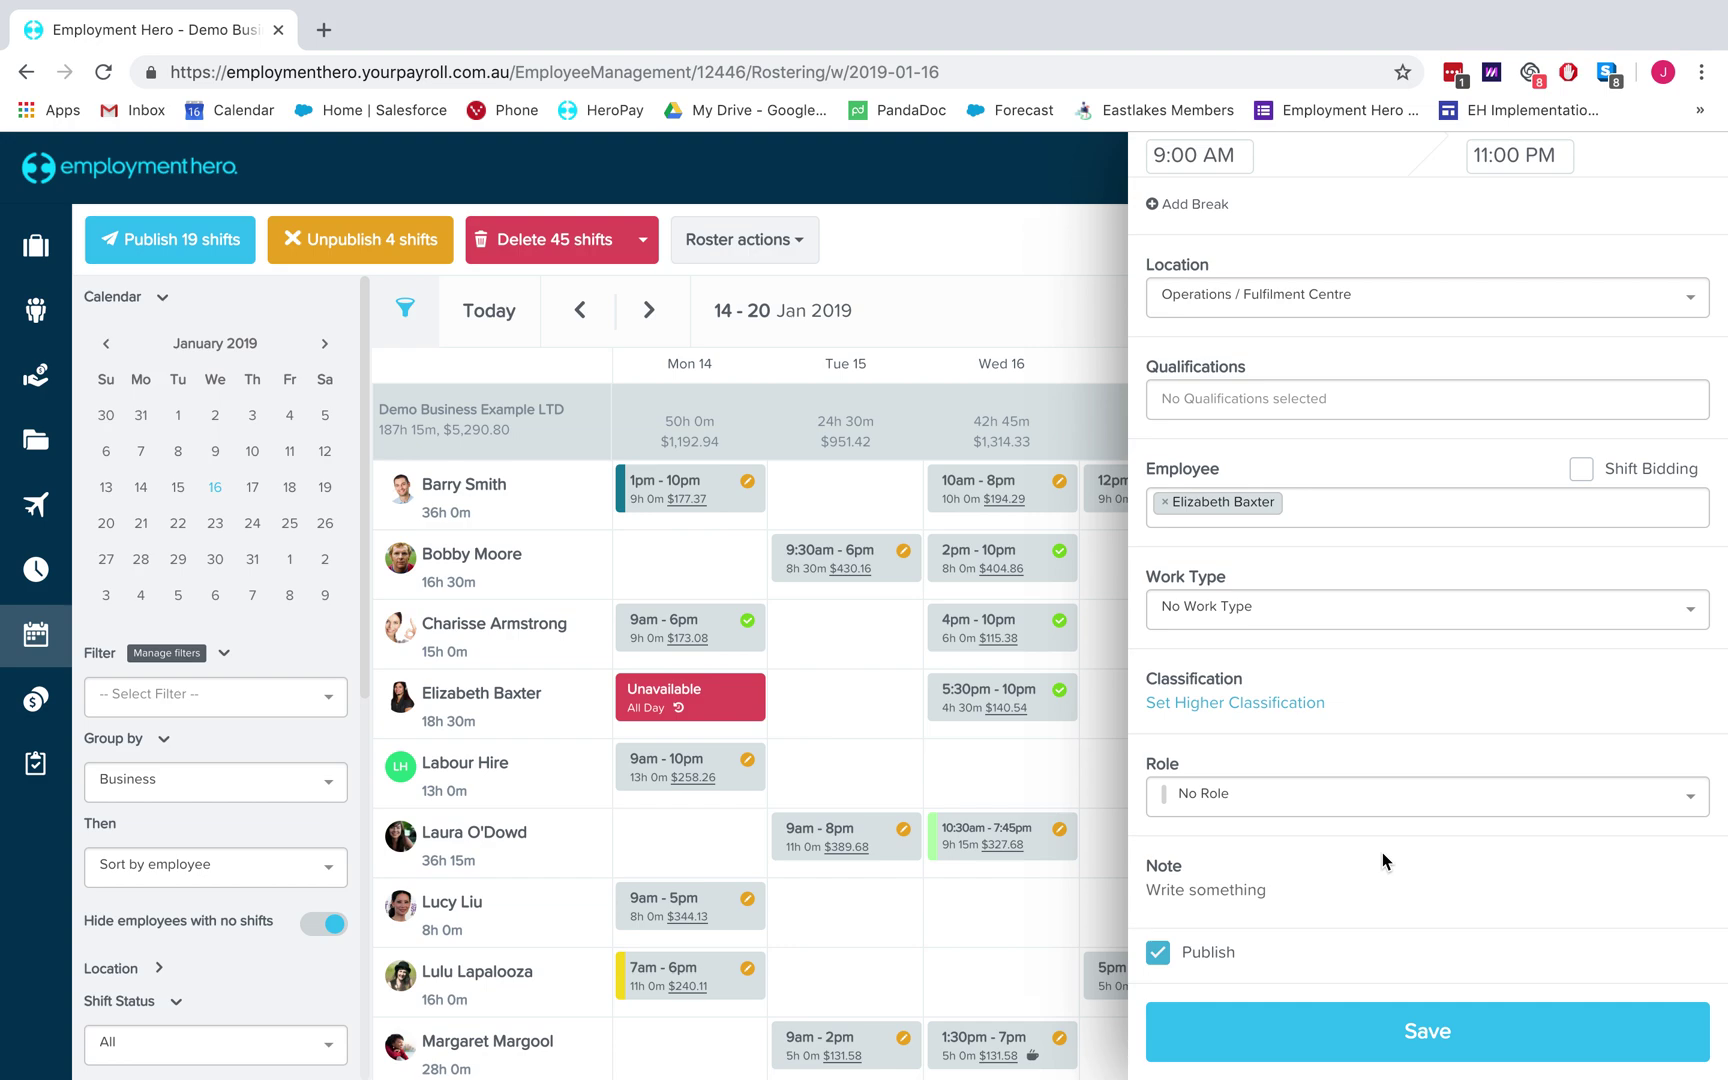
{"action": "left_click", "coordinate": [1362, 1035]}
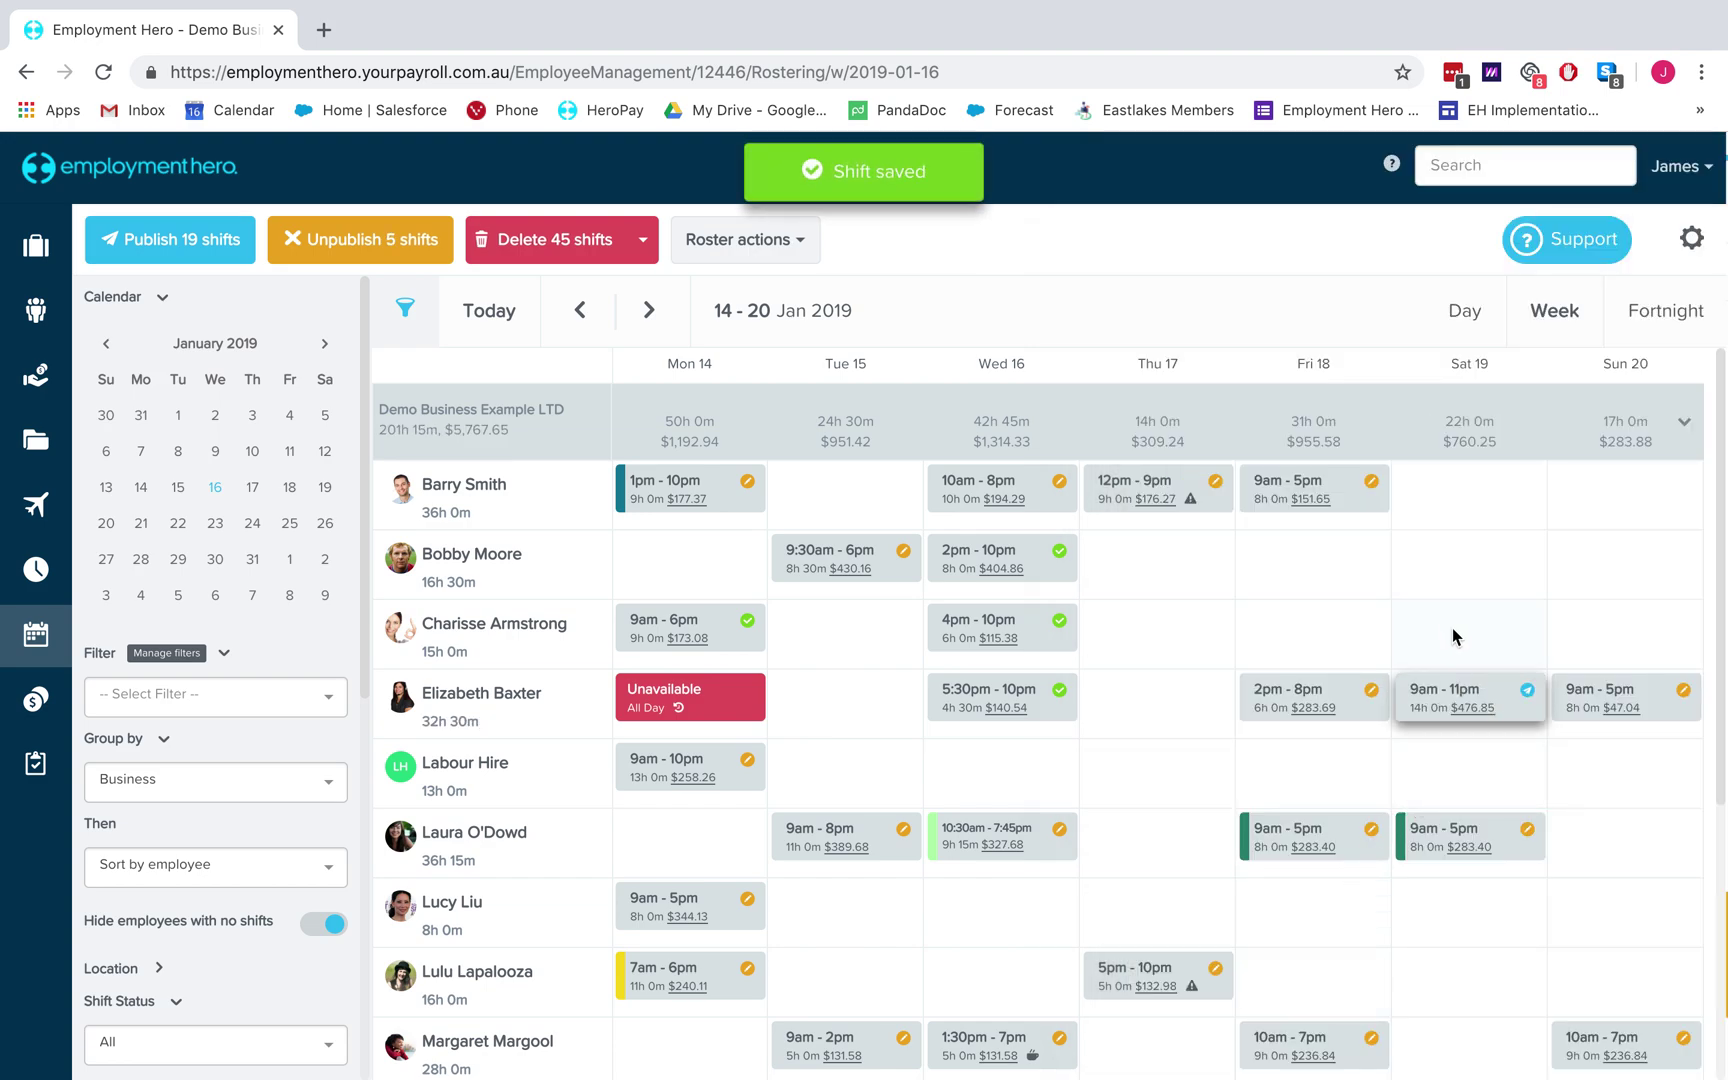
{"action": "left_click", "coordinate": [1462, 692]}
{"action": "scroll", "coordinate": [1488, 230], "scroll_direction": "up", "scroll_amount": 1}
{"action": "left_click", "coordinate": [1552, 238]}
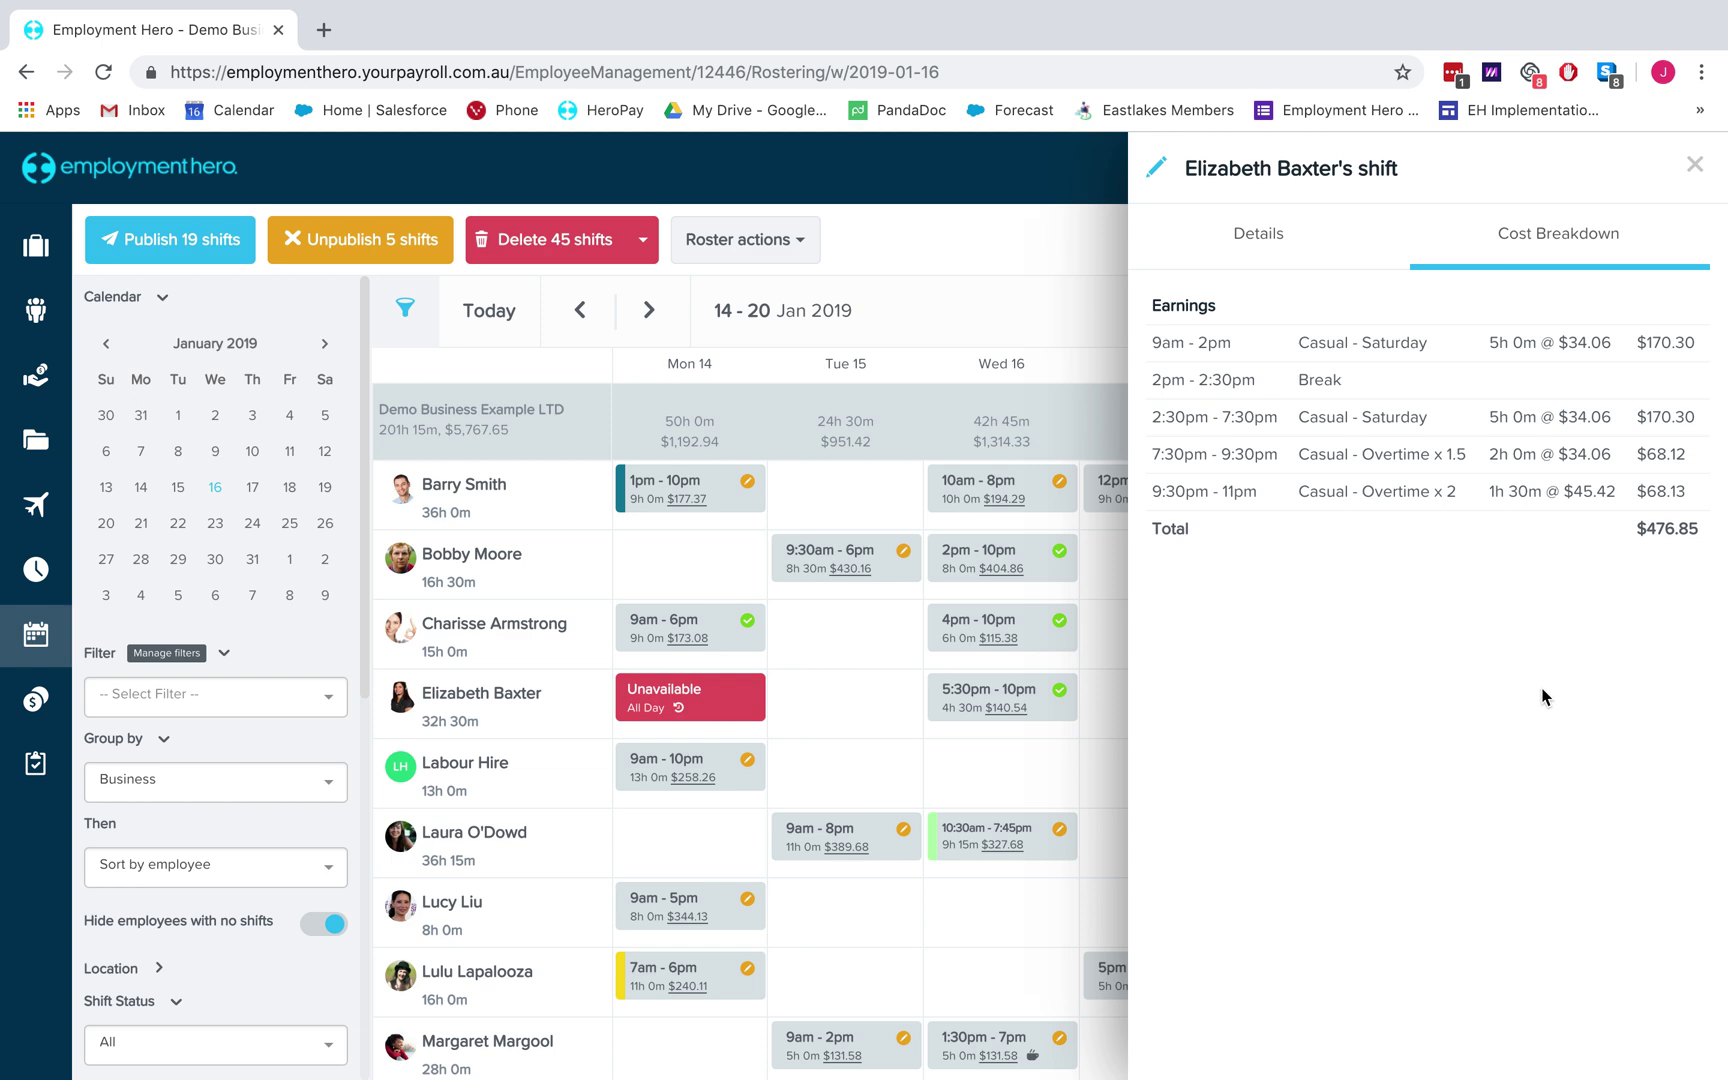
{"action": "left_click", "coordinate": [1694, 165]}
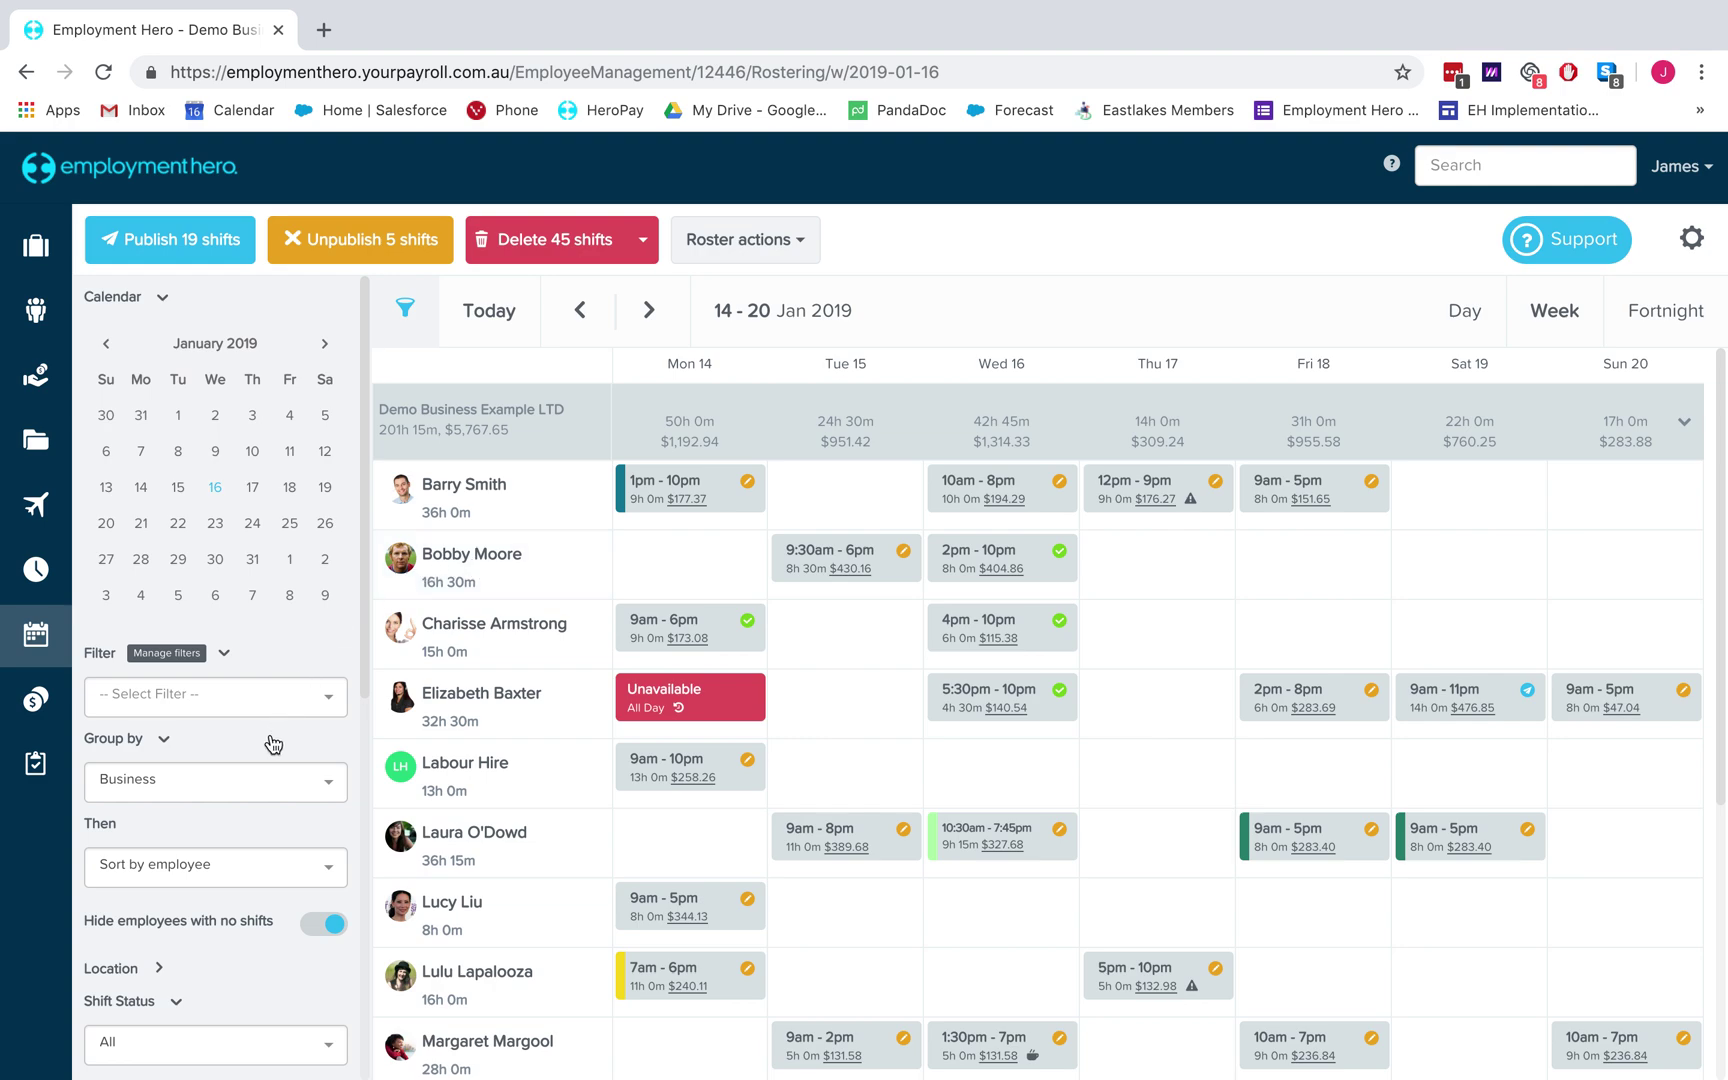
Step: Sort shifts by start time and switch to the Wed 16 Jan day view
{"action": "left_click", "coordinate": [233, 866]}
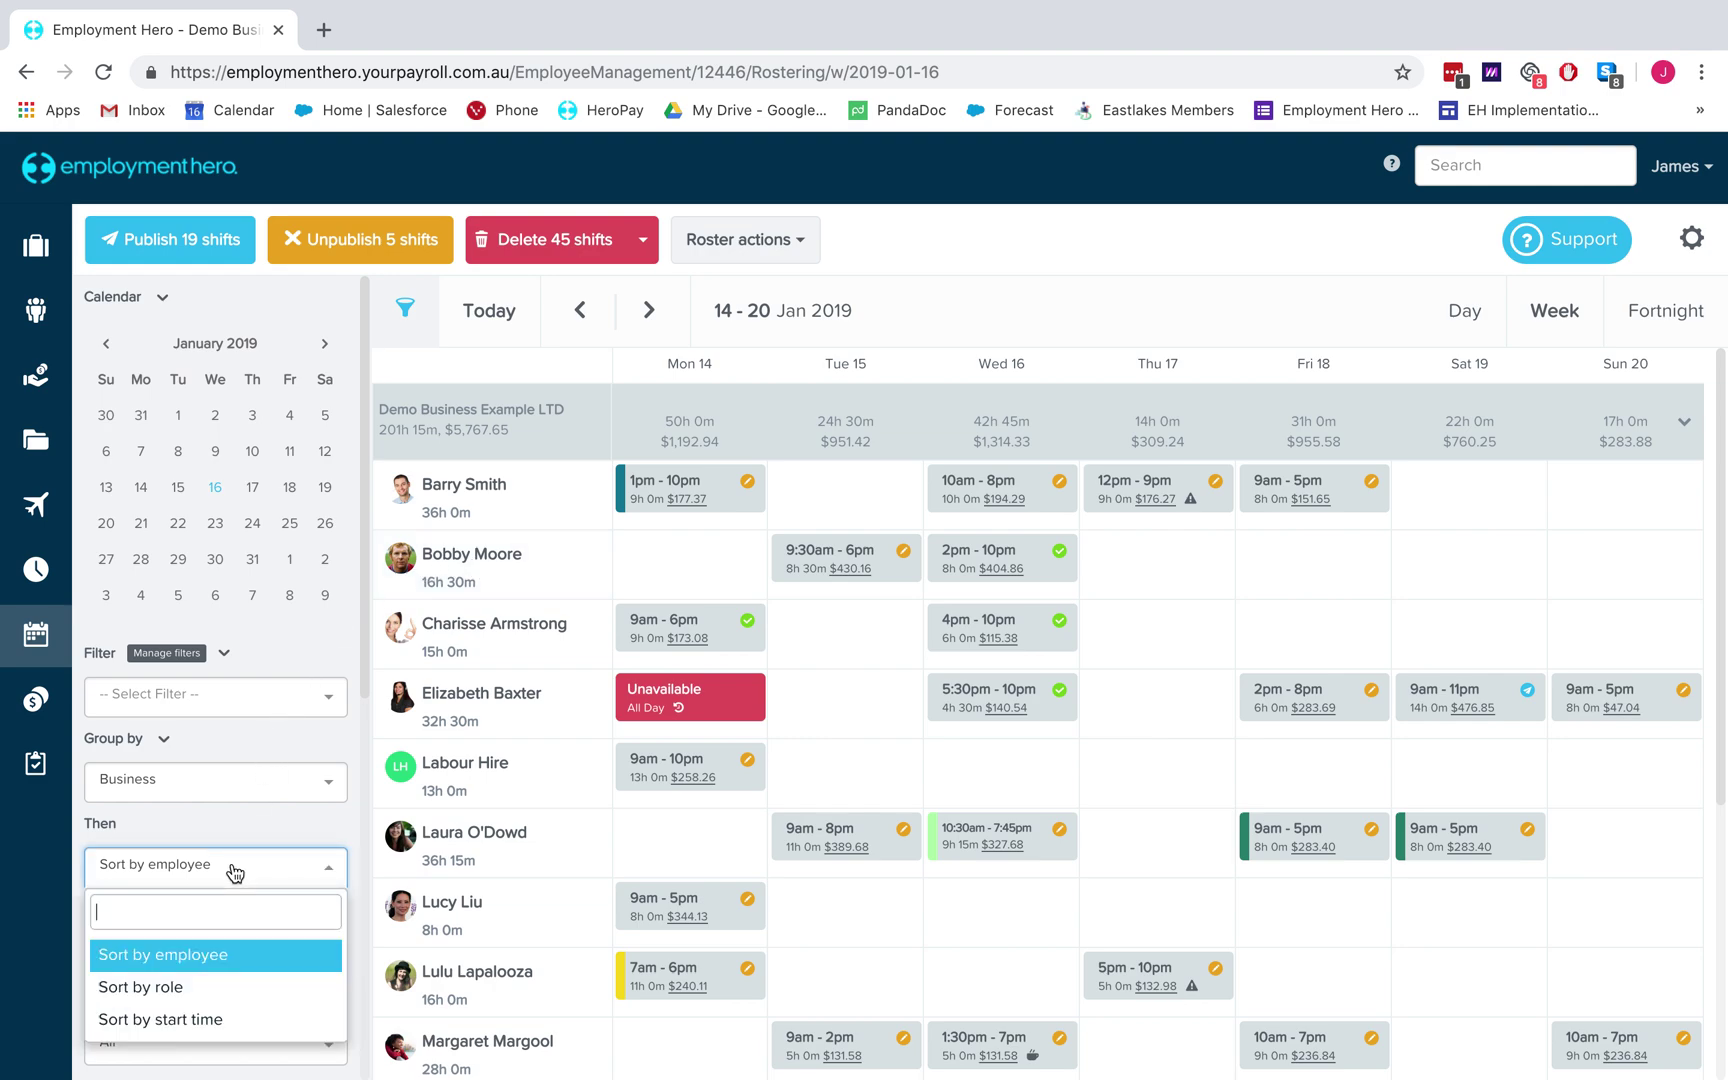
{"action": "left_click", "coordinate": [215, 1019]}
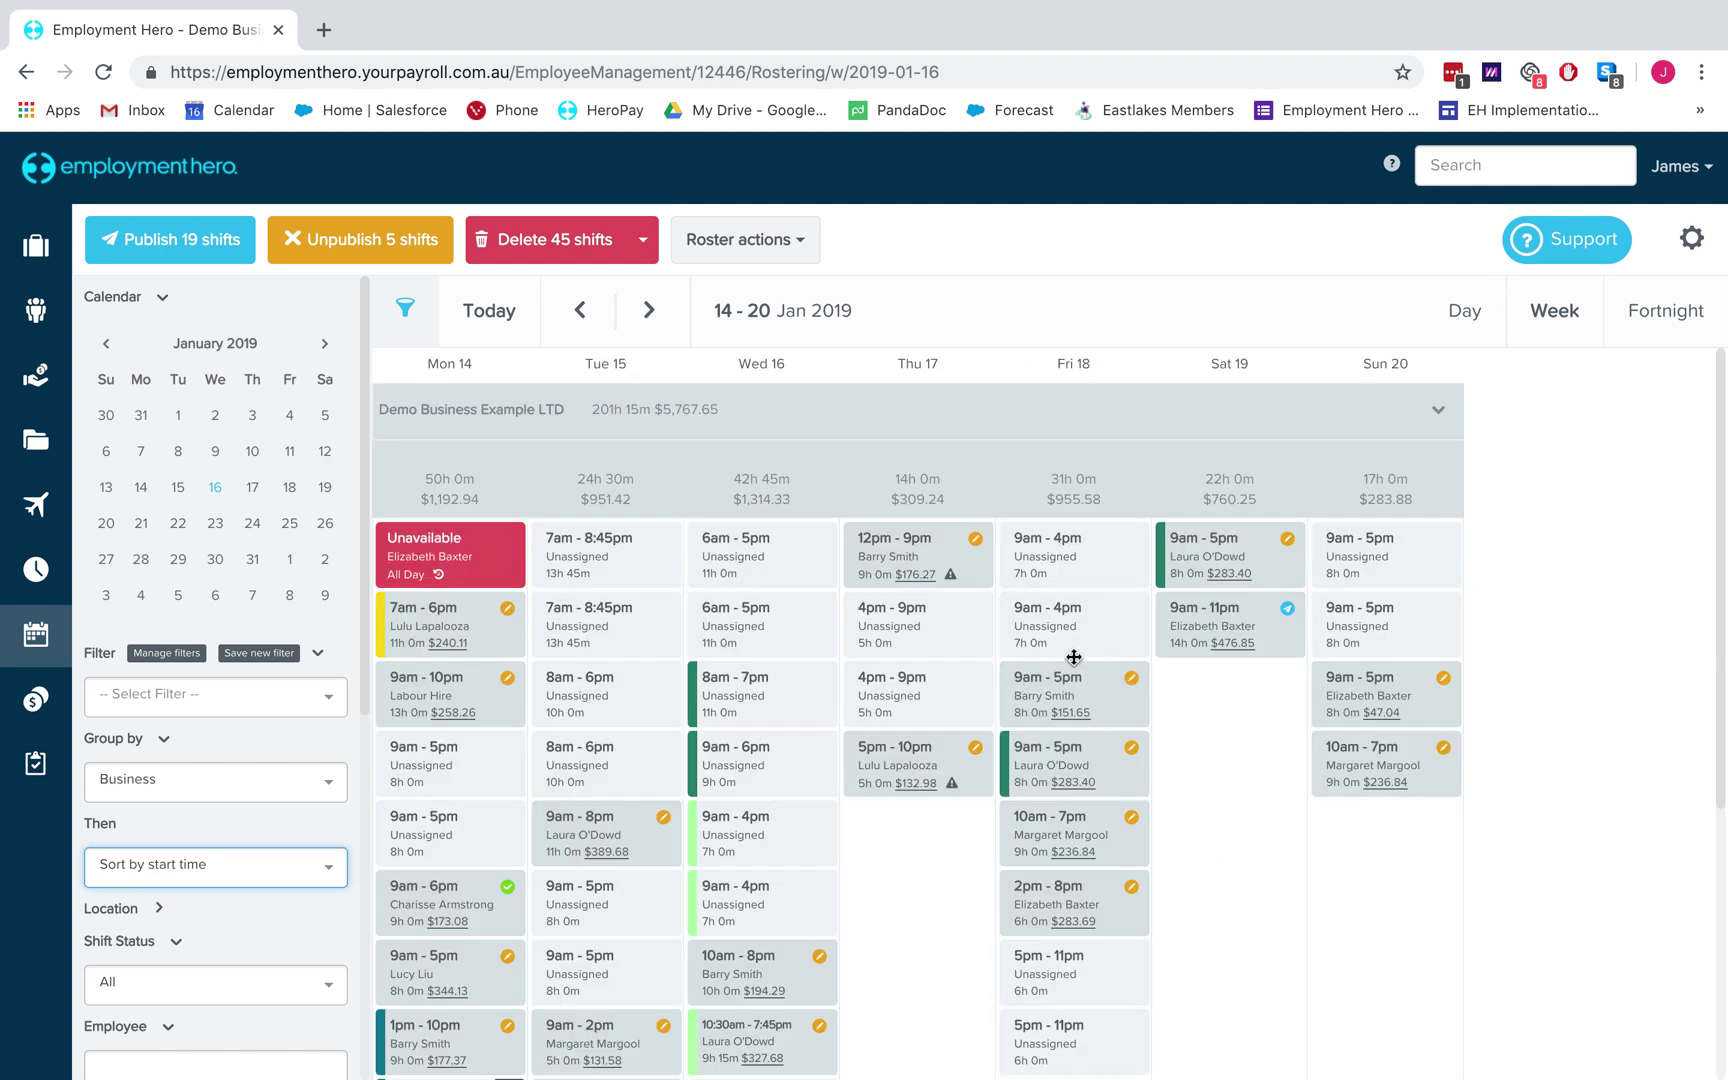
{"action": "left_click", "coordinate": [1480, 334]}
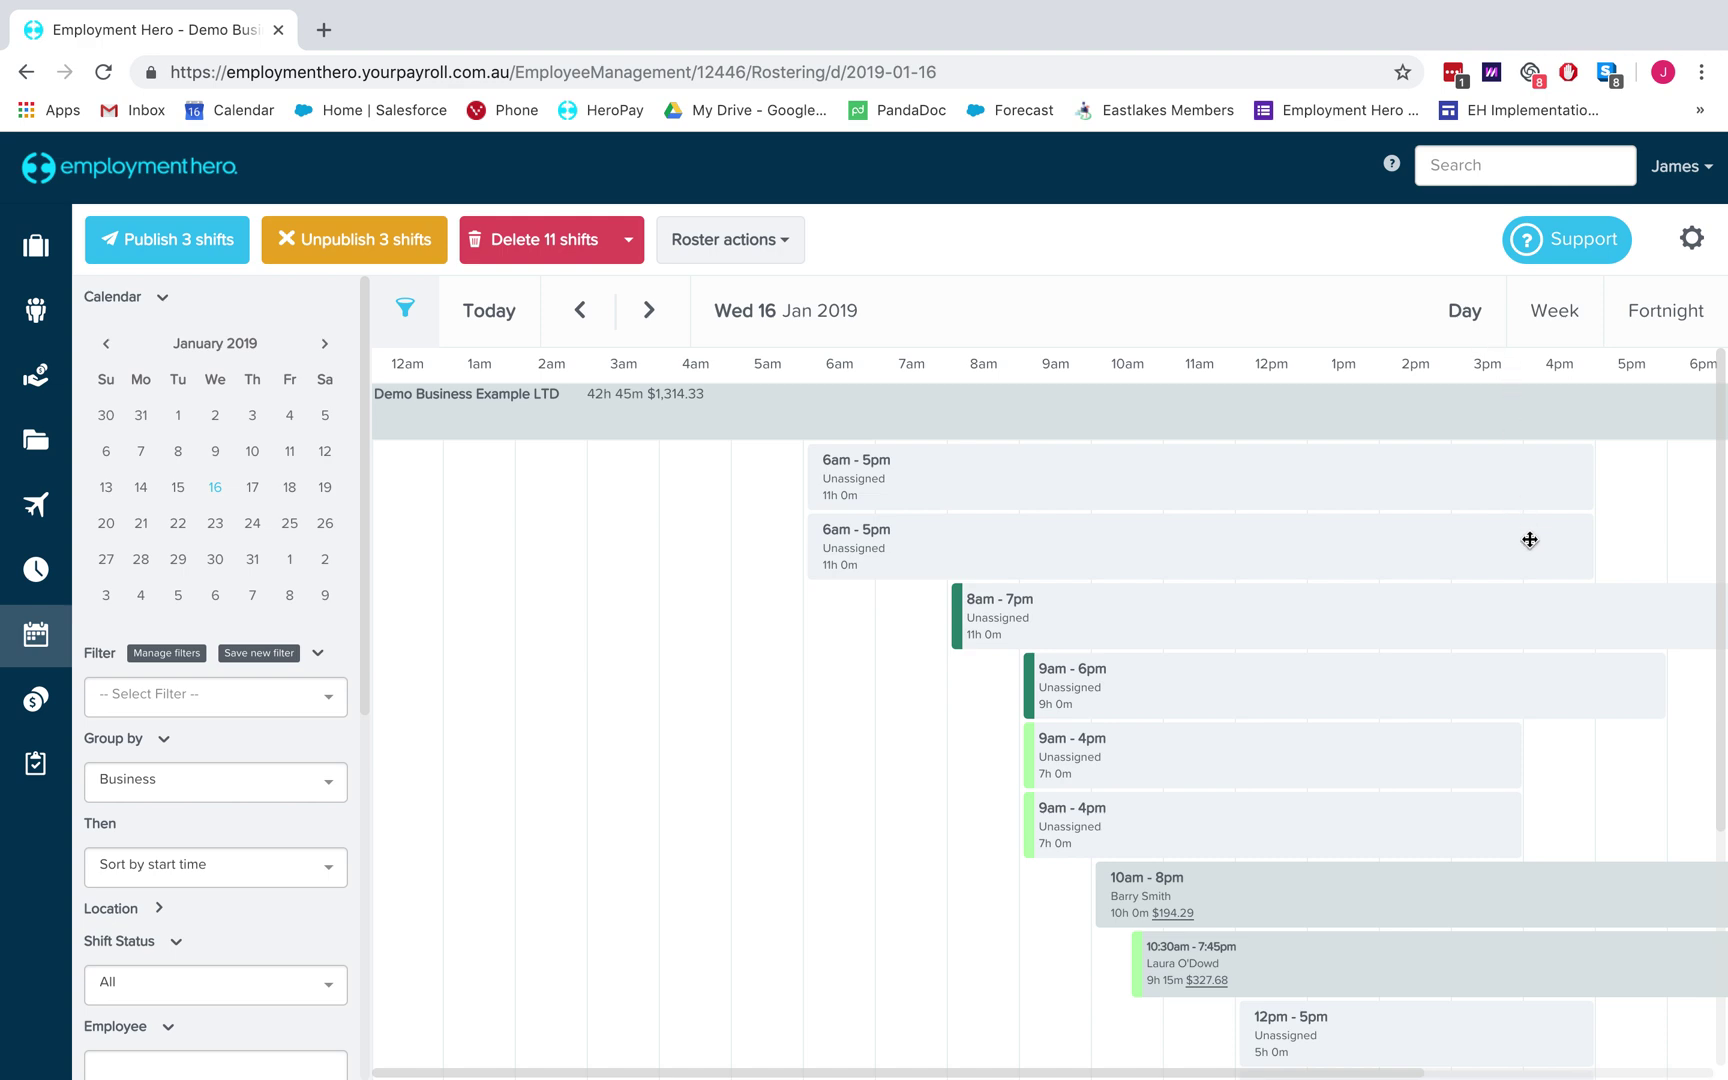
Step: Shorten the 10am shift to end at 7pm, making it 9 hours
{"action": "scroll", "coordinate": [1541, 658], "scroll_direction": "right", "scroll_amount": 2}
{"action": "scroll", "coordinate": [1541, 658], "scroll_direction": "right", "scroll_amount": 5}
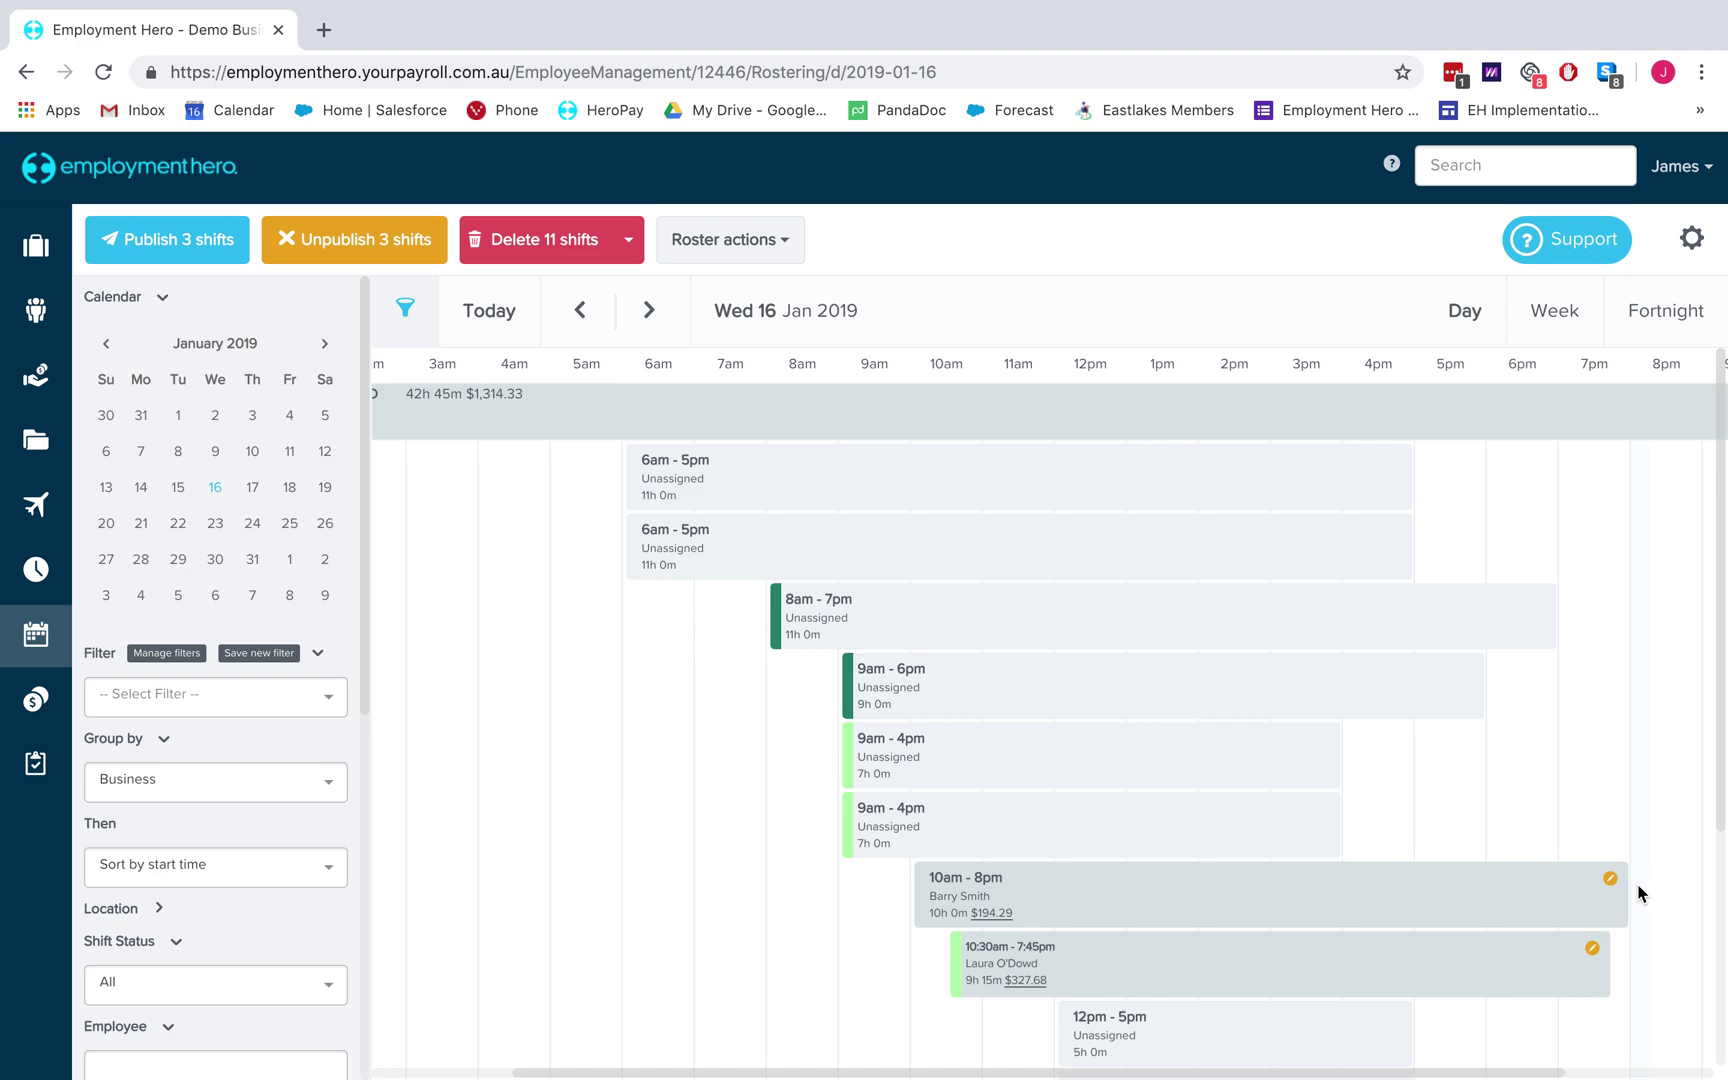
{"action": "left_click_drag", "start_coordinate": [1624, 892], "coordinate": [1559, 893]}
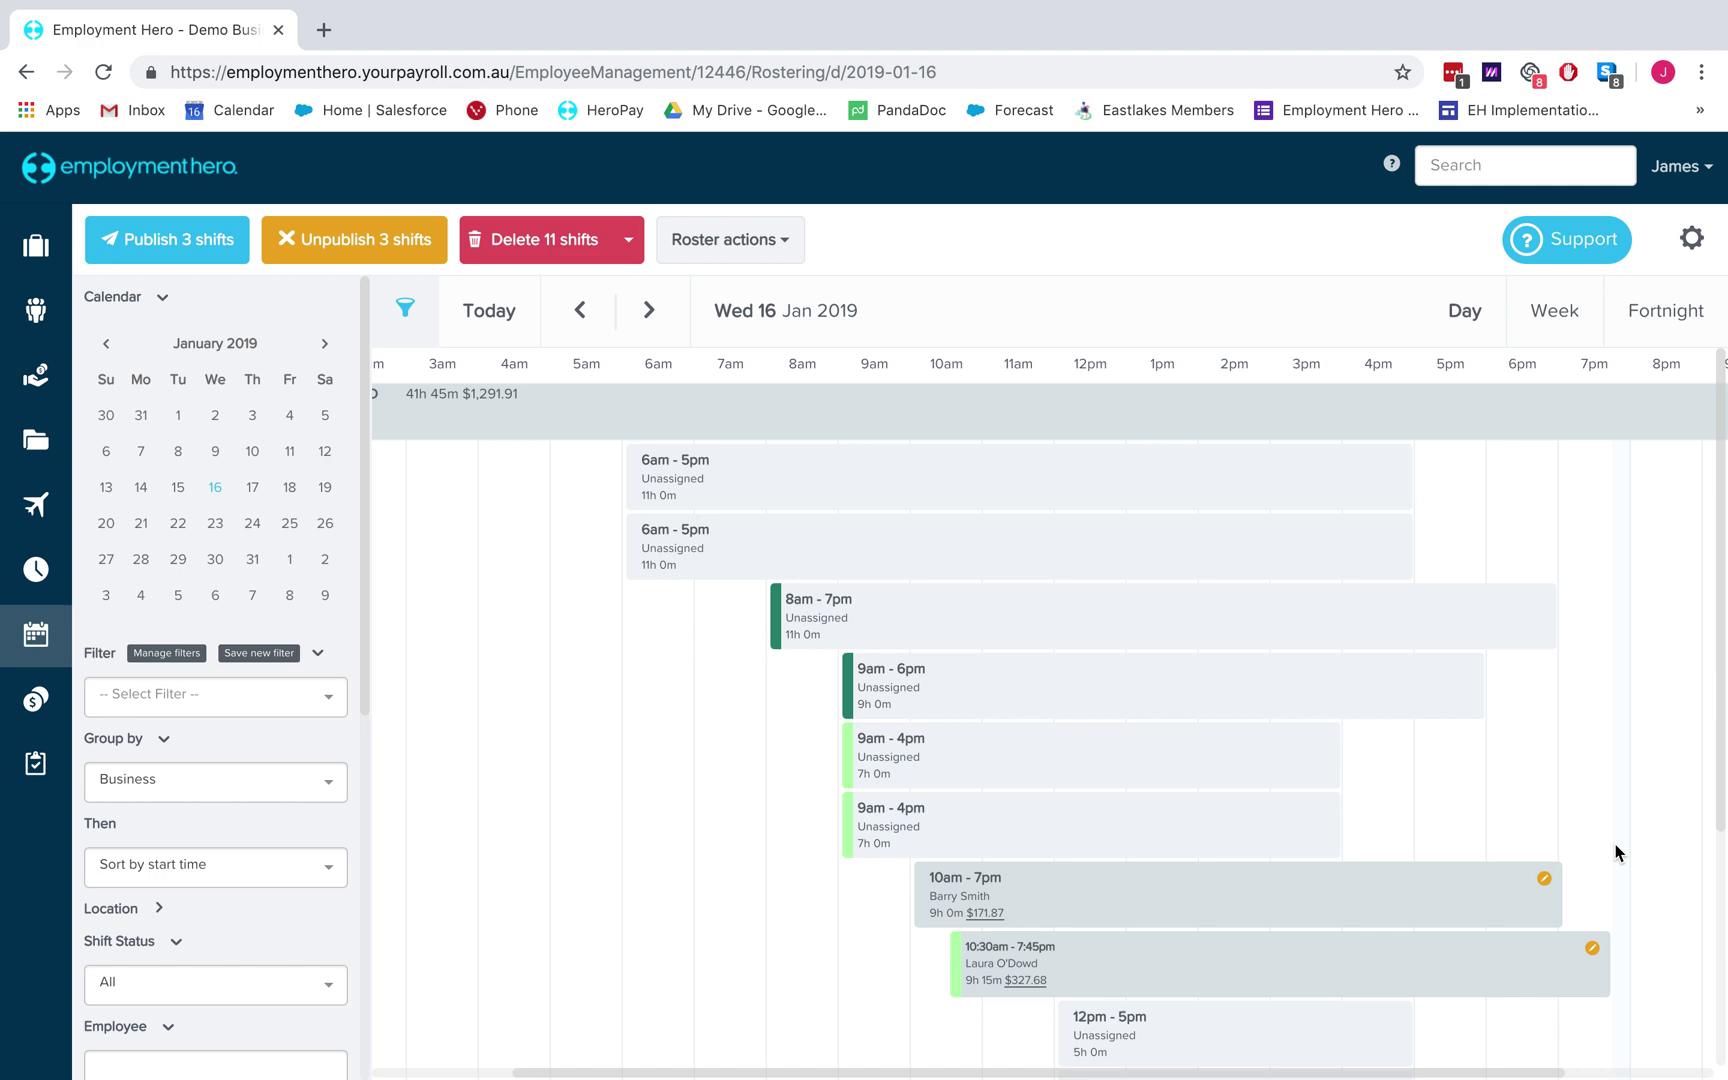
{"action": "left_click", "coordinate": [764, 258]}
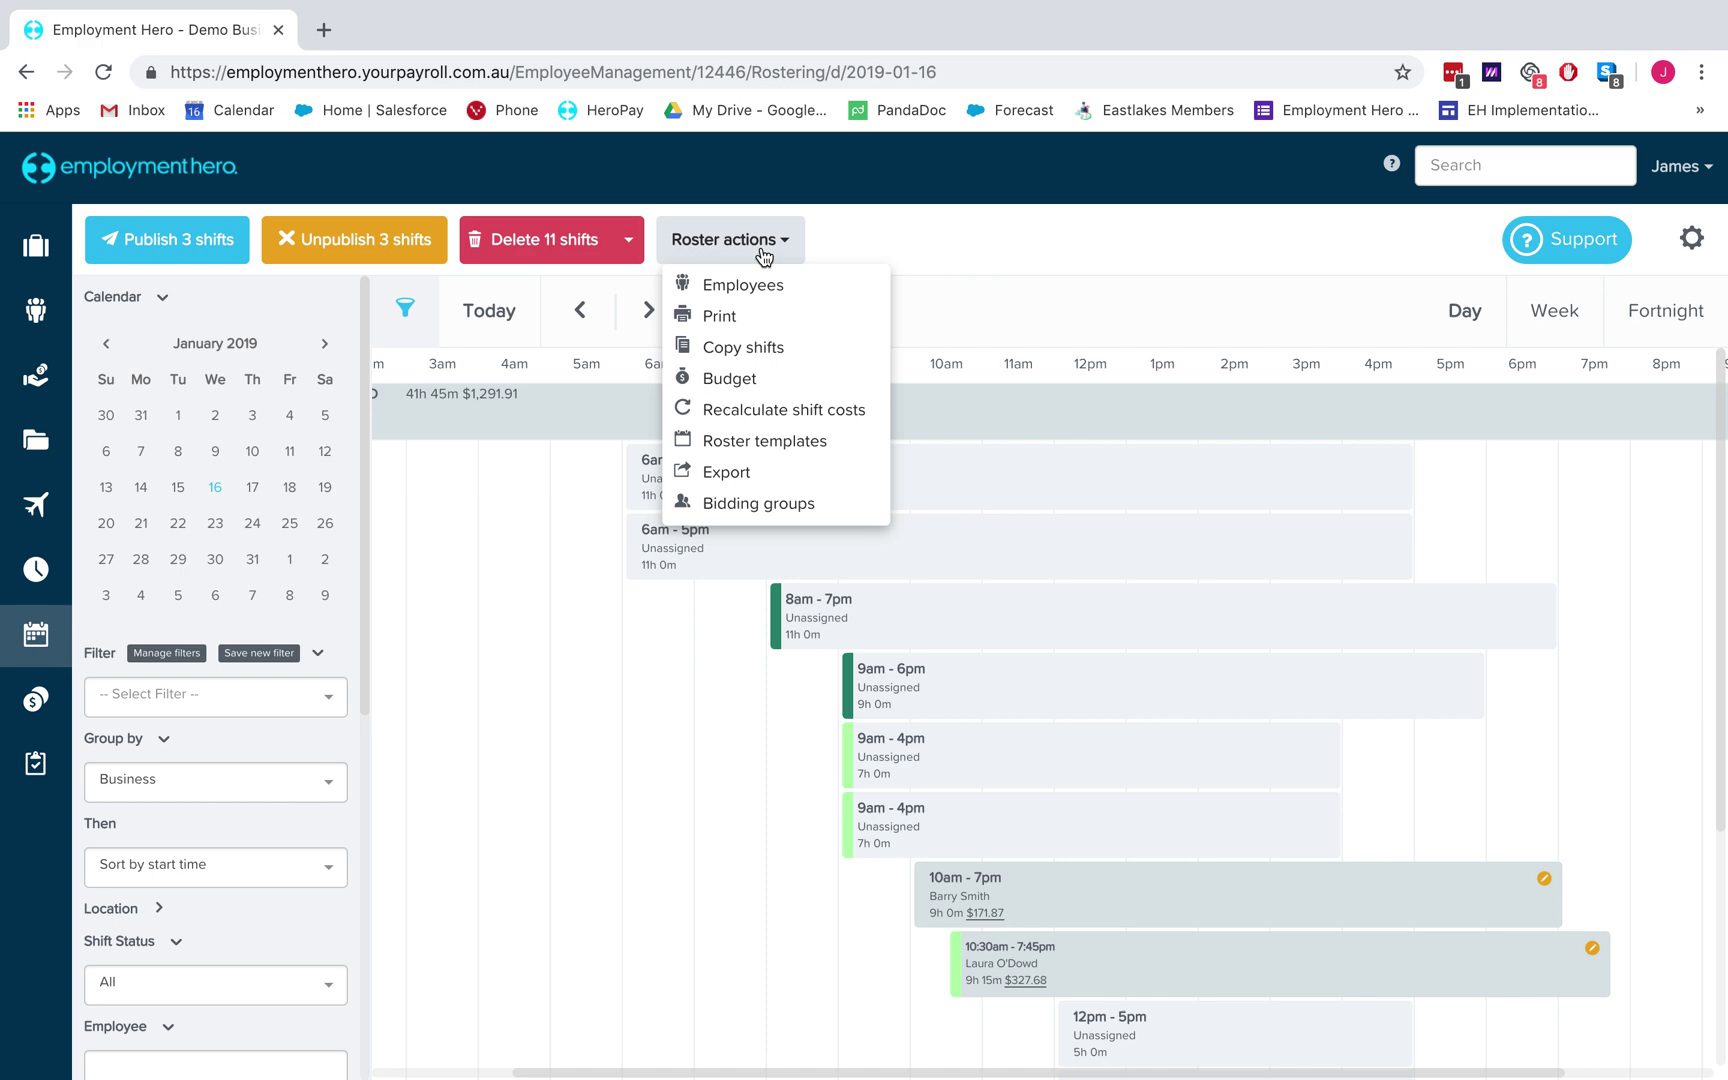
{"action": "left_click", "coordinate": [757, 346]}
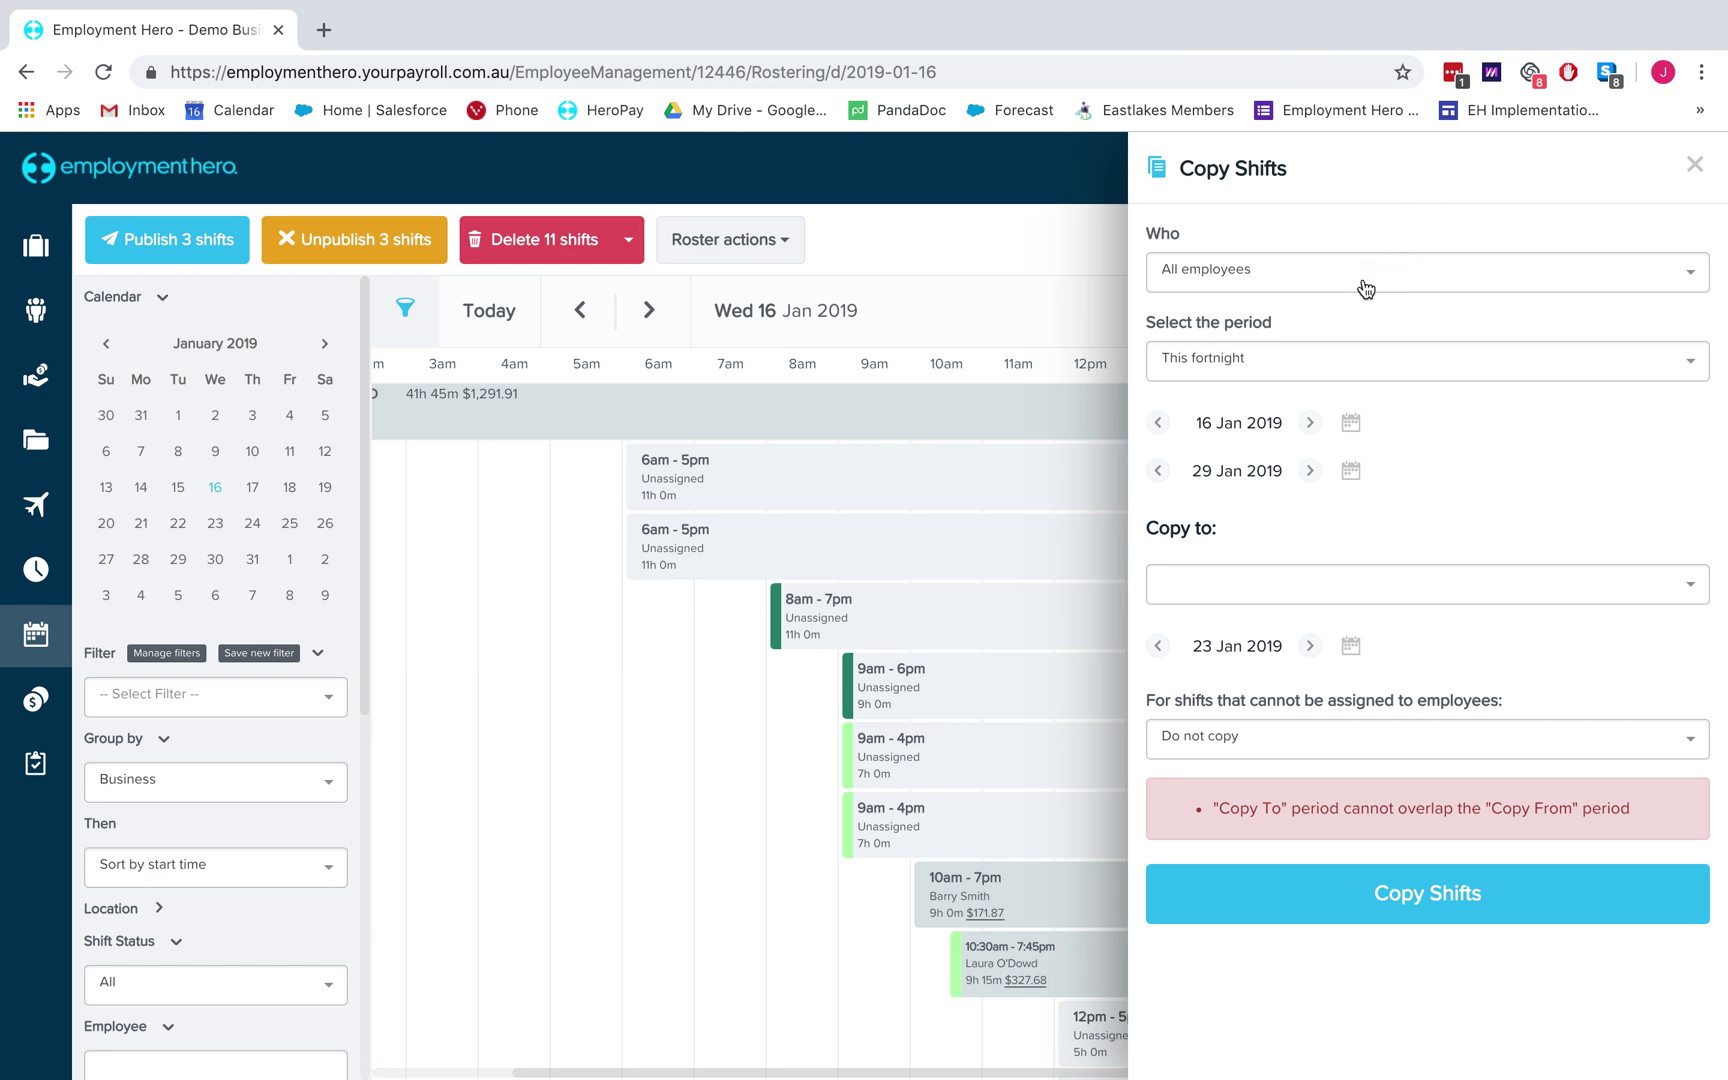
{"action": "left_click", "coordinate": [1693, 168]}
{"action": "left_click", "coordinate": [746, 241]}
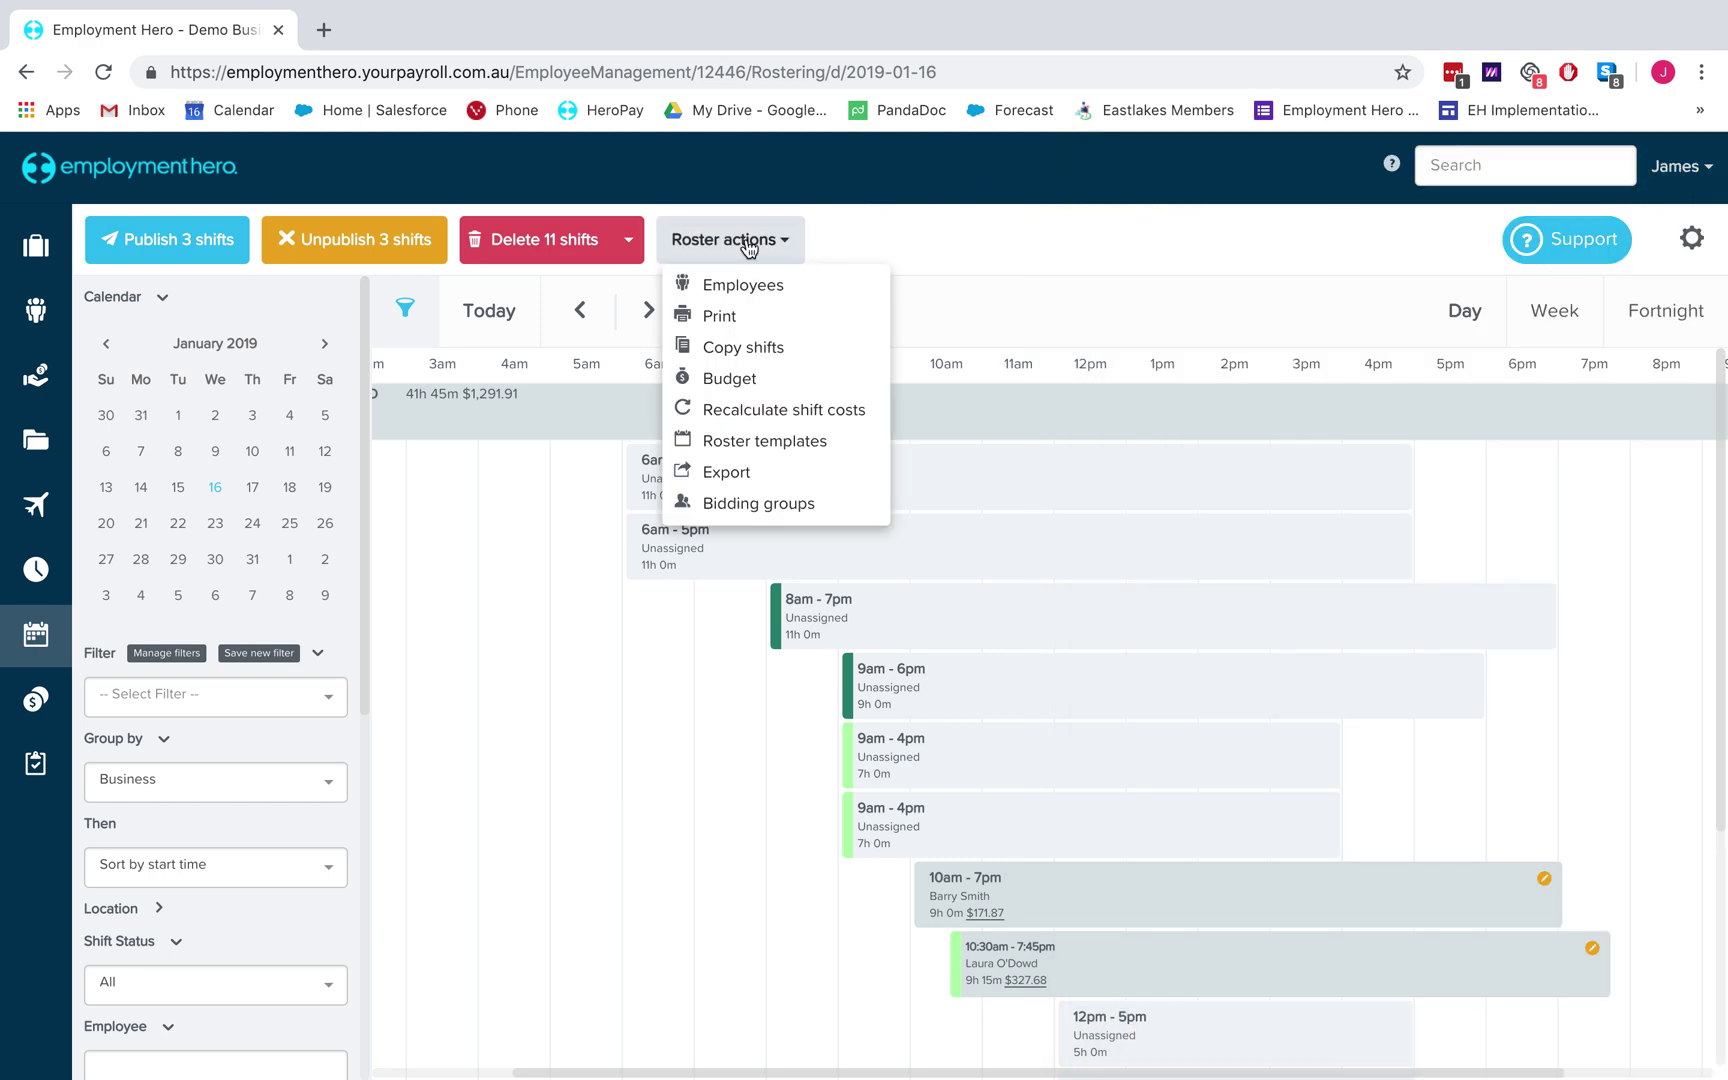
{"action": "left_click", "coordinate": [736, 380]}
{"action": "left_click", "coordinate": [1540, 254]}
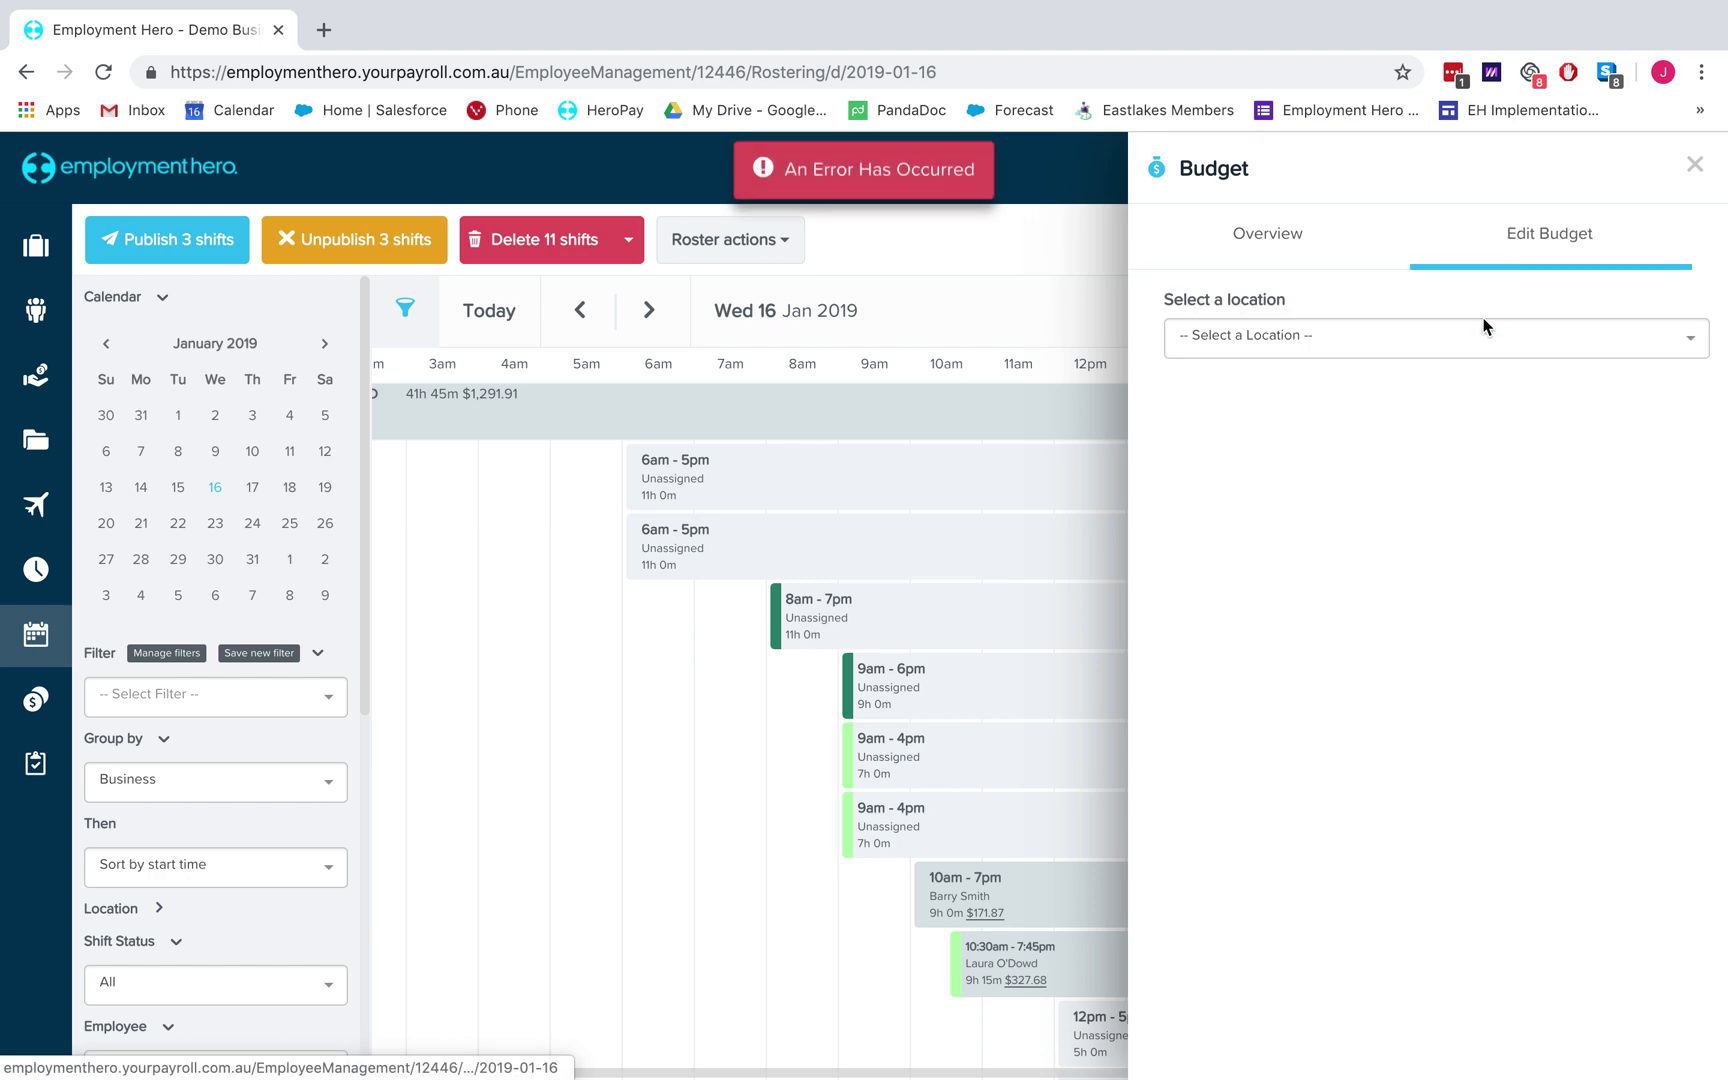
{"action": "left_click", "coordinate": [1428, 352]}
{"action": "left_click", "coordinate": [1390, 465]}
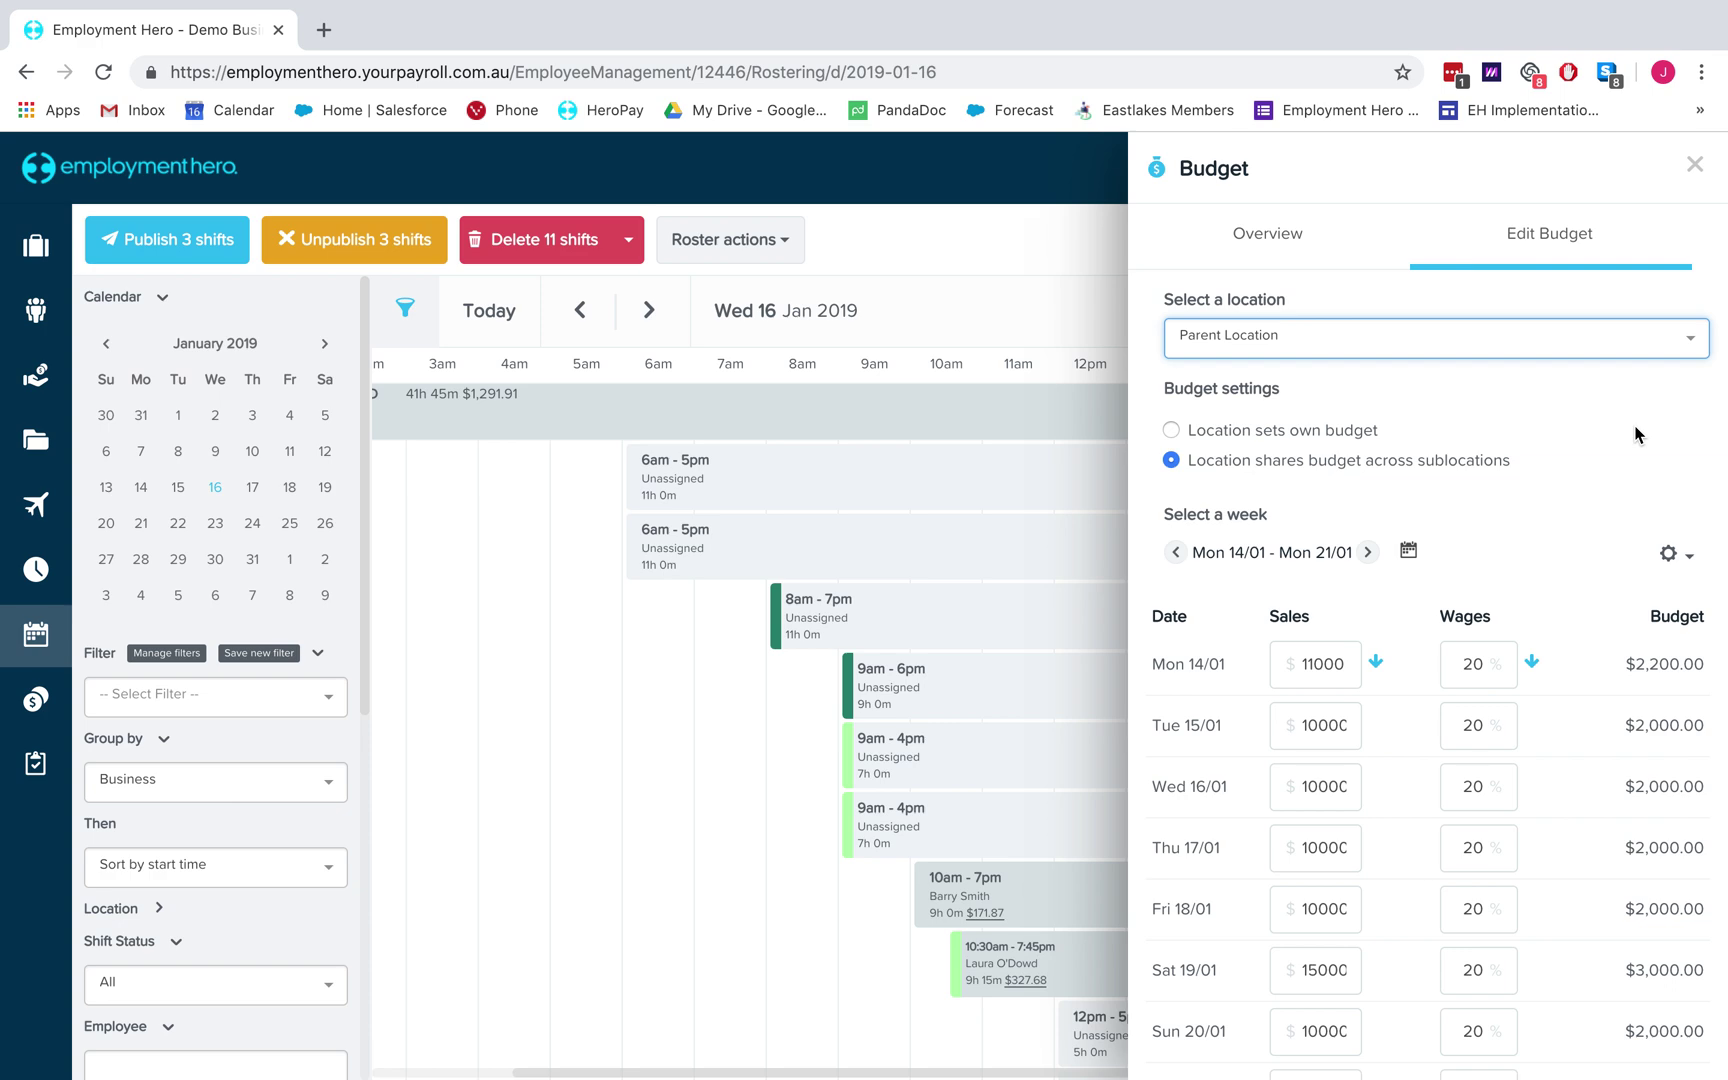
{"action": "left_click", "coordinate": [1694, 165]}
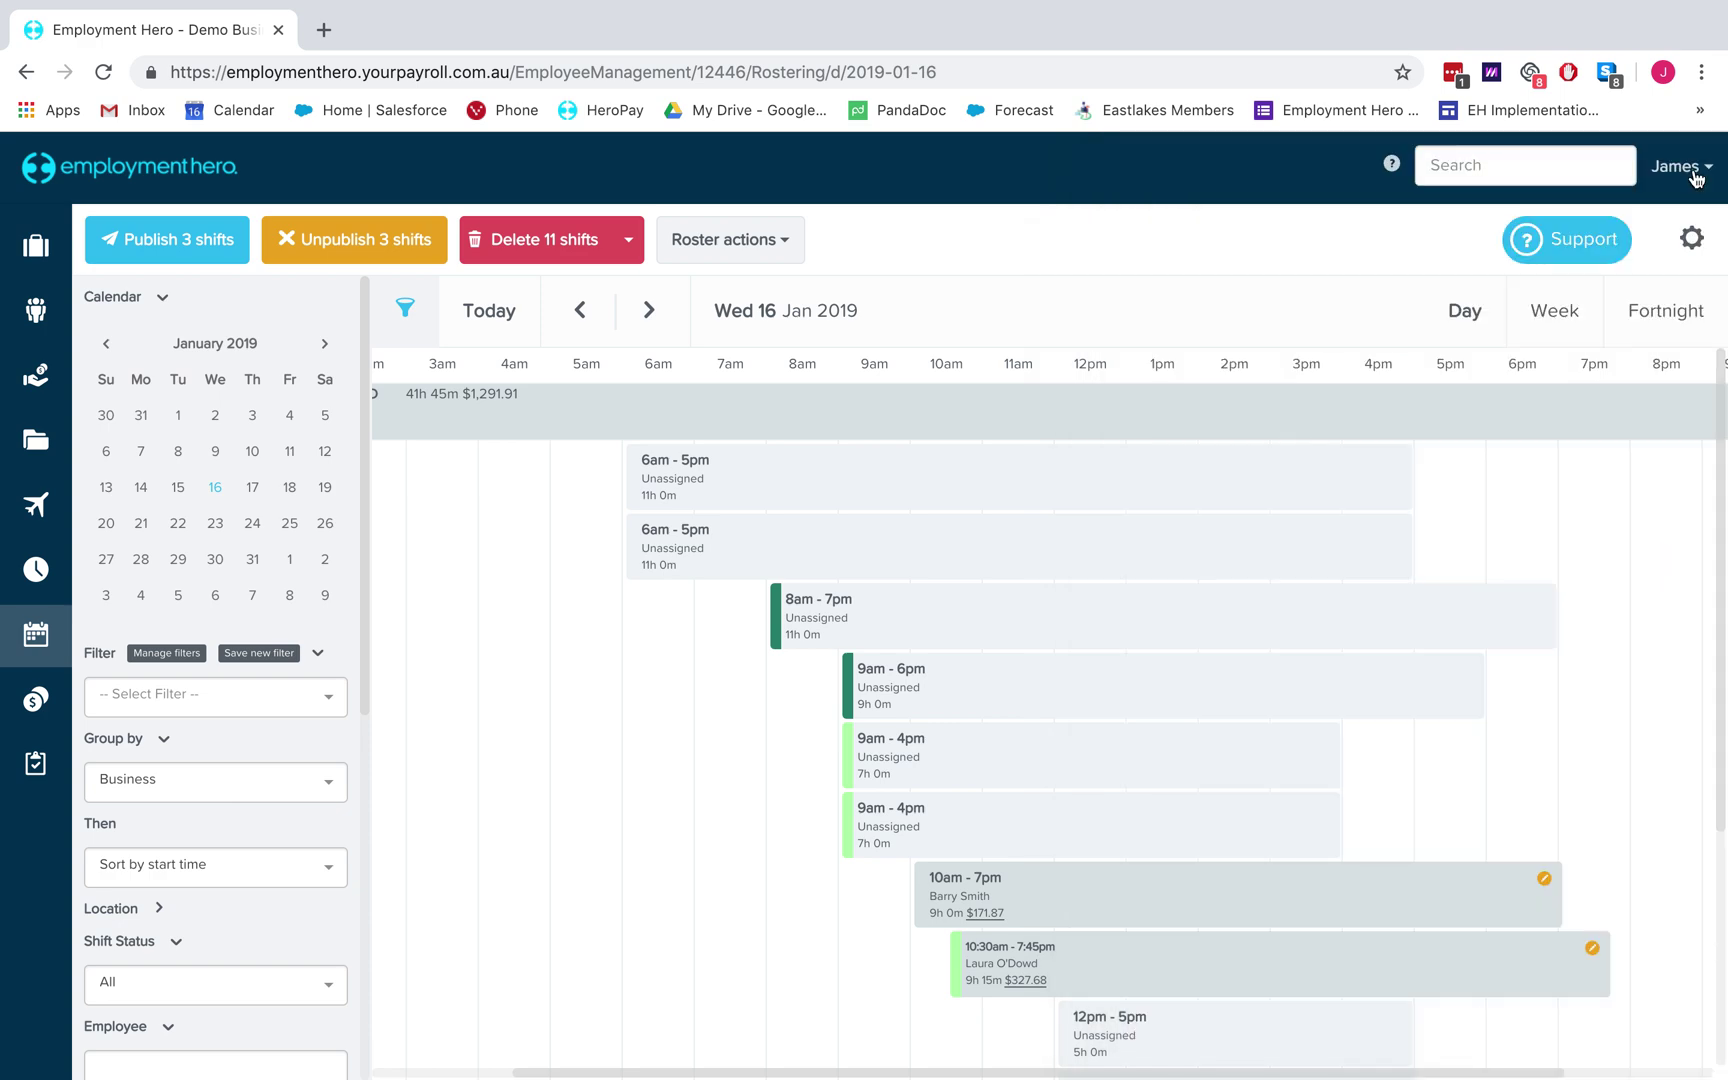
{"action": "left_click", "coordinate": [762, 240]}
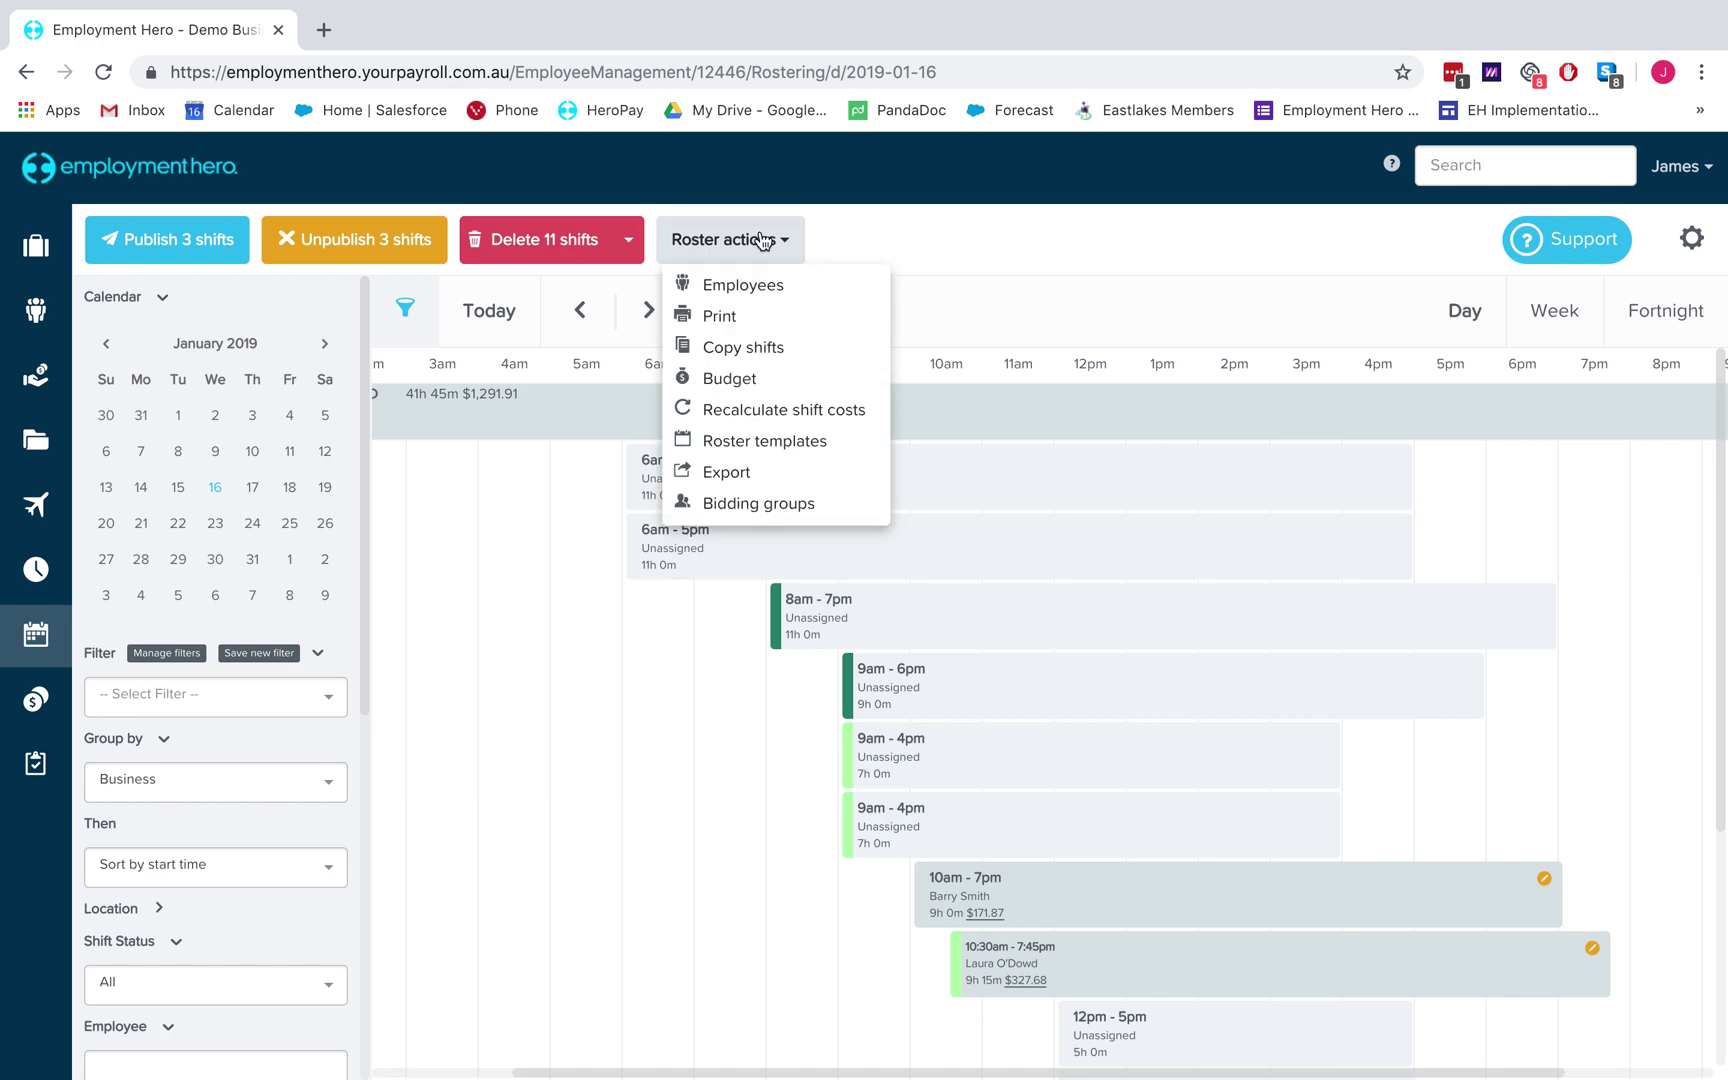
{"action": "left_click", "coordinate": [750, 441]}
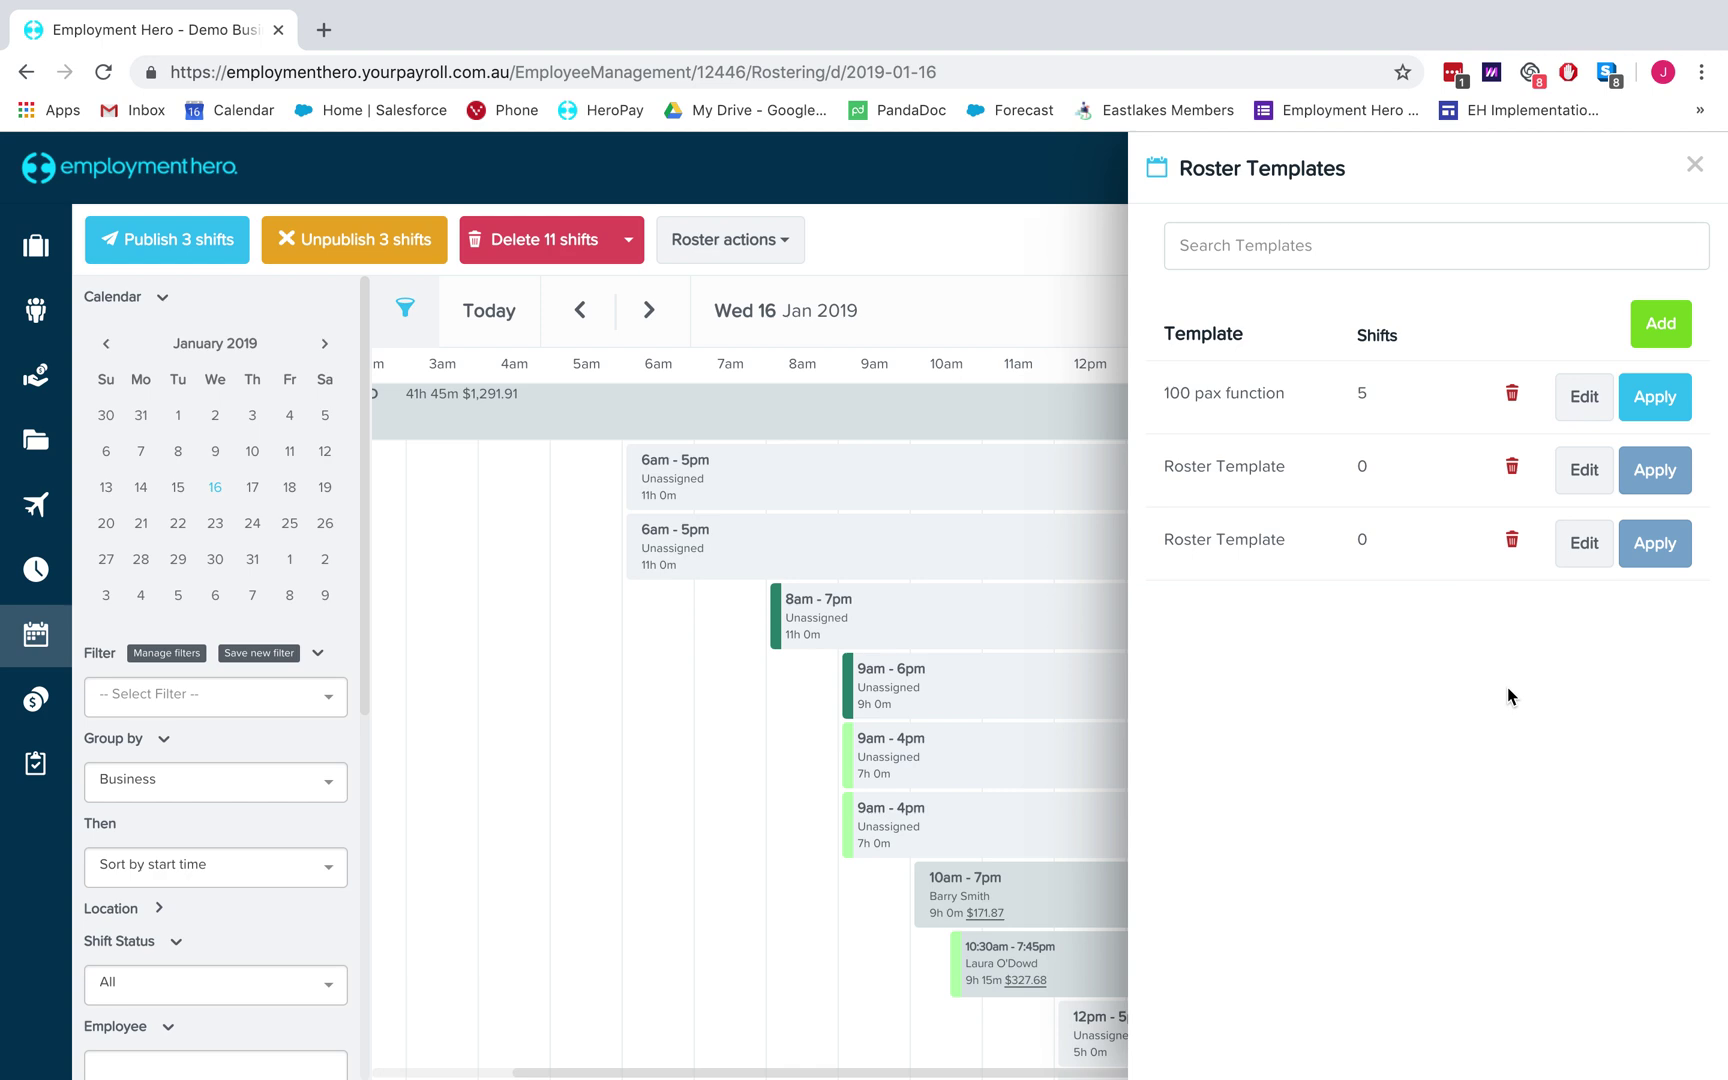
{"action": "left_click", "coordinate": [1695, 175]}
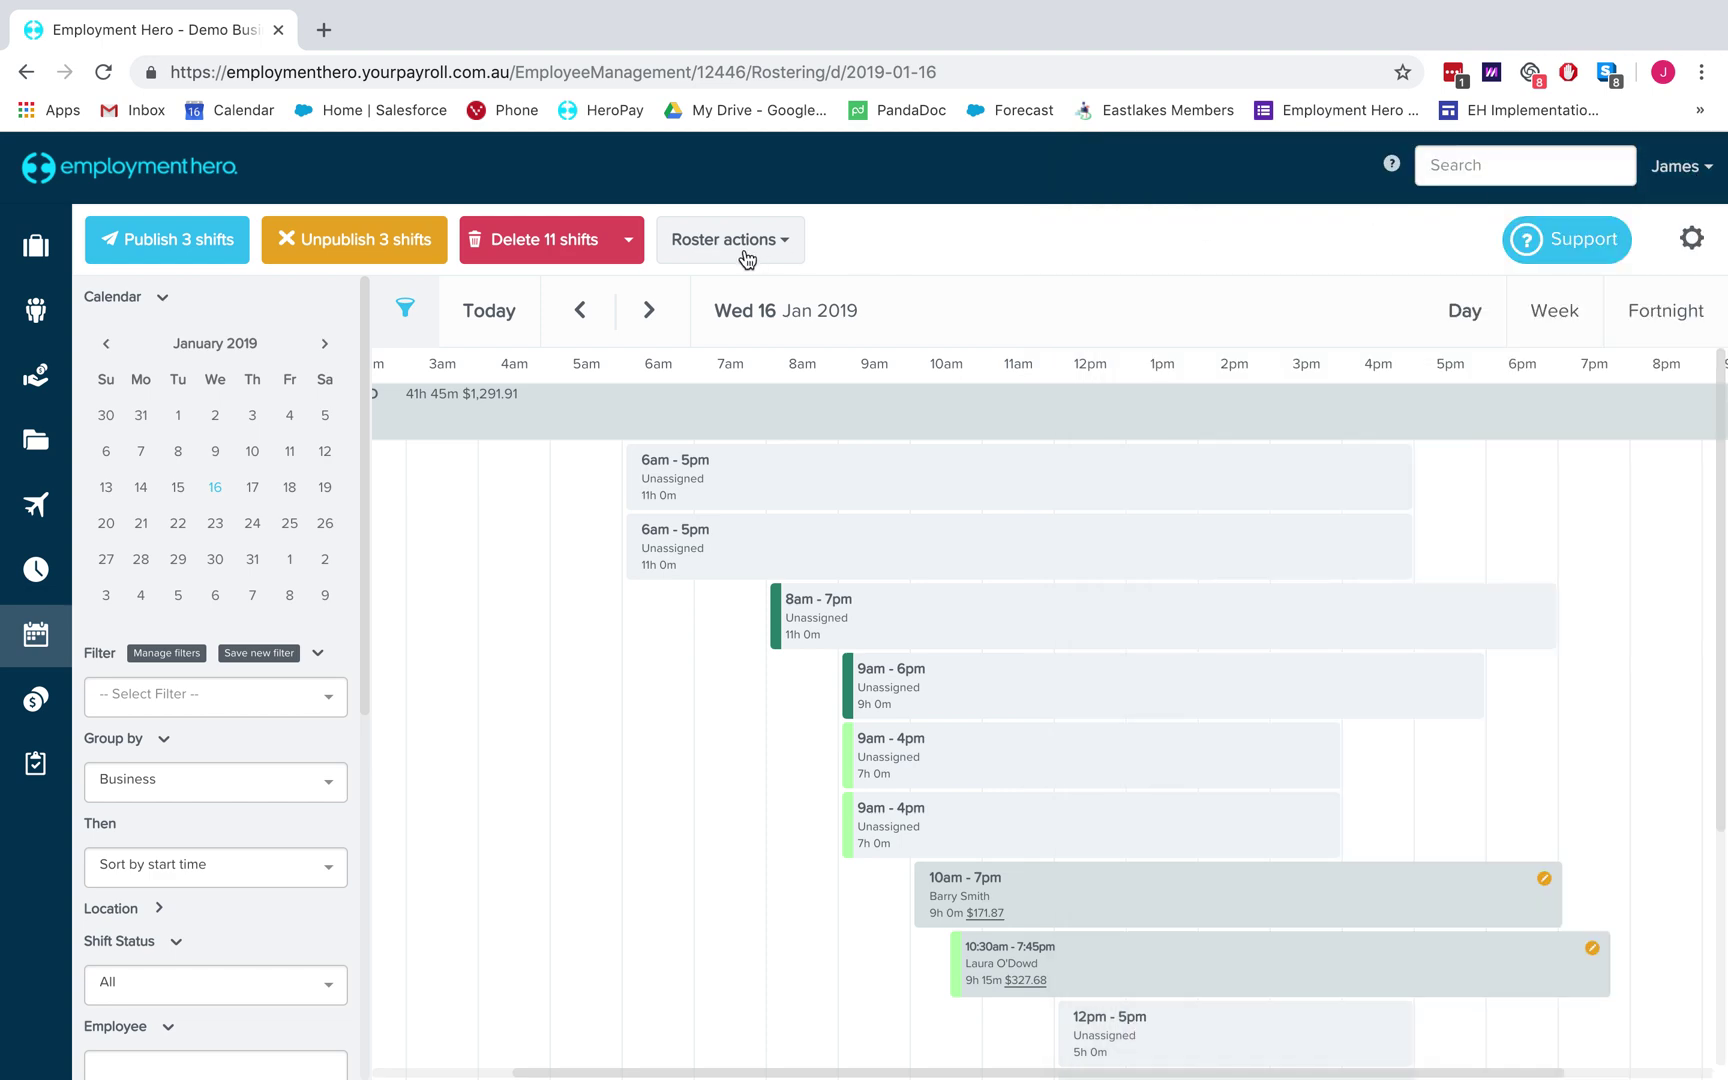
{"action": "left_click", "coordinate": [705, 245]}
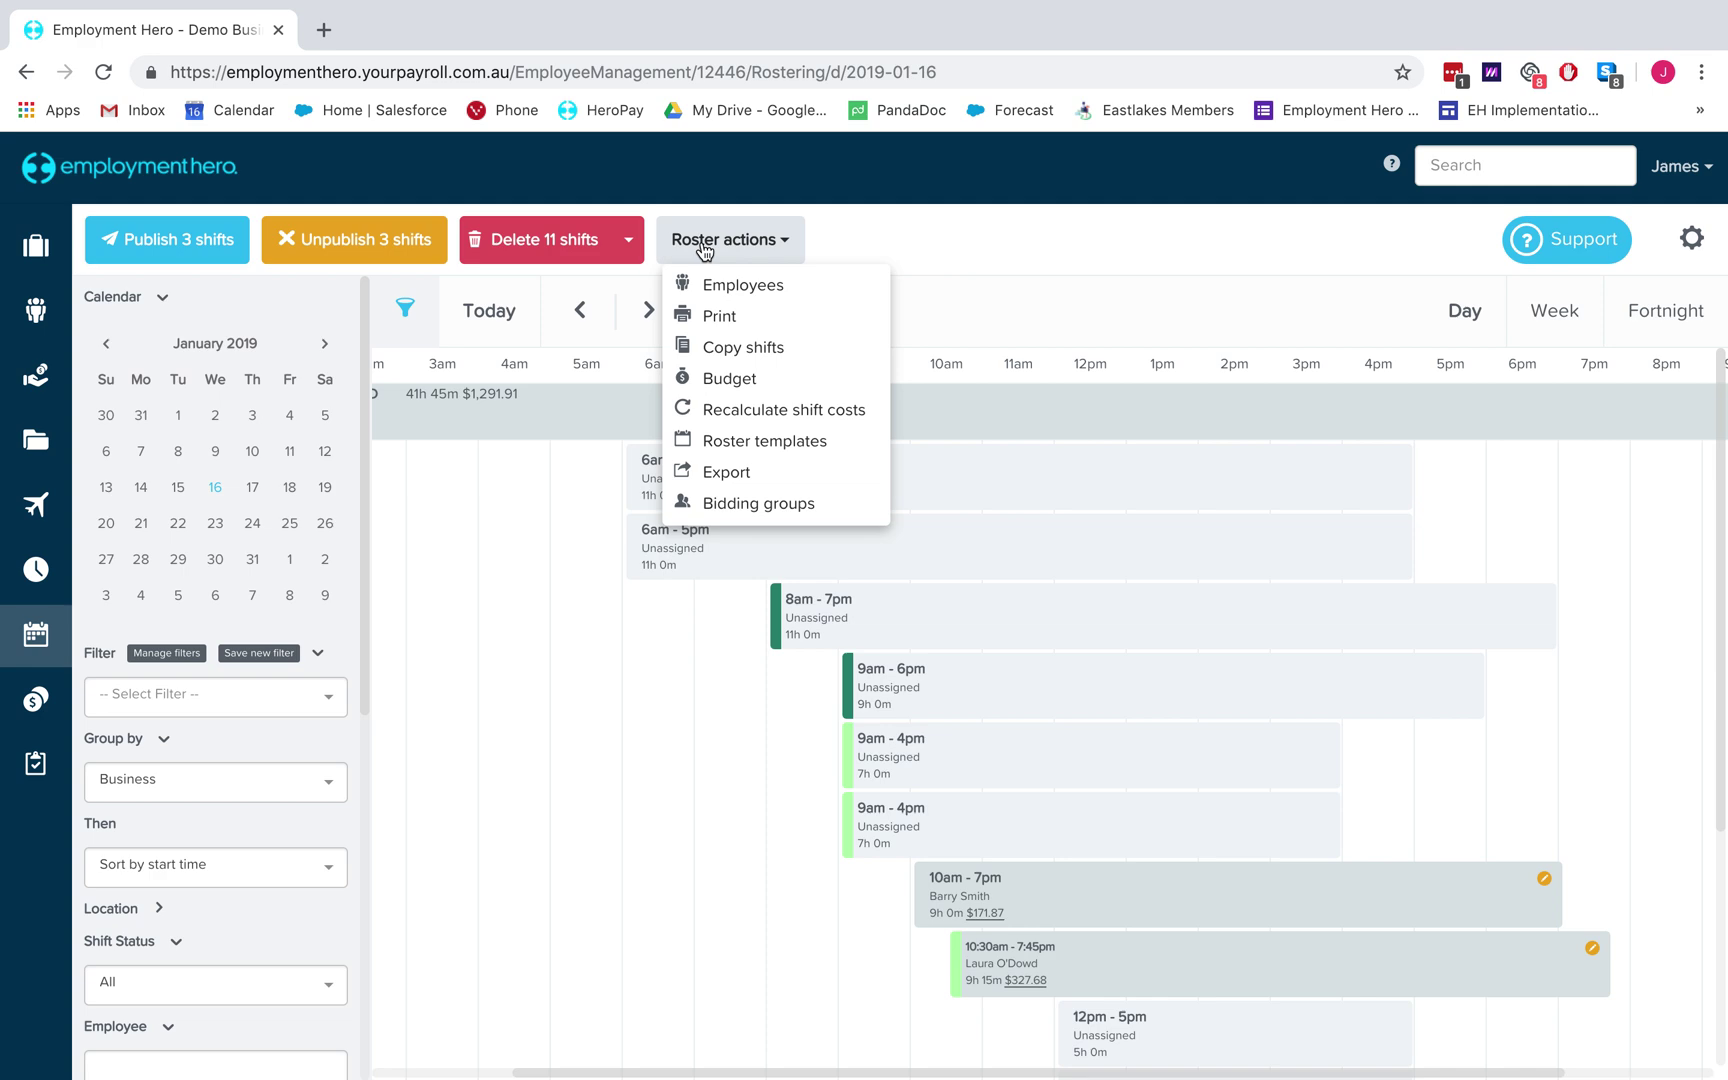
{"action": "left_click", "coordinate": [705, 245]}
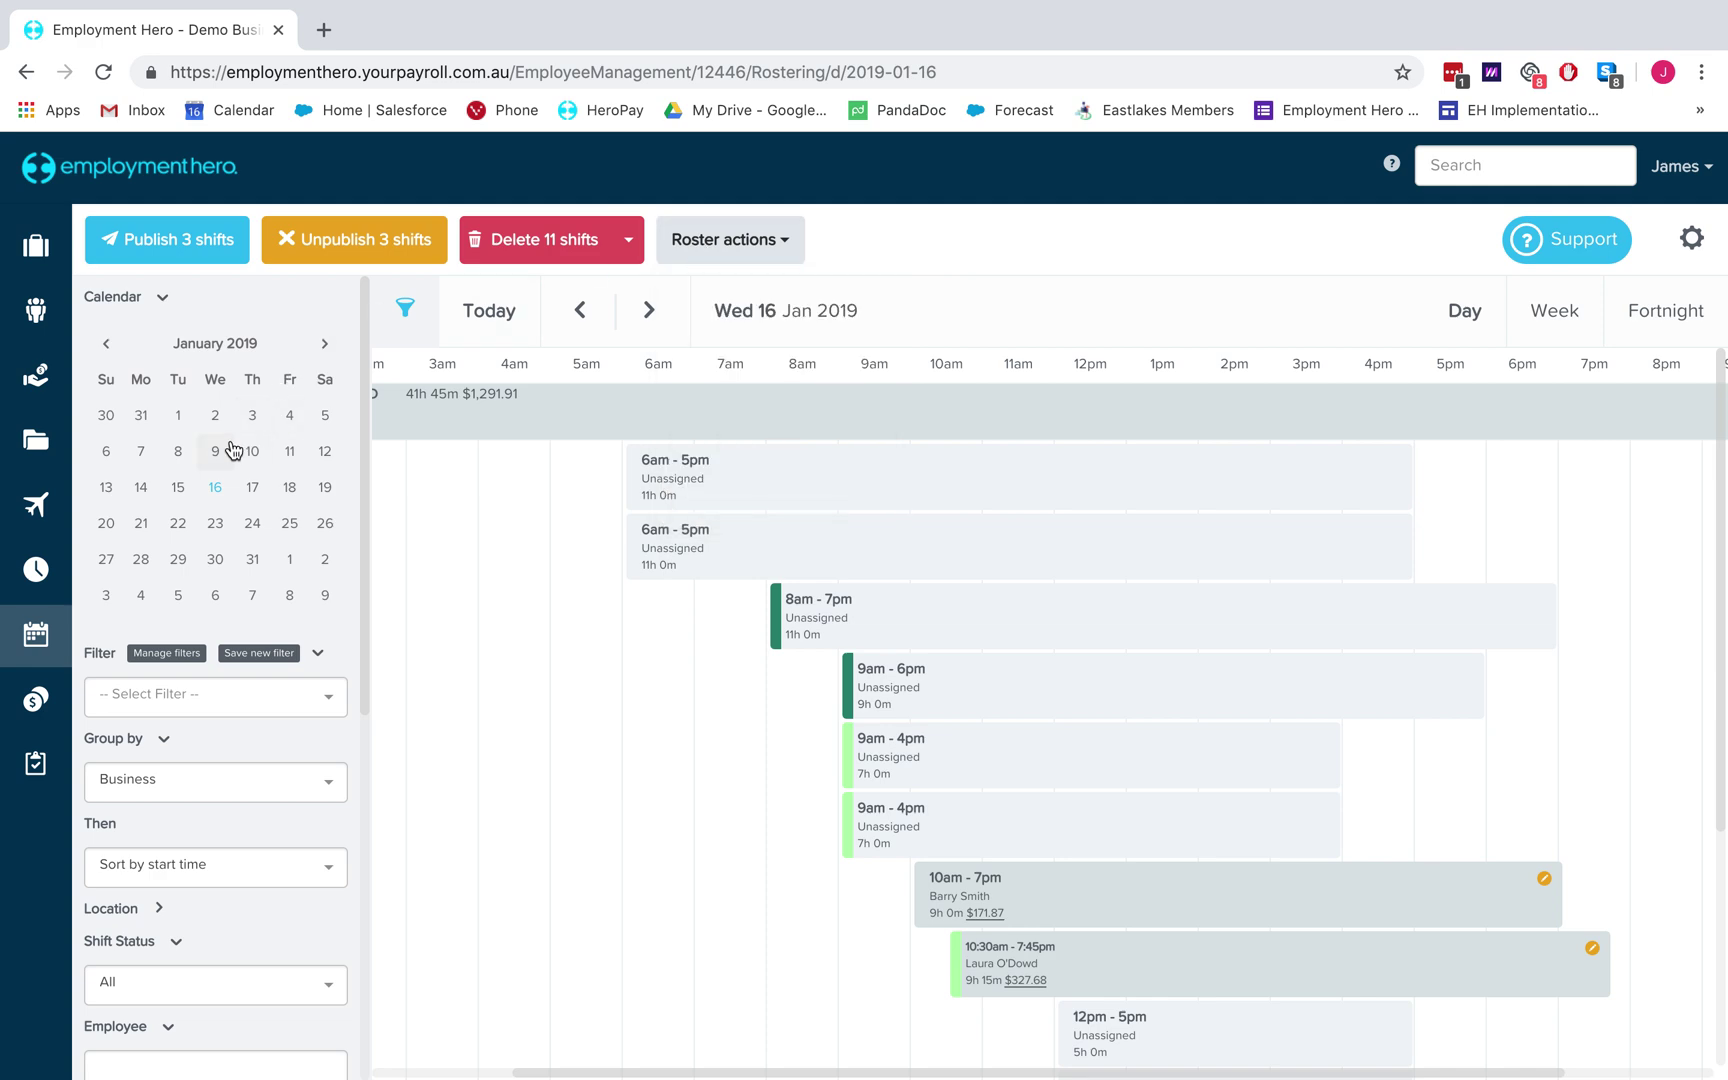
{"action": "scroll", "coordinate": [229, 448], "scroll_direction": "down", "scroll_amount": 3}
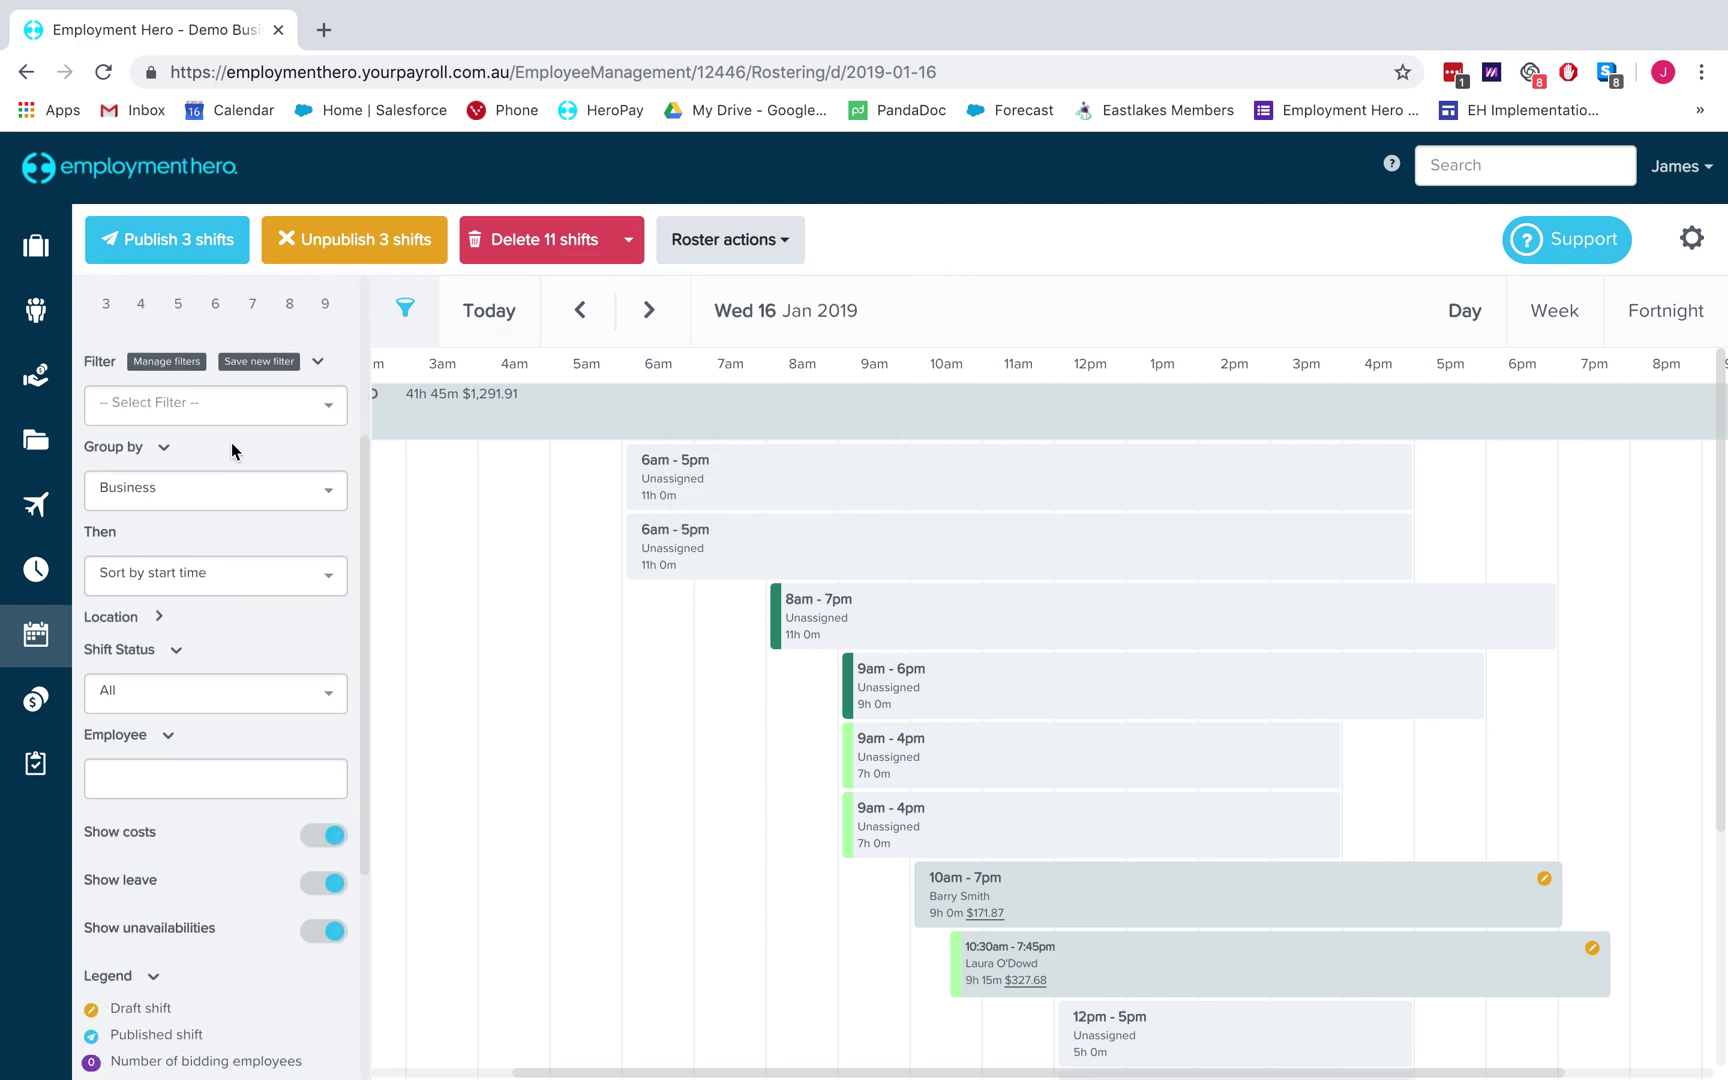
{"action": "scroll", "coordinate": [231, 441], "scroll_direction": "down", "scroll_amount": 1}
{"action": "scroll", "coordinate": [342, 497], "scroll_direction": "down", "scroll_amount": 1}
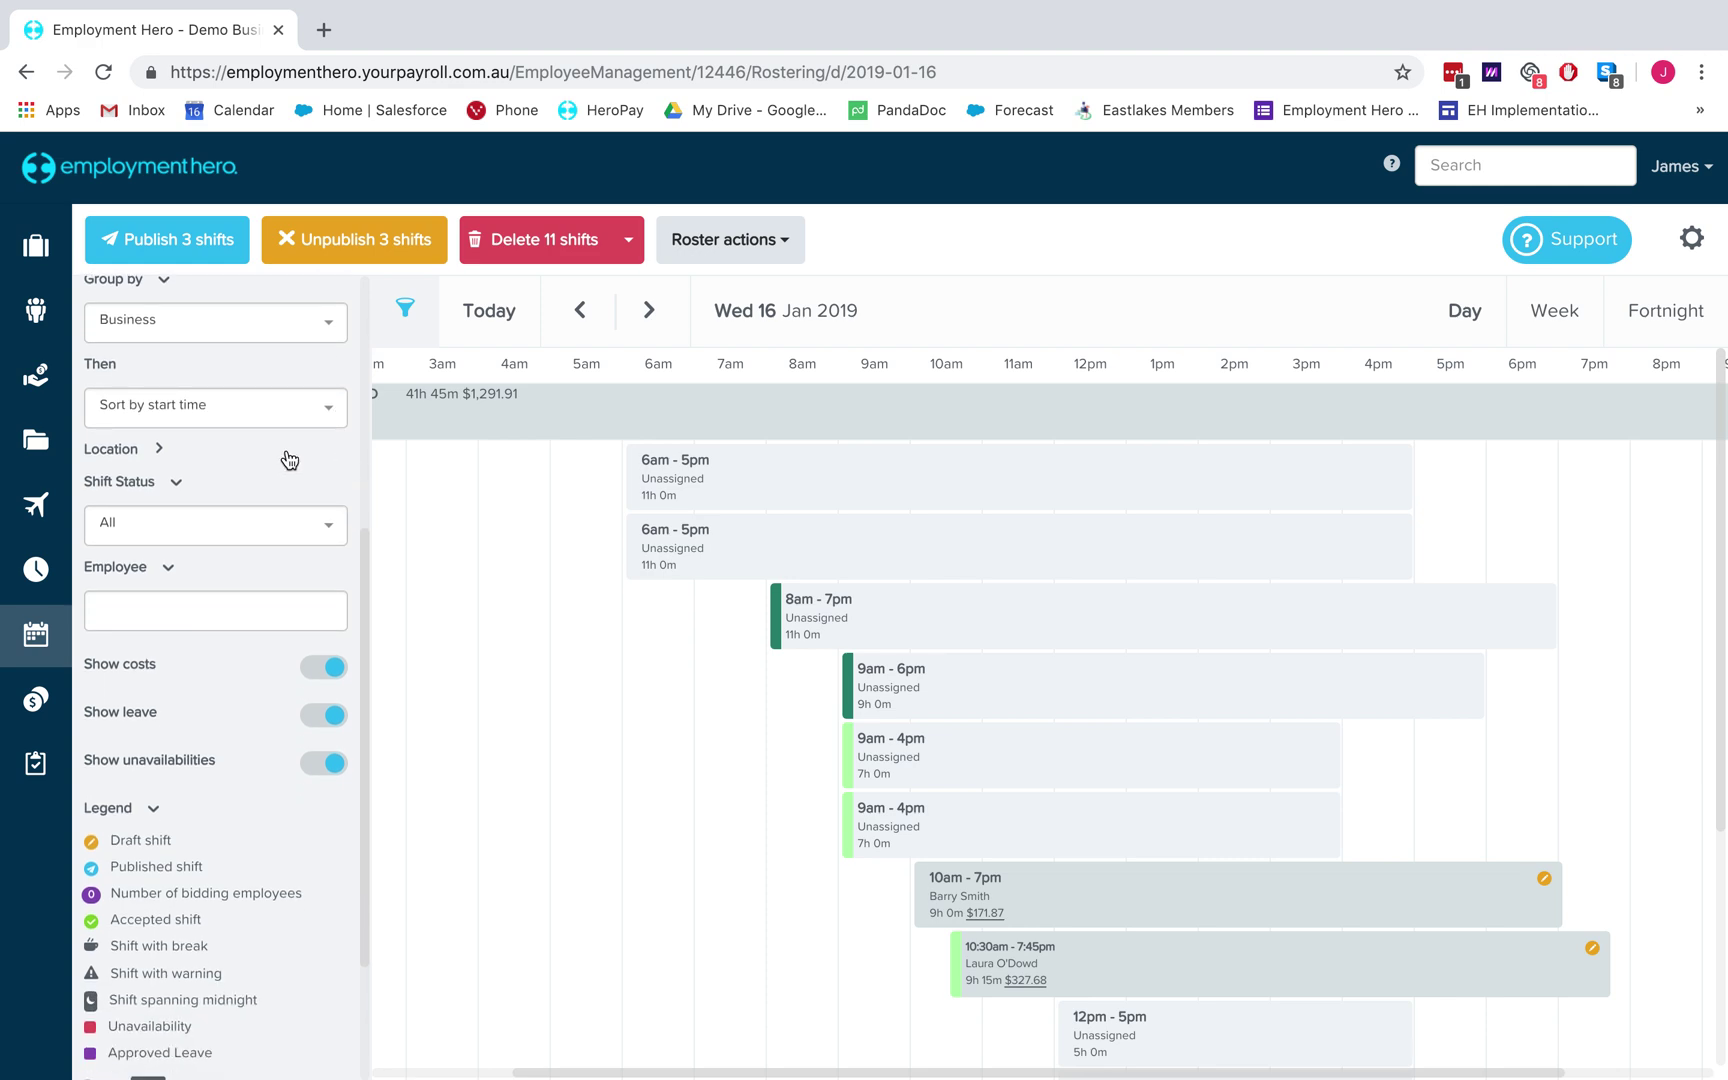
{"action": "scroll", "coordinate": [277, 454], "scroll_direction": "up", "scroll_amount": 1}
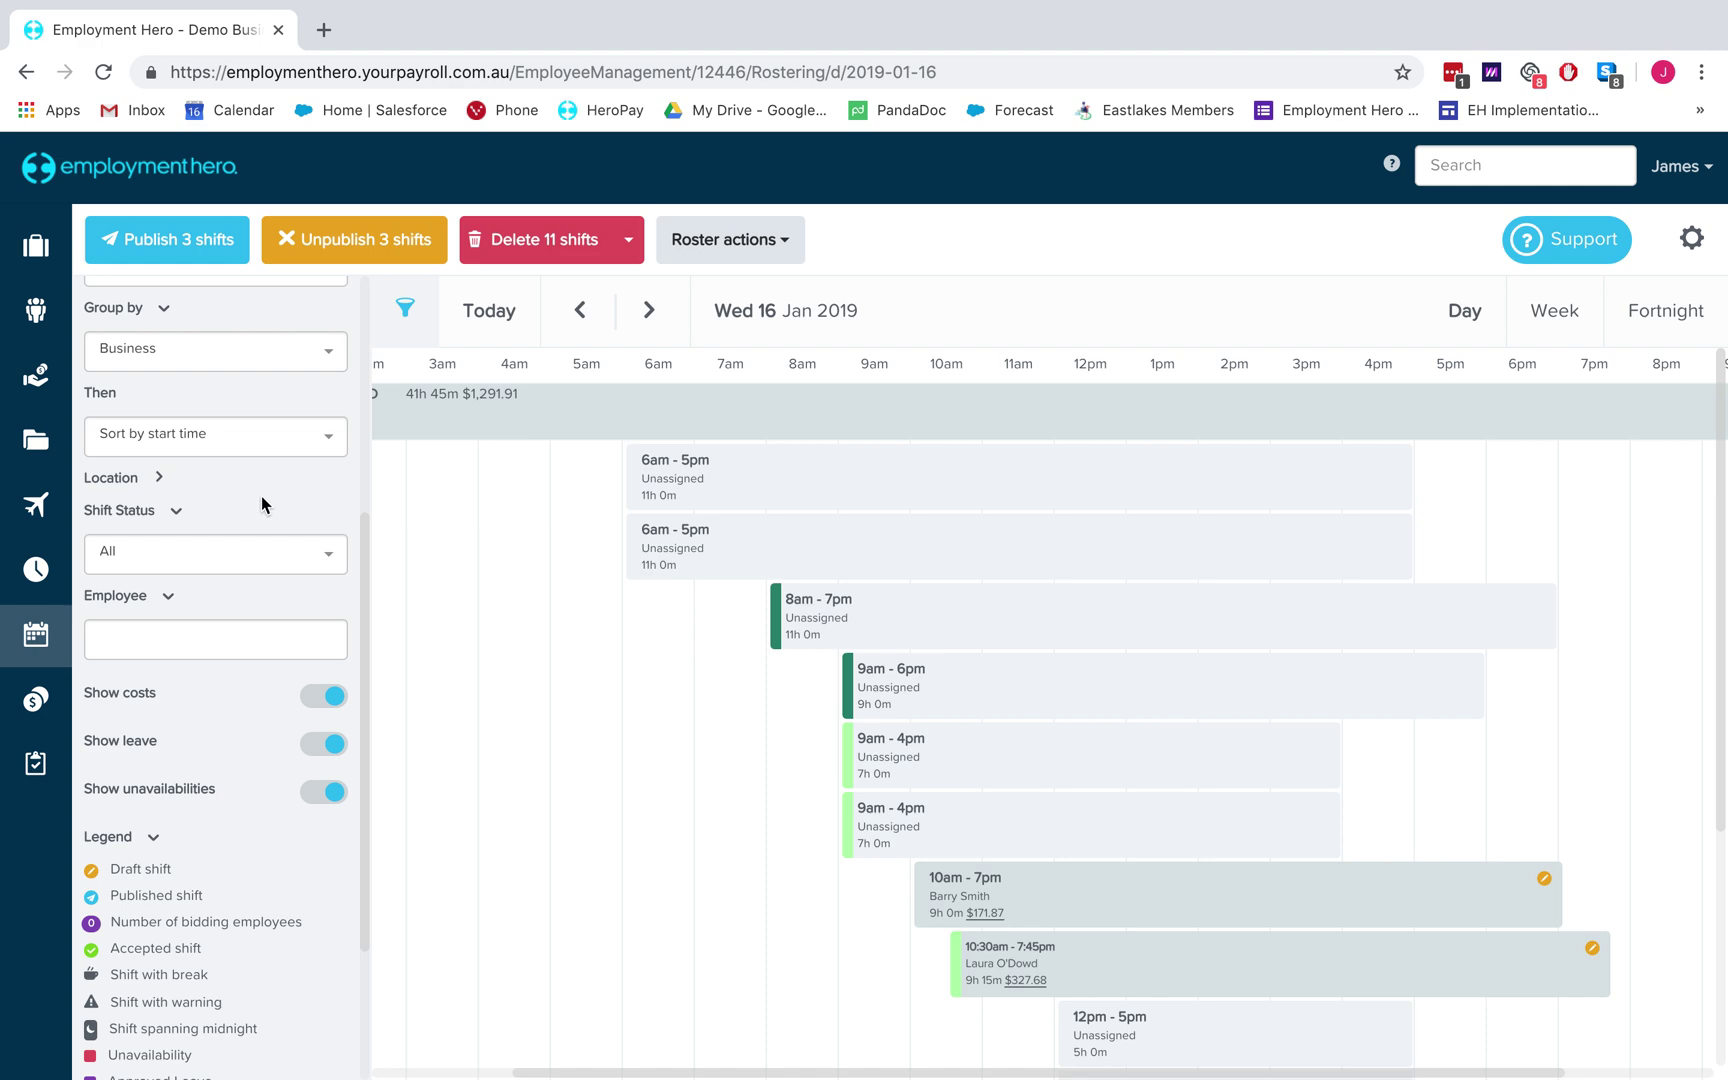
{"action": "left_click", "coordinate": [221, 639]}
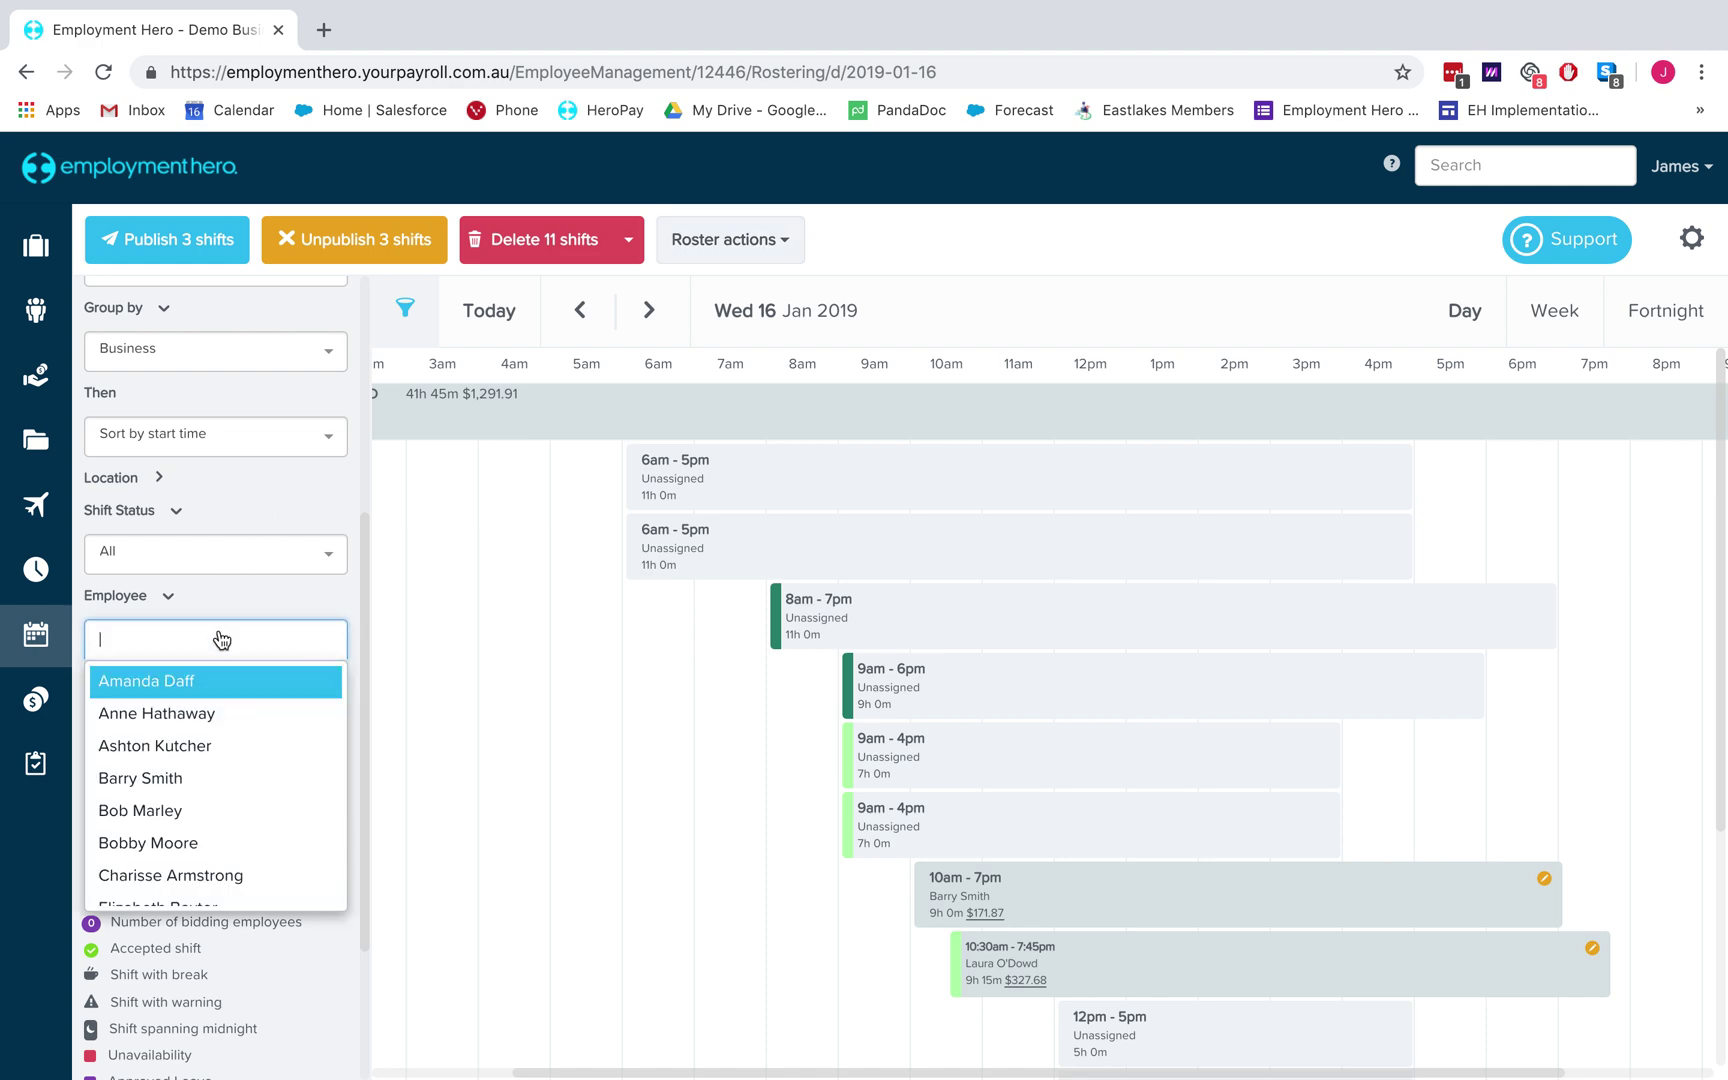
{"action": "left_click", "coordinate": [221, 639]}
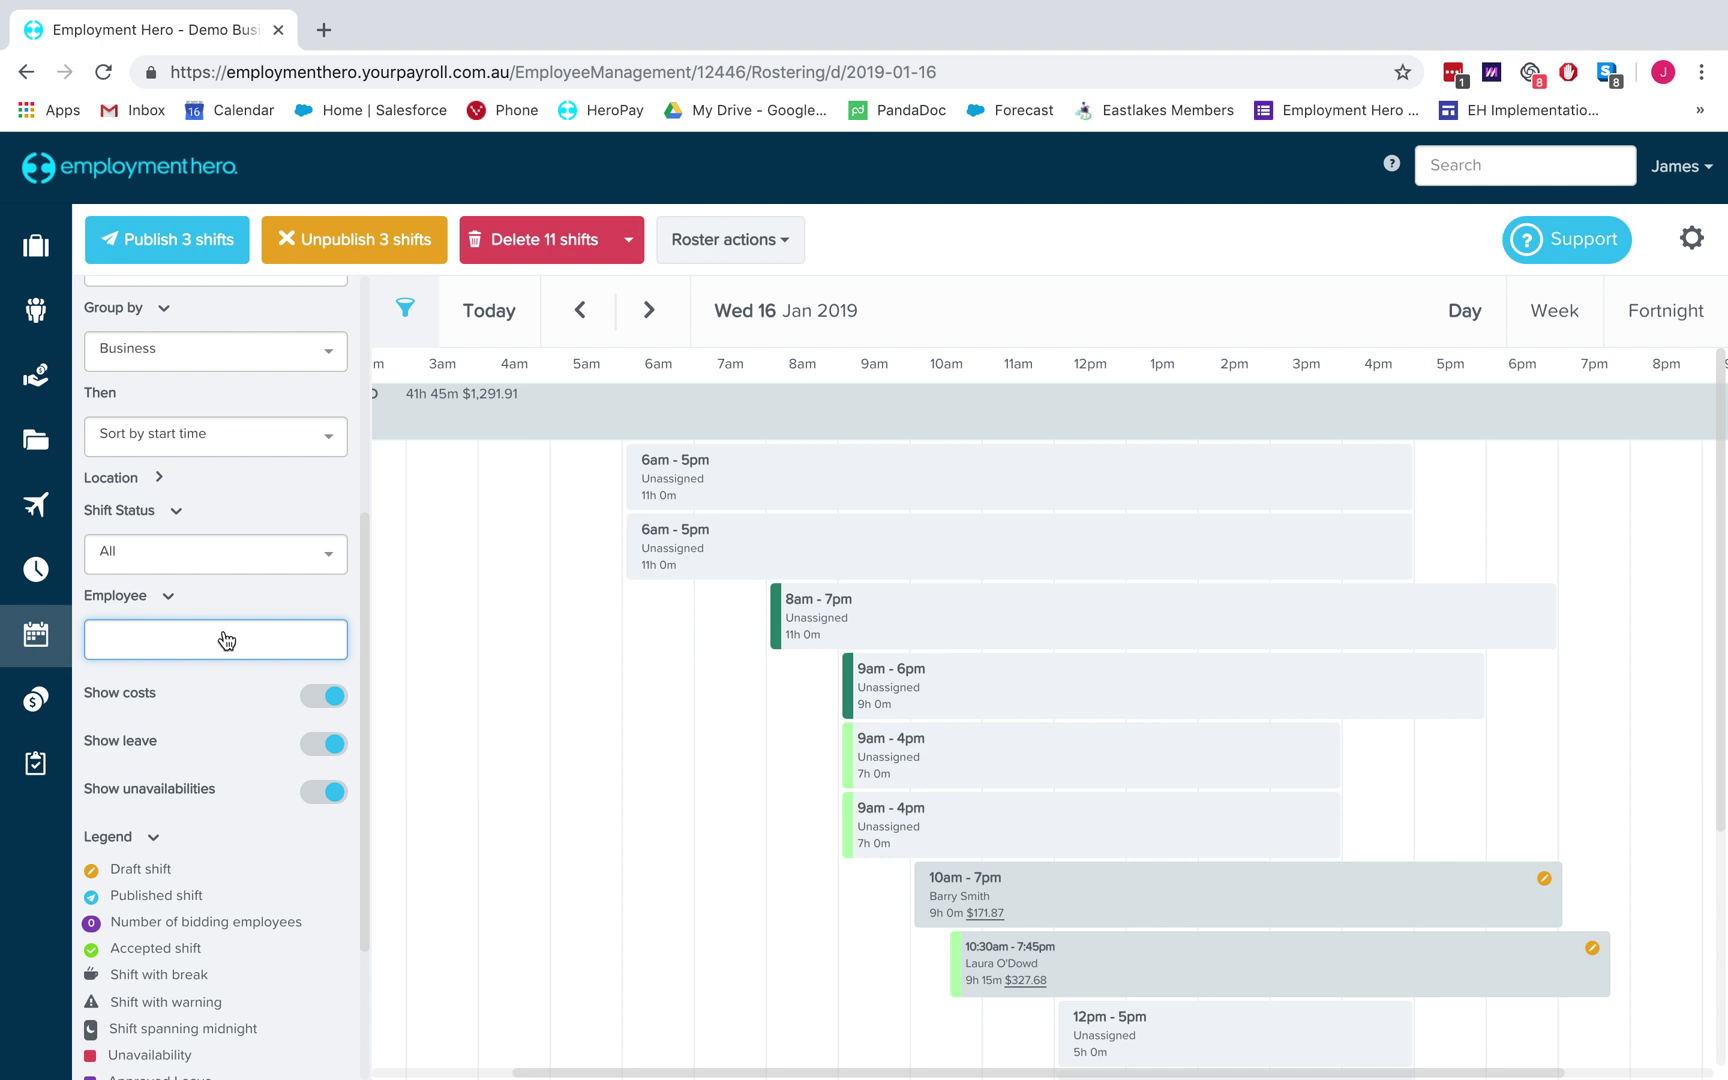
{"action": "scroll", "coordinate": [227, 640], "scroll_direction": "up", "scroll_amount": 4}
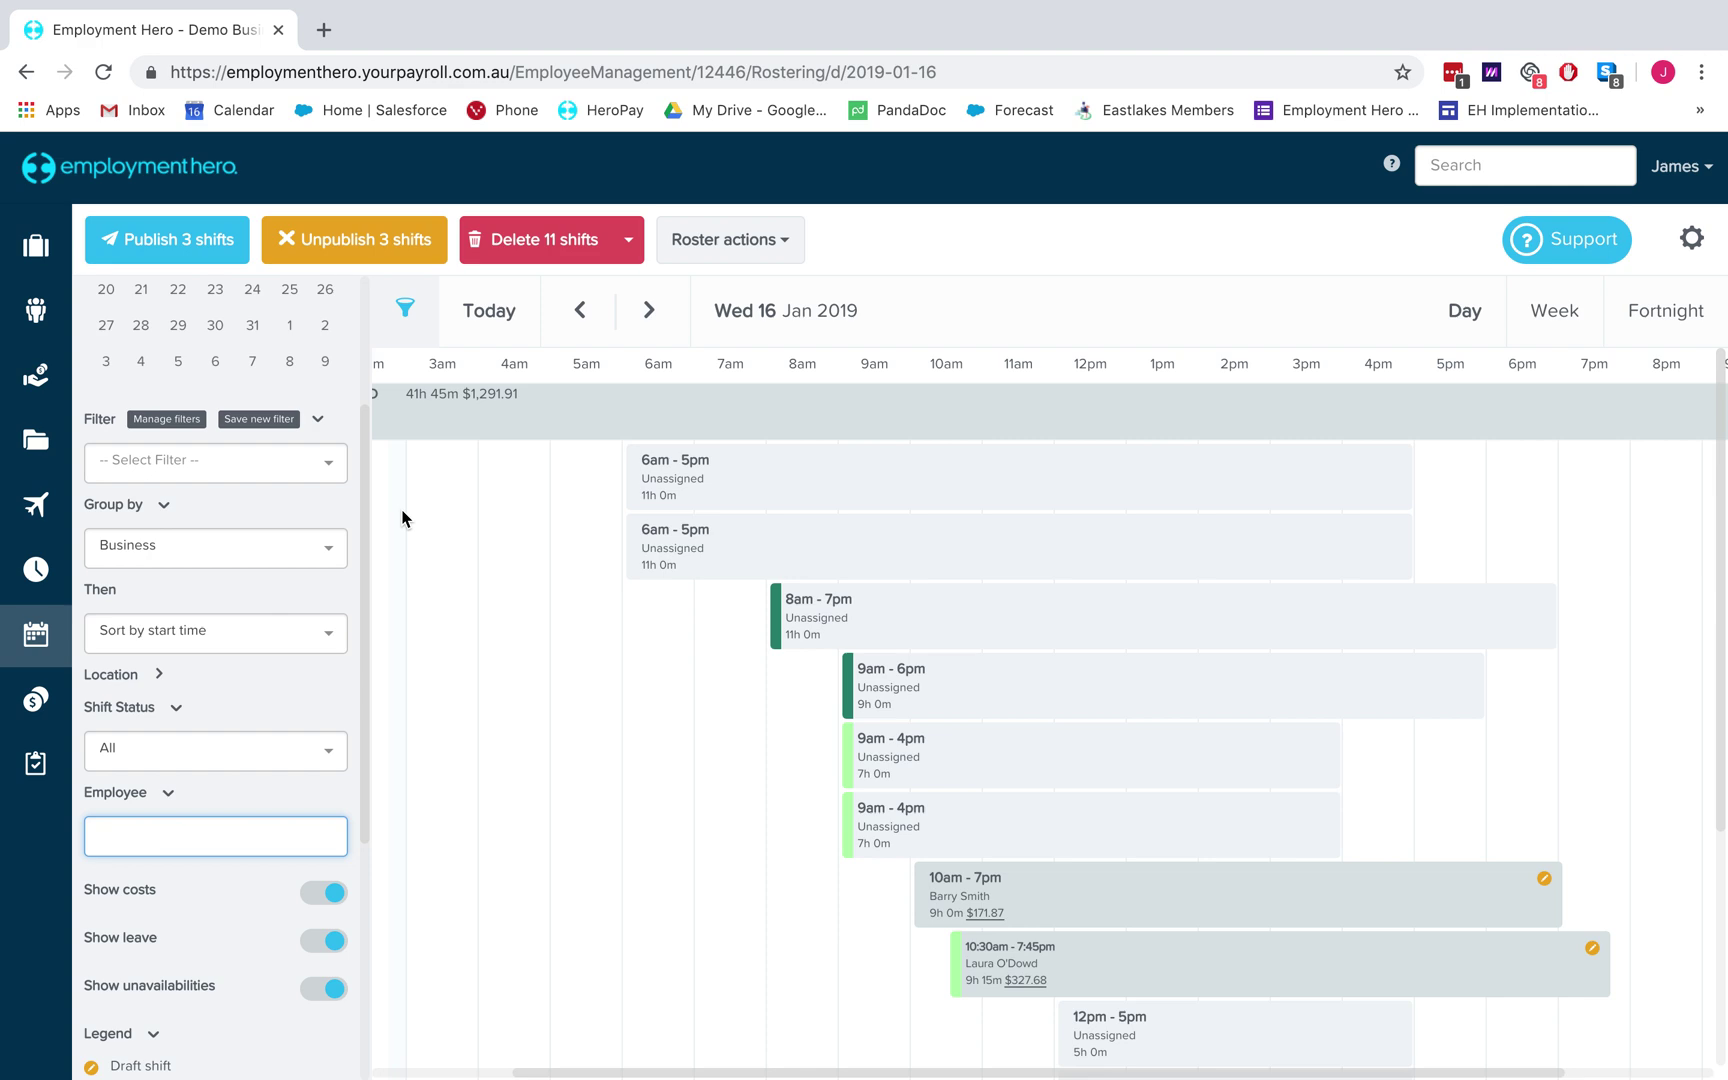
{"action": "mouse_move", "coordinate": [905, 6]}
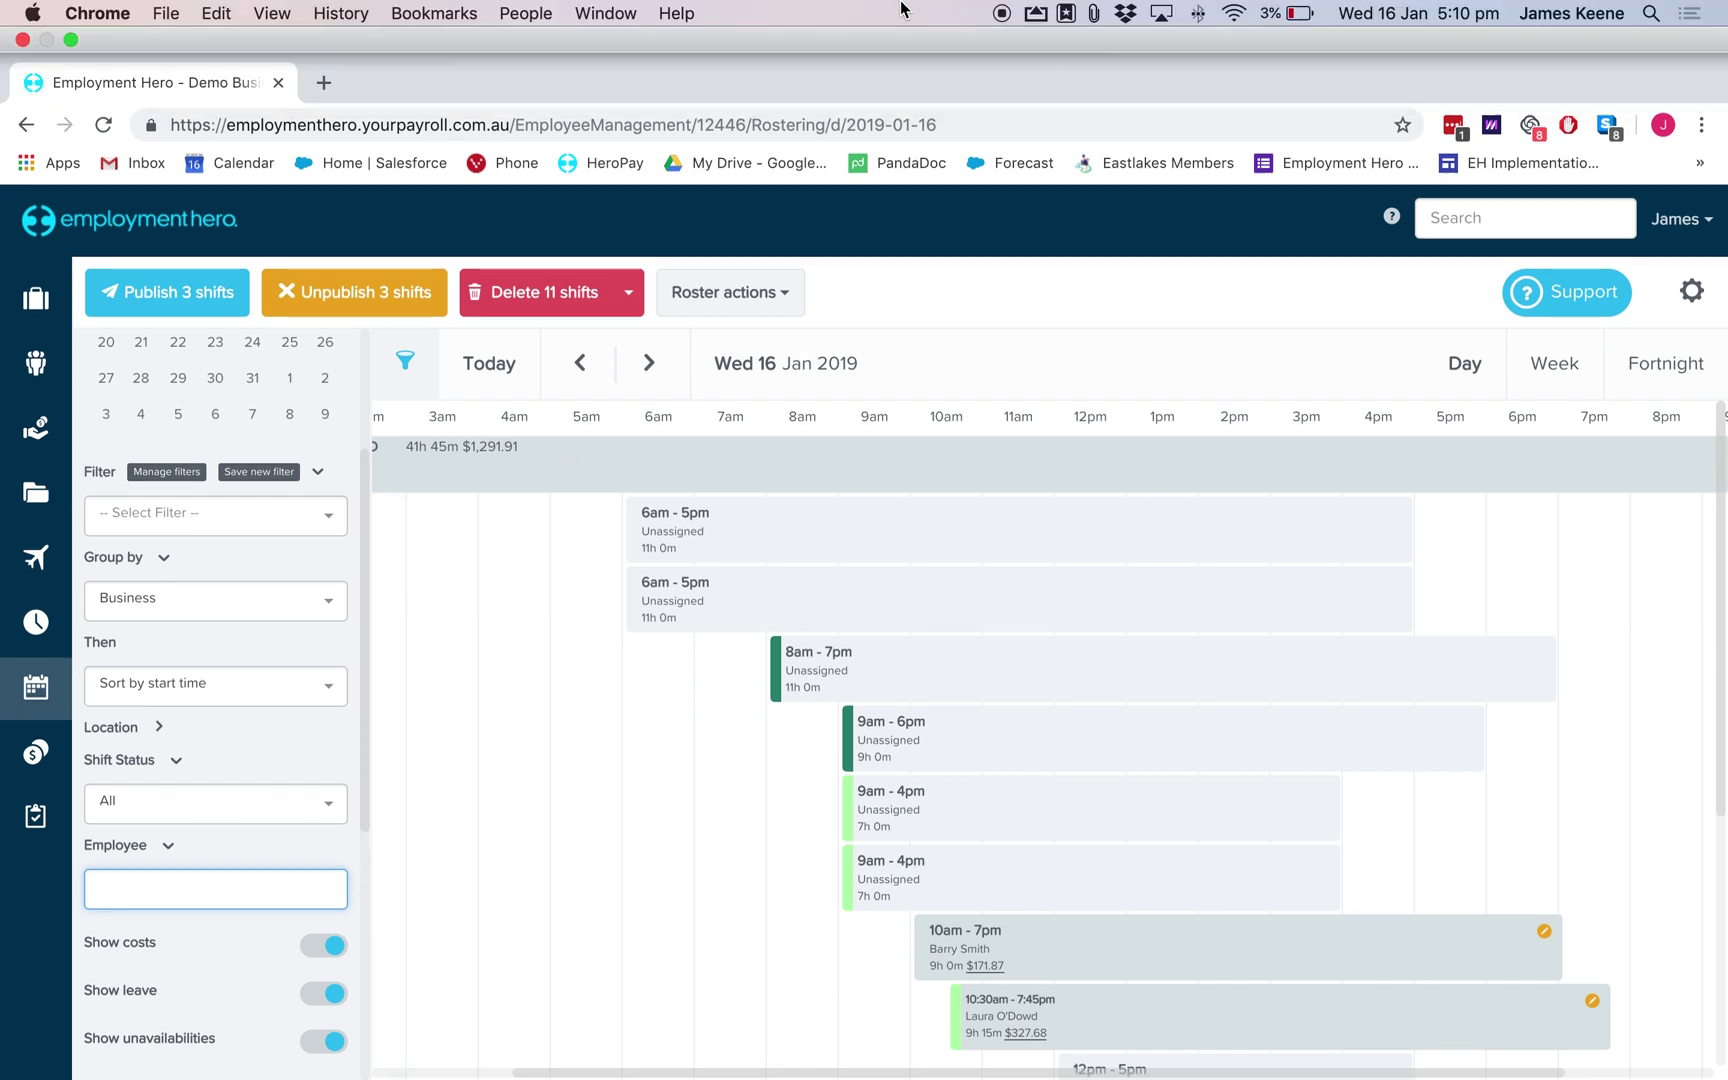